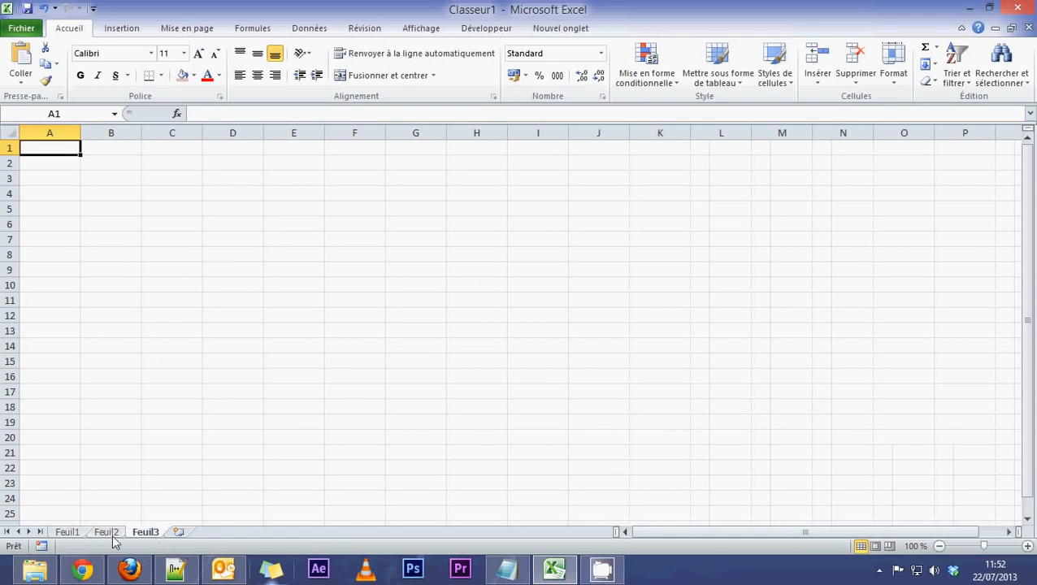
Look through the existing sheets and switch to Feuil2.
click(106, 533)
click(67, 533)
click(102, 533)
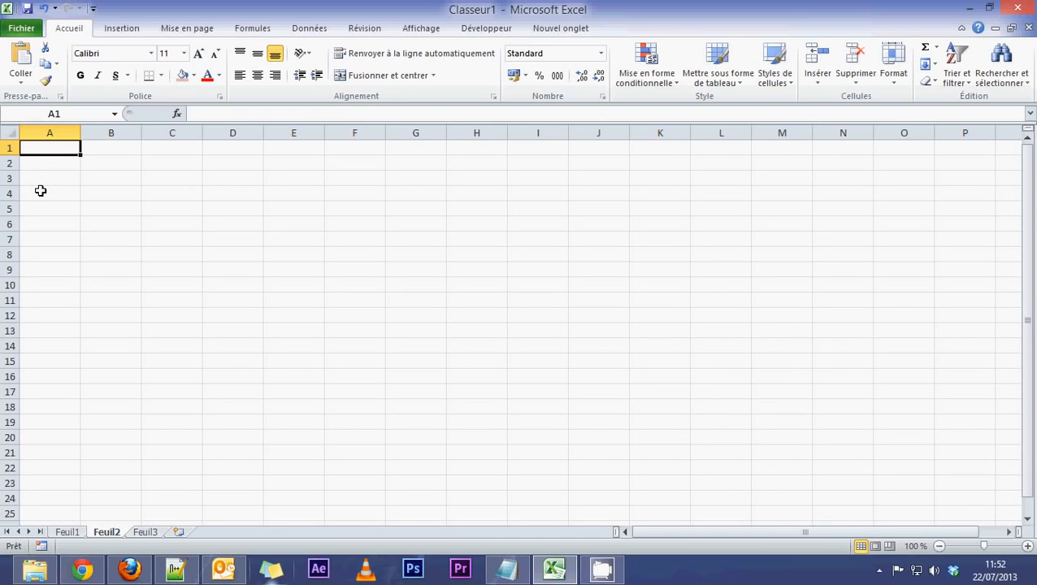
mouse_move(106, 538)
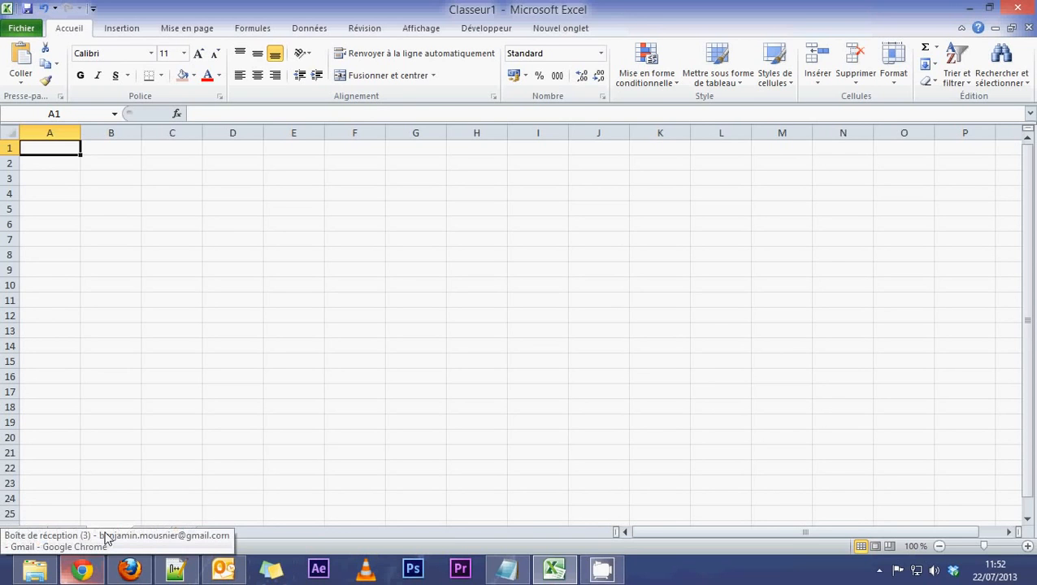
click(116, 493)
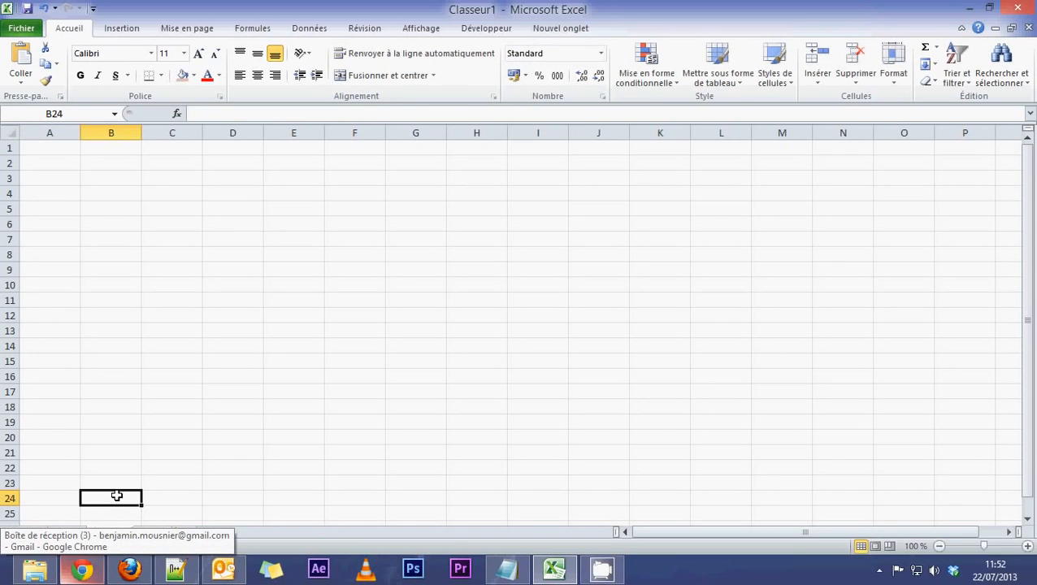
click(232, 478)
scroll(268, 411, down, 1)
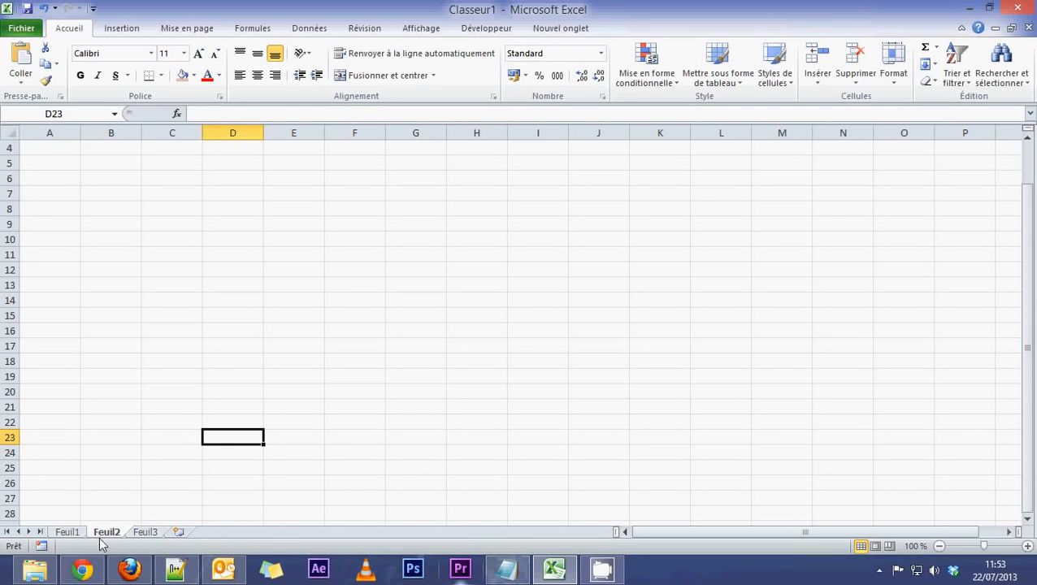
Rename the Feuil2 sheet as "tableau de bord".
double_click(105, 533)
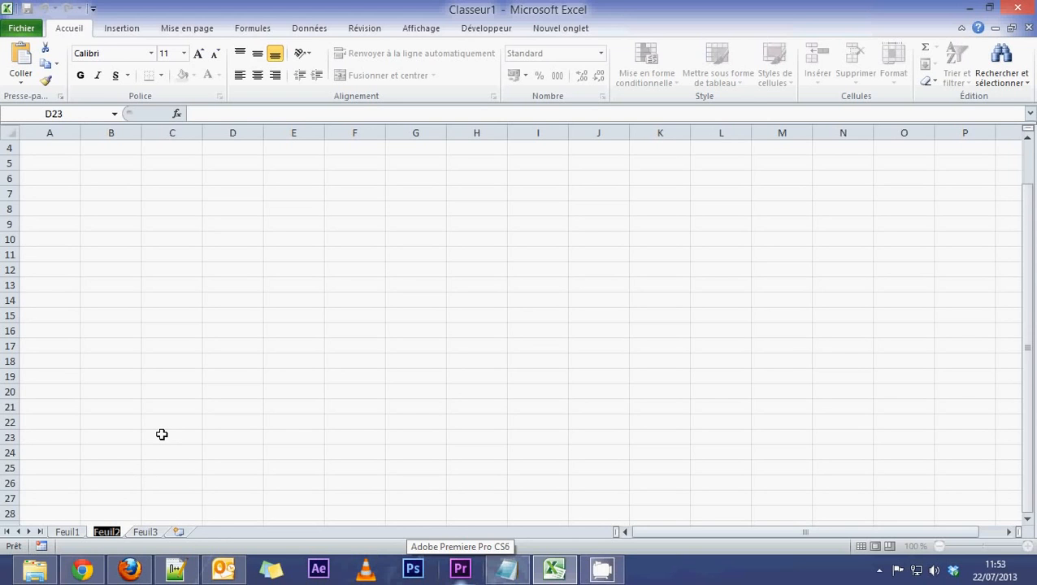
text(tableau de)
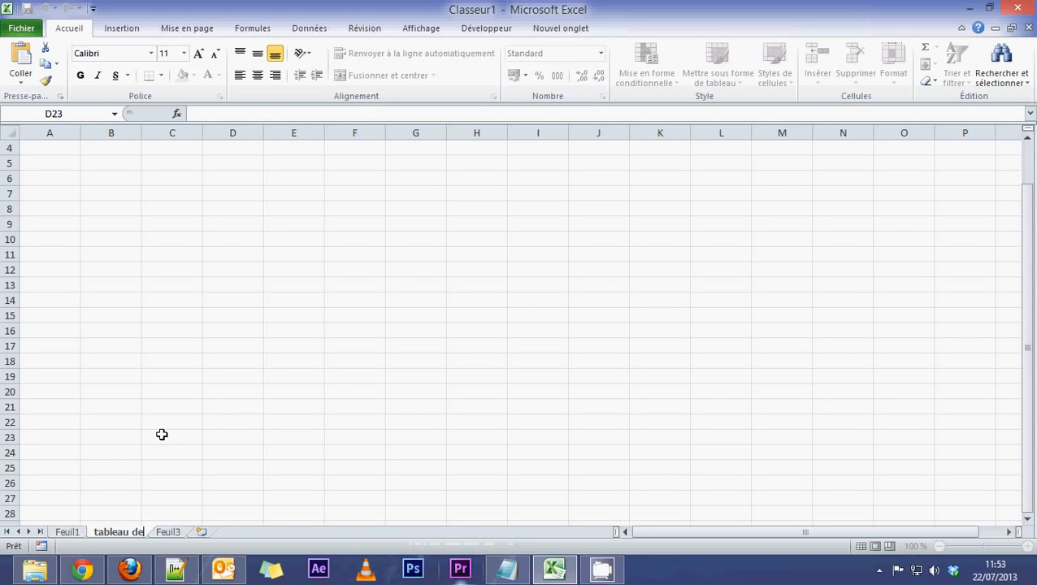
text( bord)
key(Return)
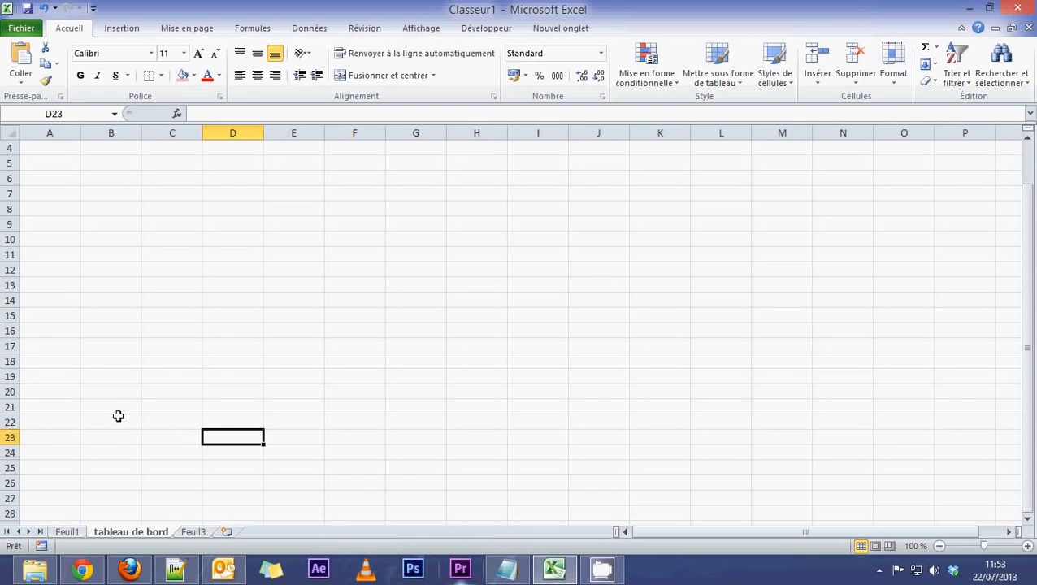
Enter "janvier" in B1 and autofill the months across row 1 up to "décembre" in M1.
scroll(118, 417, up, 1)
click(36, 151)
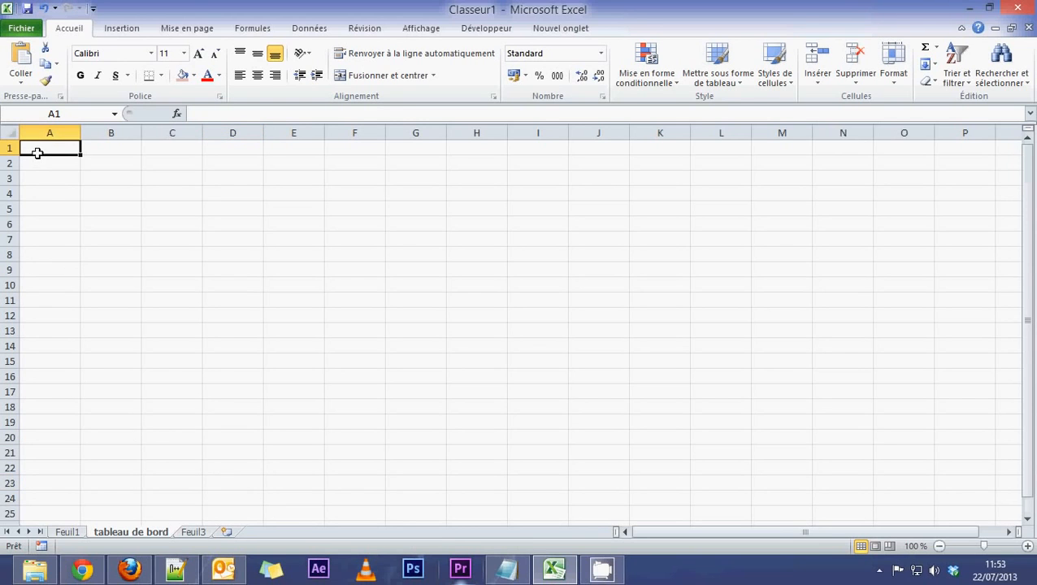
click(105, 148)
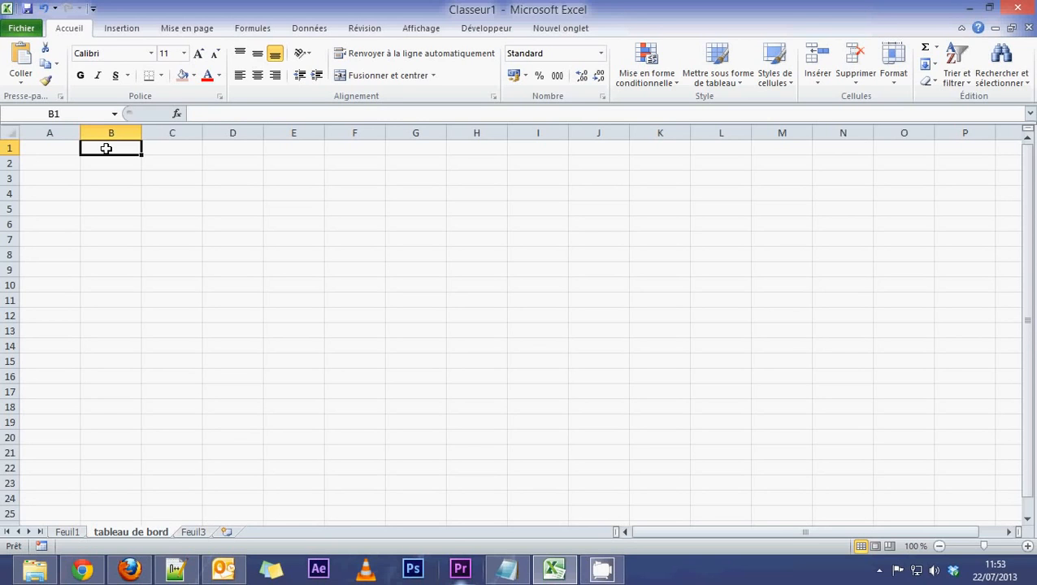
text(janvier)
key(Return)
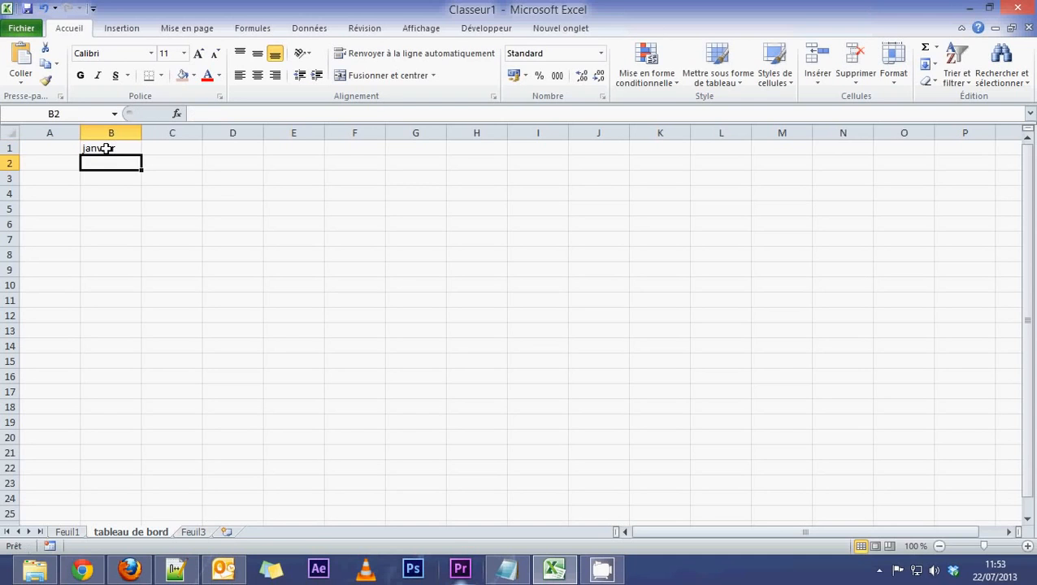
click(107, 148)
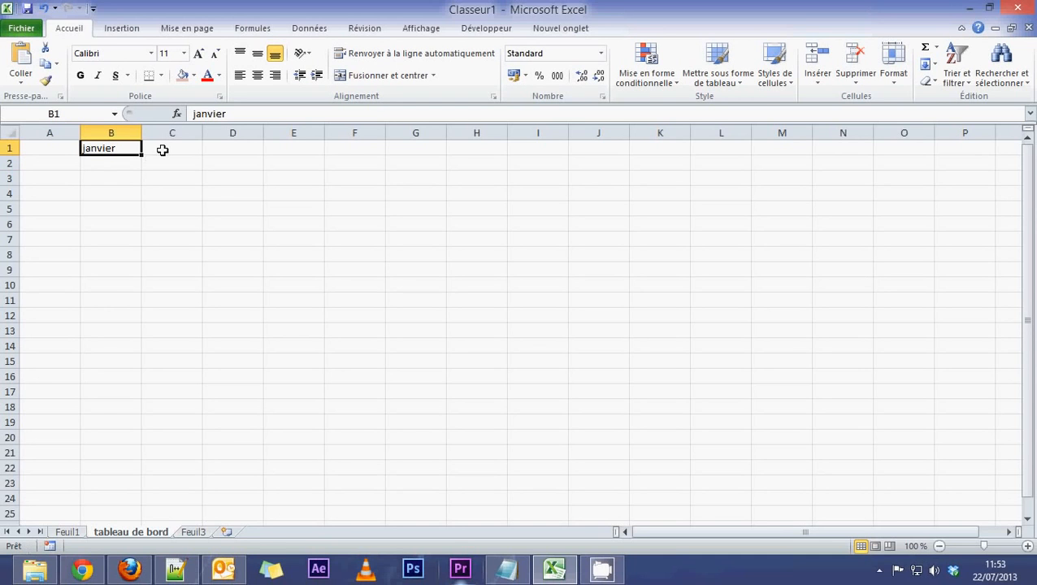
drag(141, 156, 807, 152)
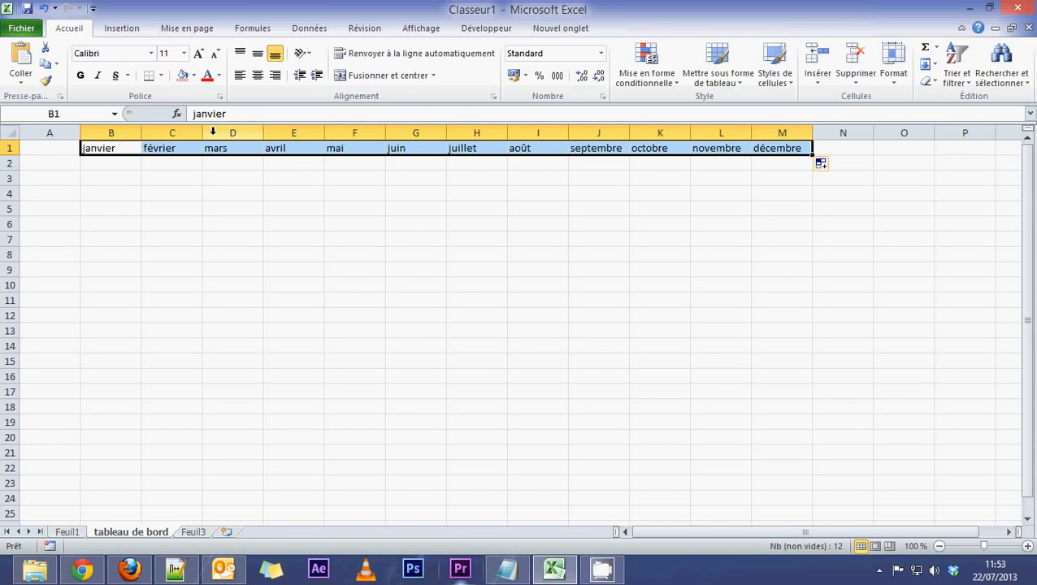
Enter "Chambre 1" in A2 and autofill the room labels down to "Chambre 18" in A19.
click(54, 161)
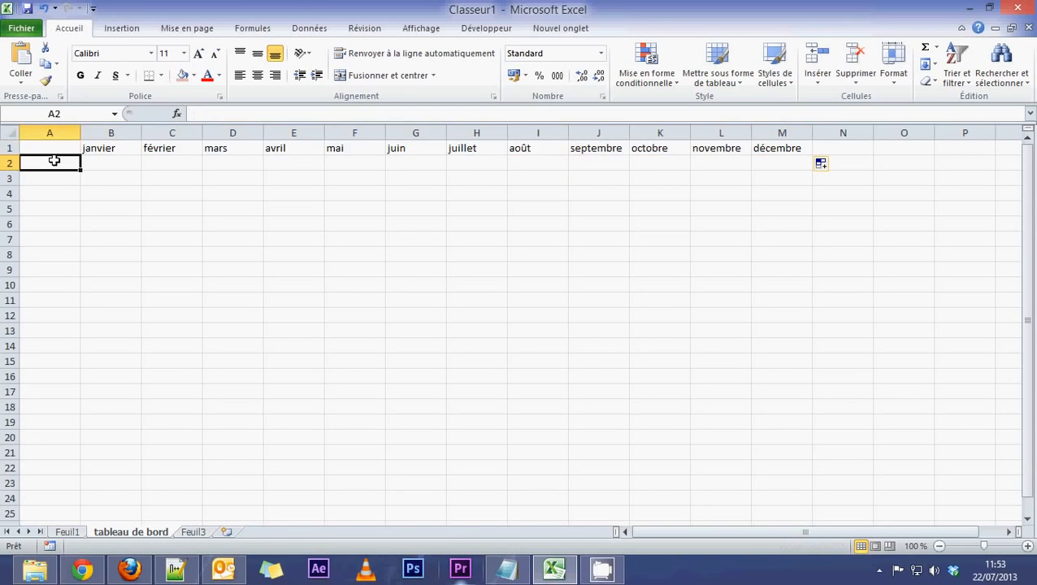
text(Cham)
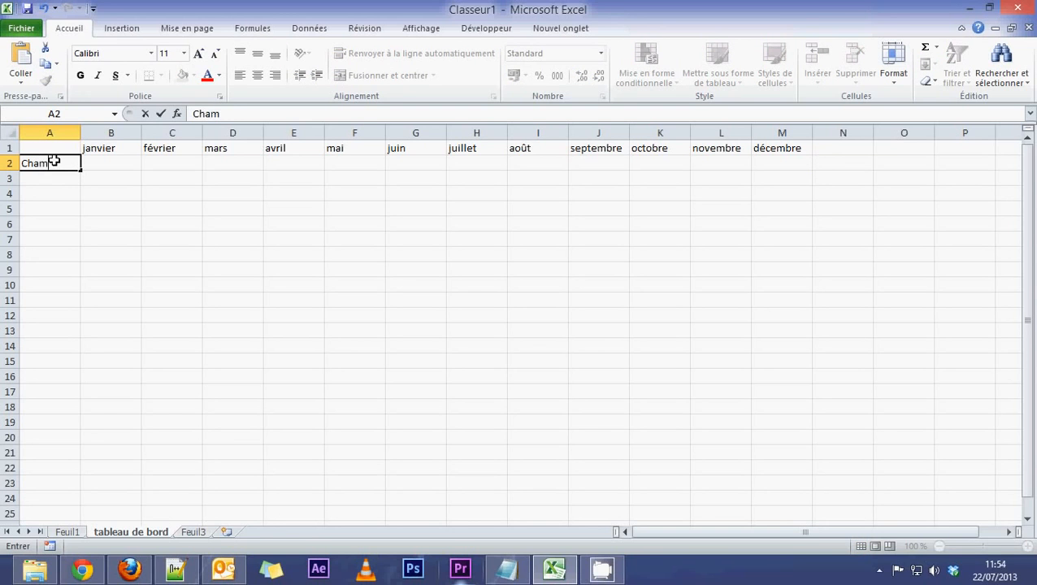
text(bre 1)
key(Return)
click(53, 161)
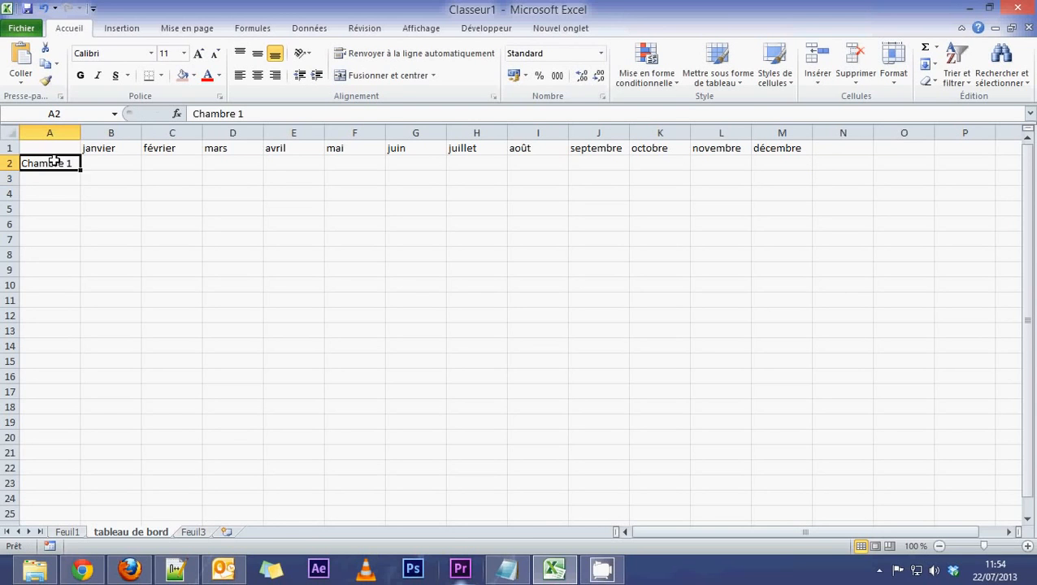
drag(82, 168, 81, 428)
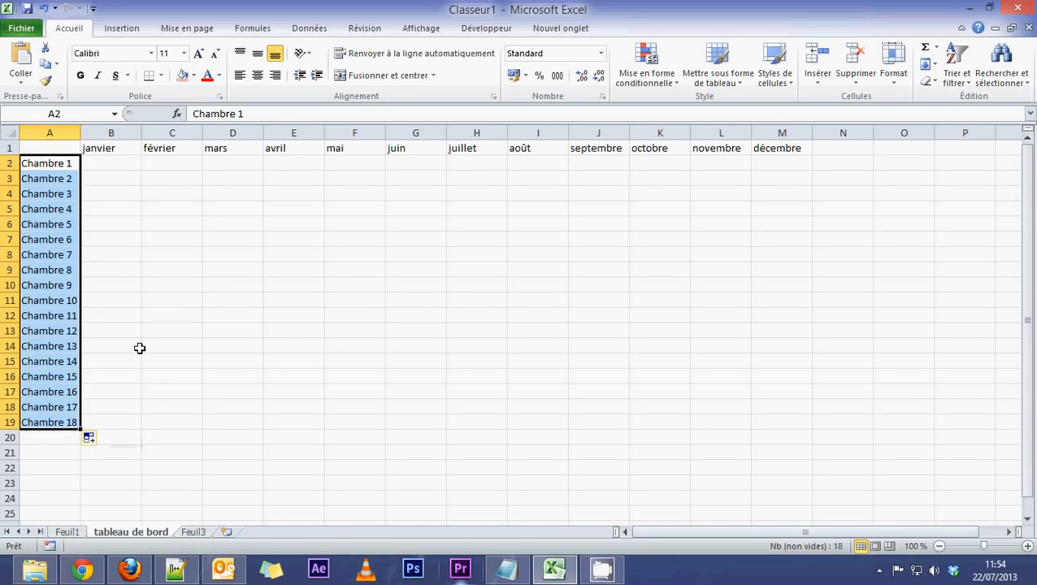
click(139, 346)
drag(49, 148, 115, 213)
click(286, 279)
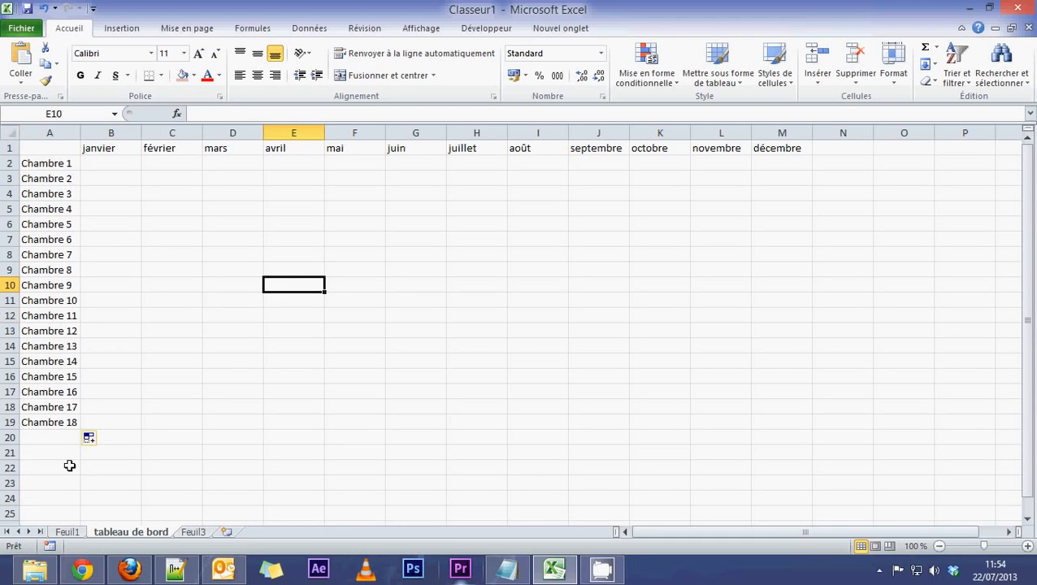
drag(63, 421, 445, 420)
click(215, 300)
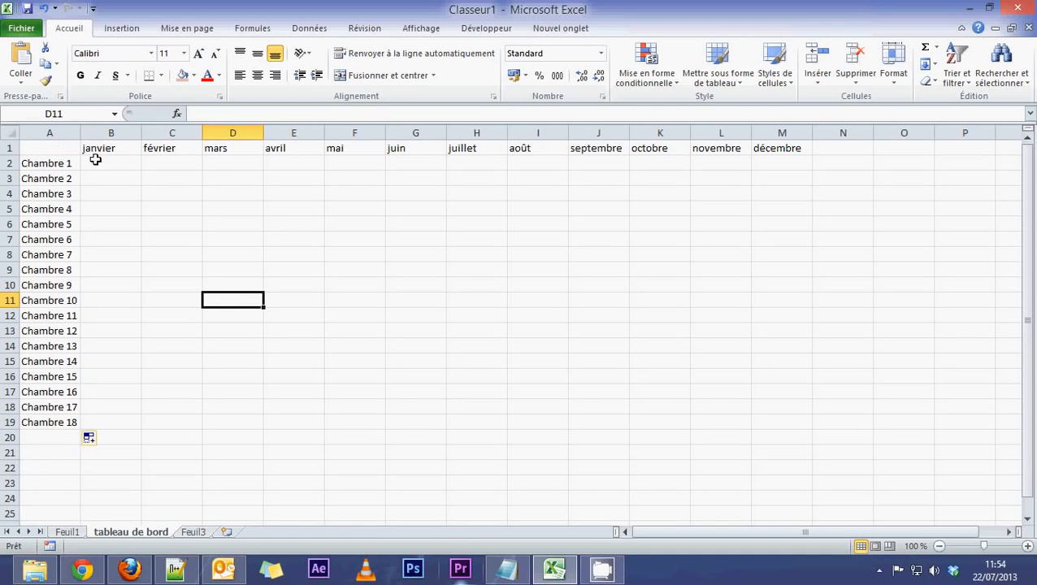
click(54, 148)
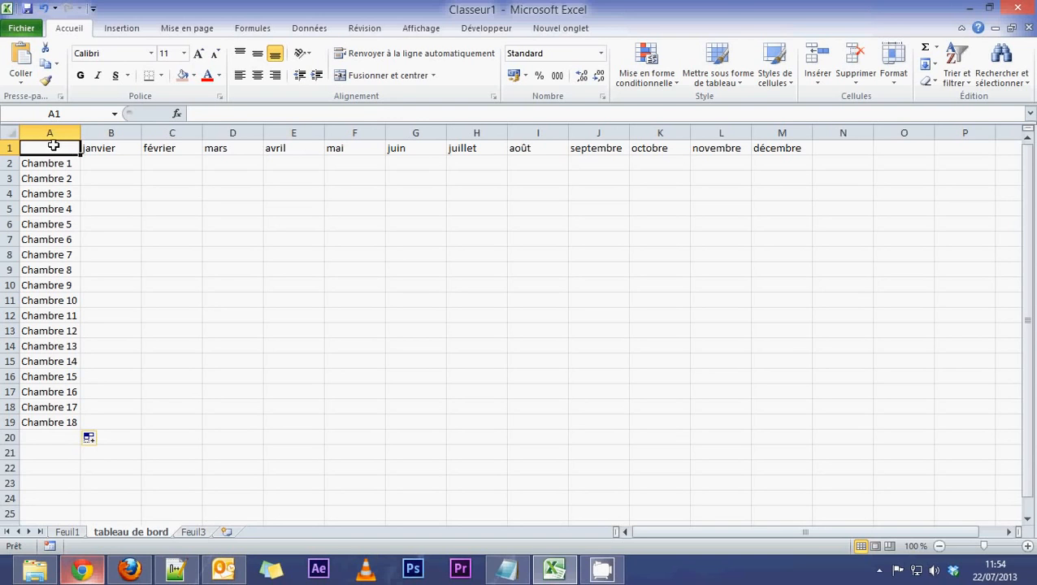
click(271, 238)
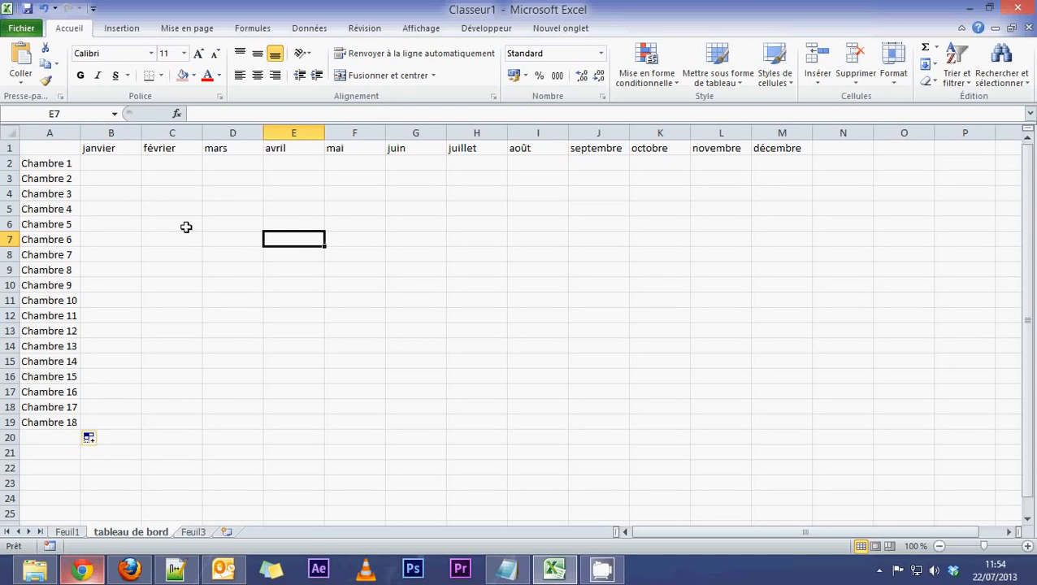
Check the month and room table in the print preview, and return to the worksheet.
click(34, 27)
click(65, 236)
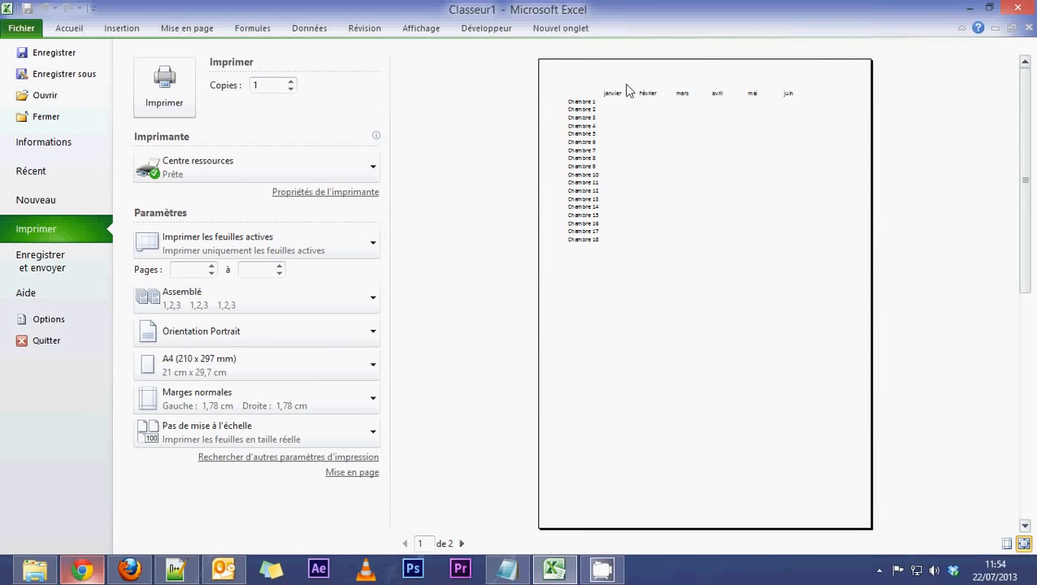
click(74, 34)
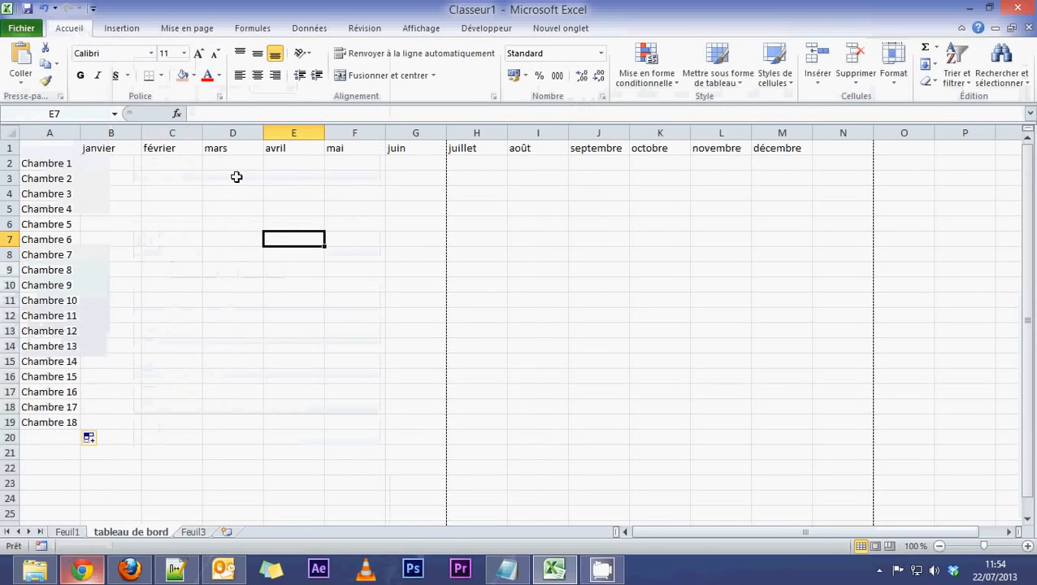
drag(42, 154, 845, 224)
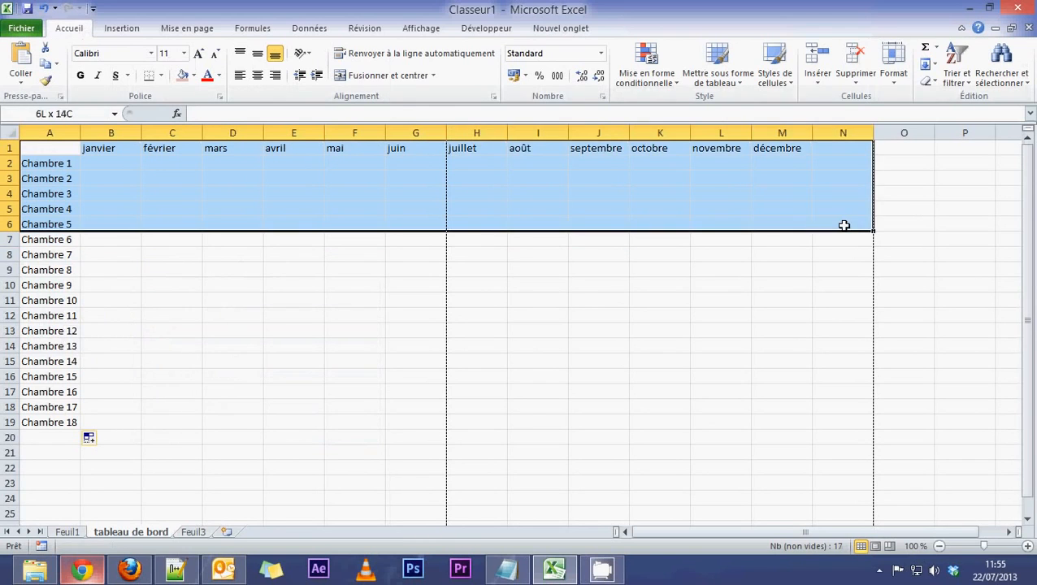
click(272, 248)
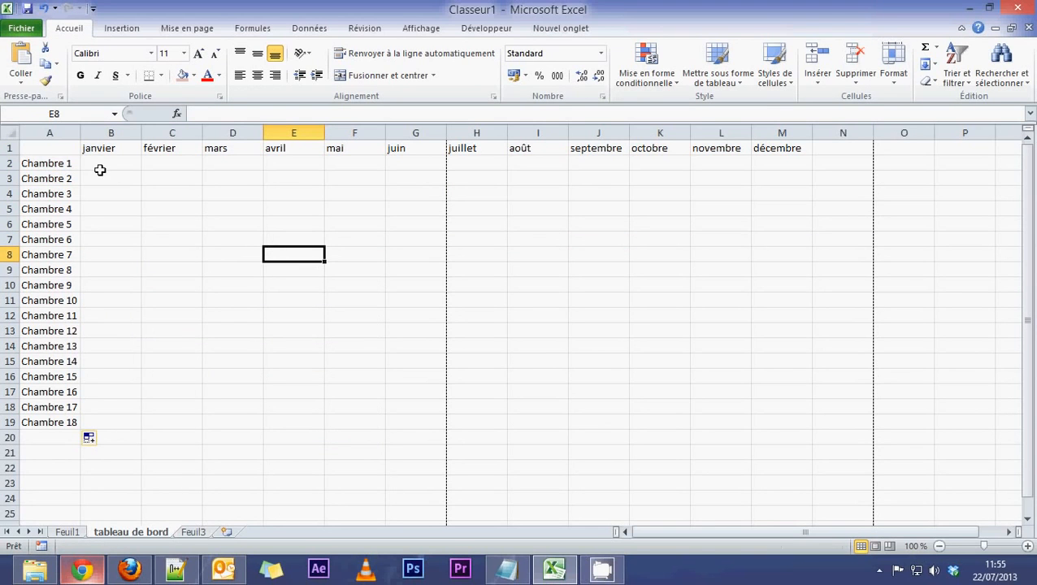
click(38, 147)
drag(39, 147, 771, 416)
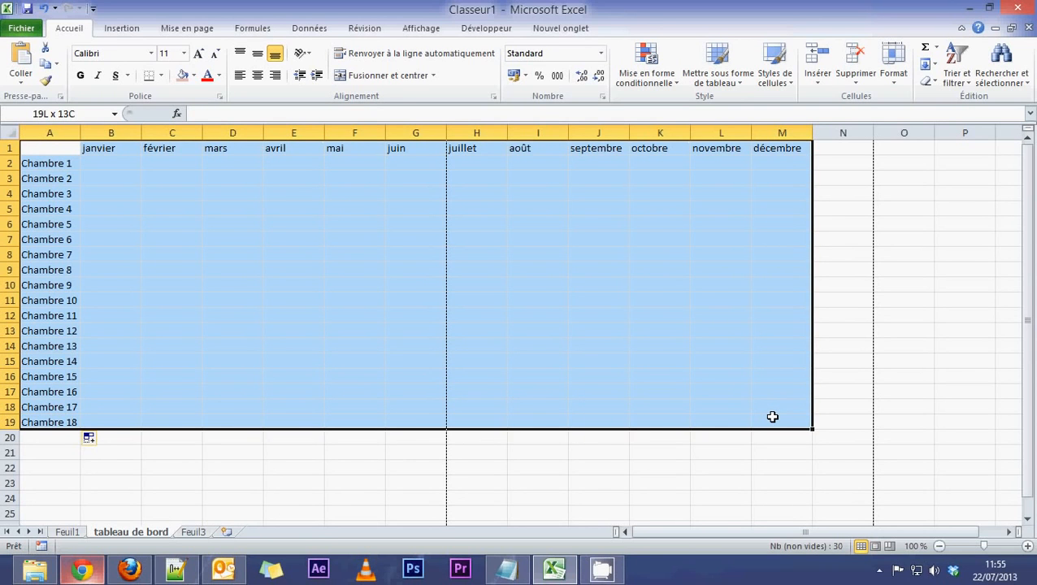
drag(42, 146, 789, 419)
Apply all borders to the whole table, cells A1 to M19.
click(51, 149)
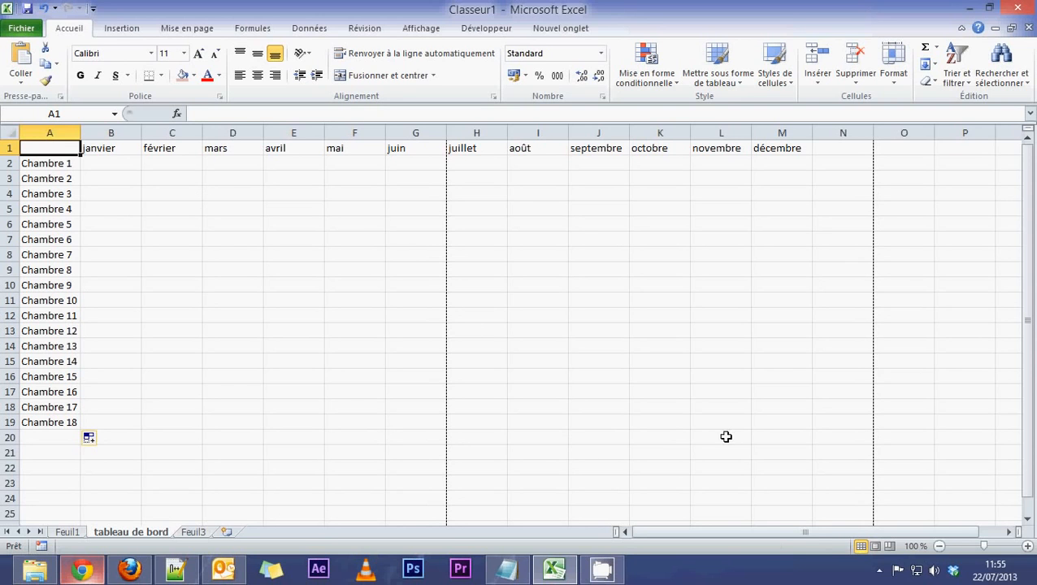
shift+click(775, 425)
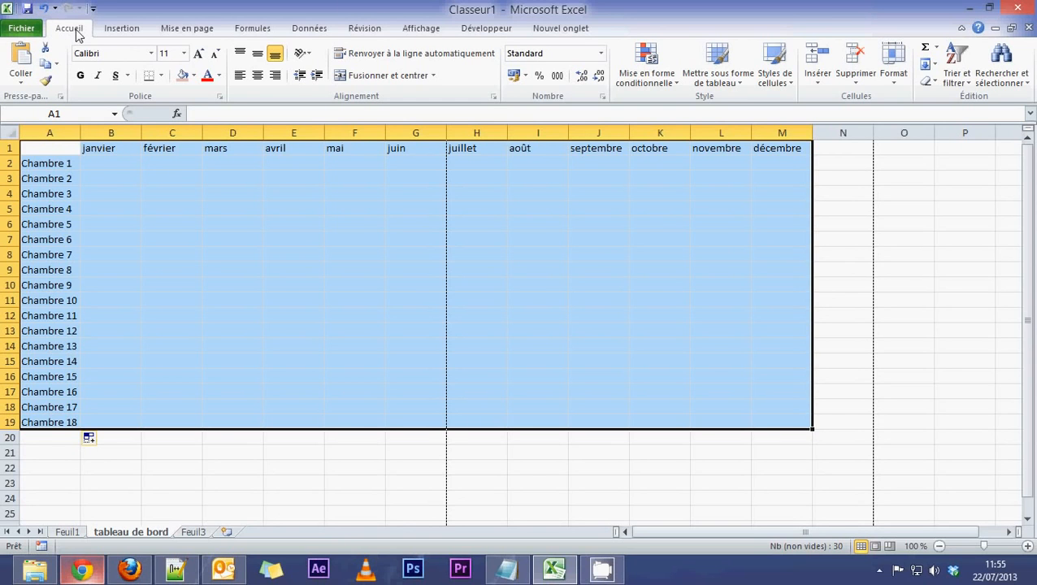
click(162, 75)
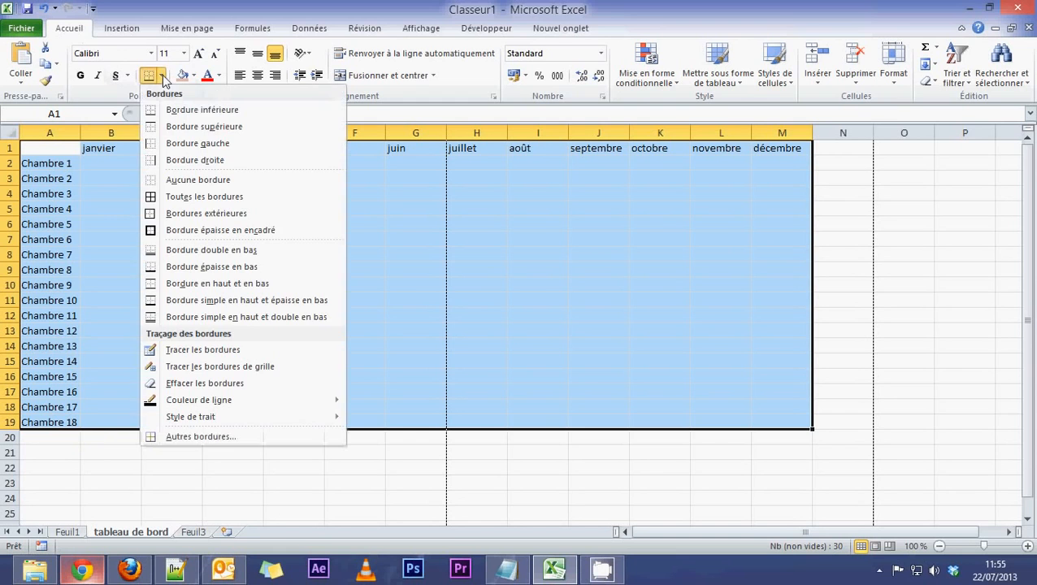
click(170, 197)
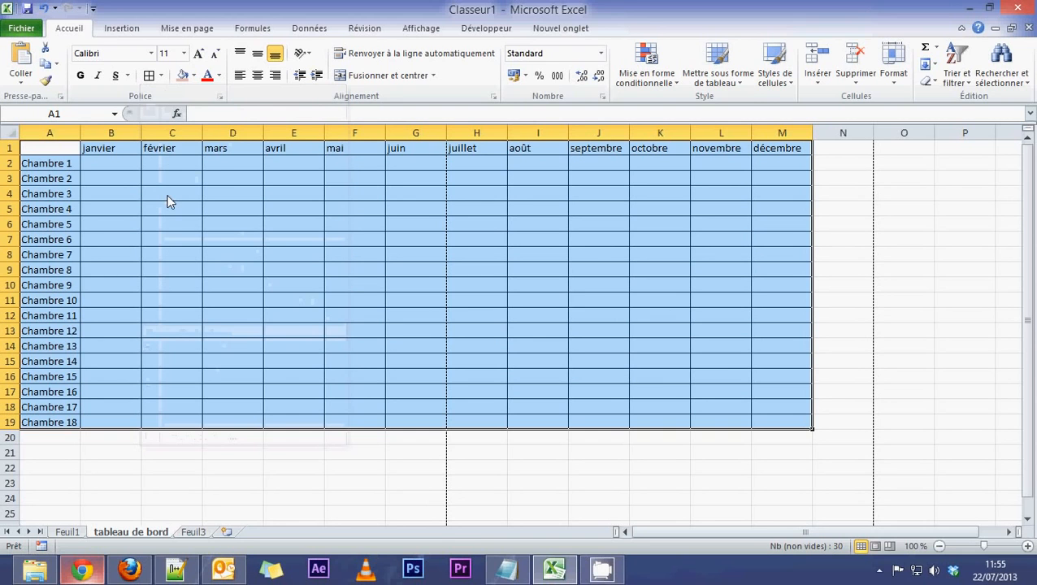
click(231, 221)
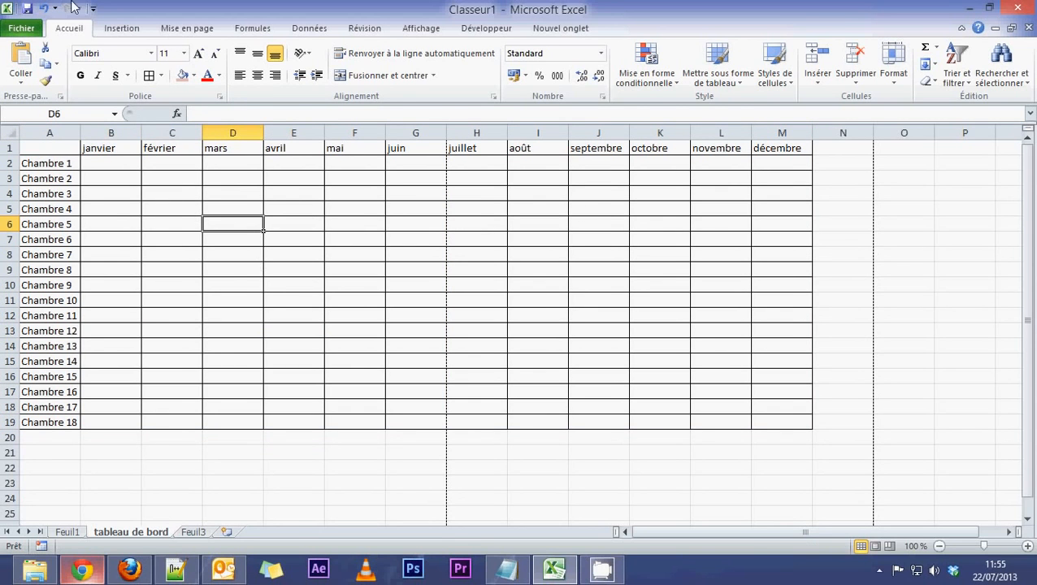
Check how the bordered table looks in the print preview, and return to the worksheet.
click(21, 28)
click(38, 227)
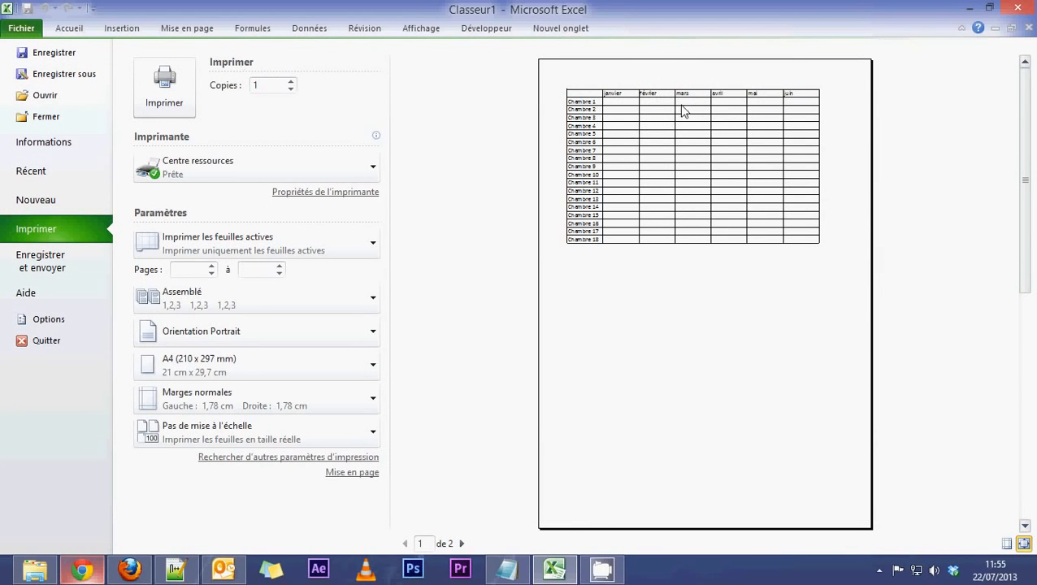
click(77, 28)
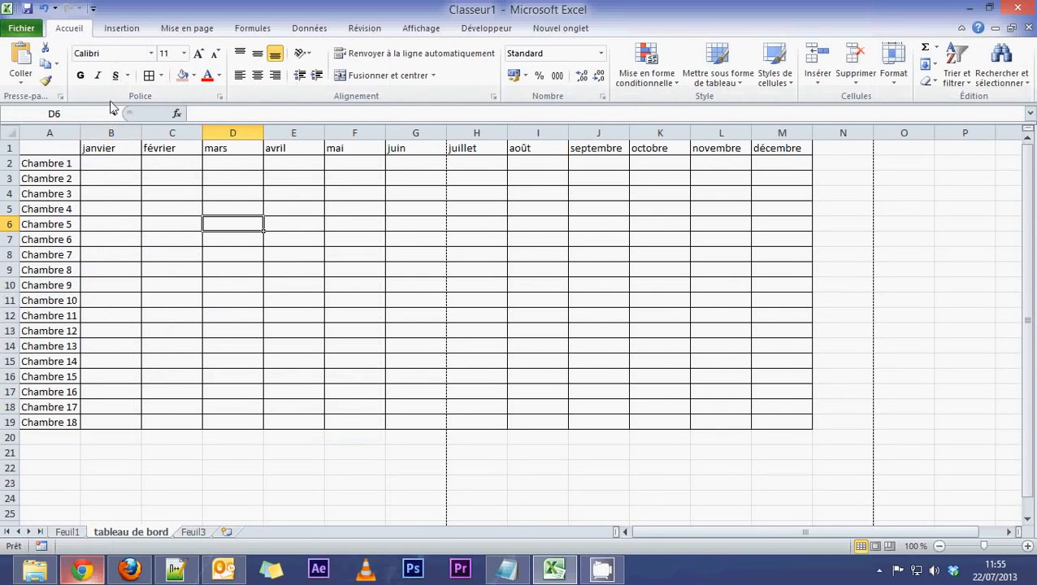
drag(102, 147, 782, 147)
drag(42, 162, 39, 419)
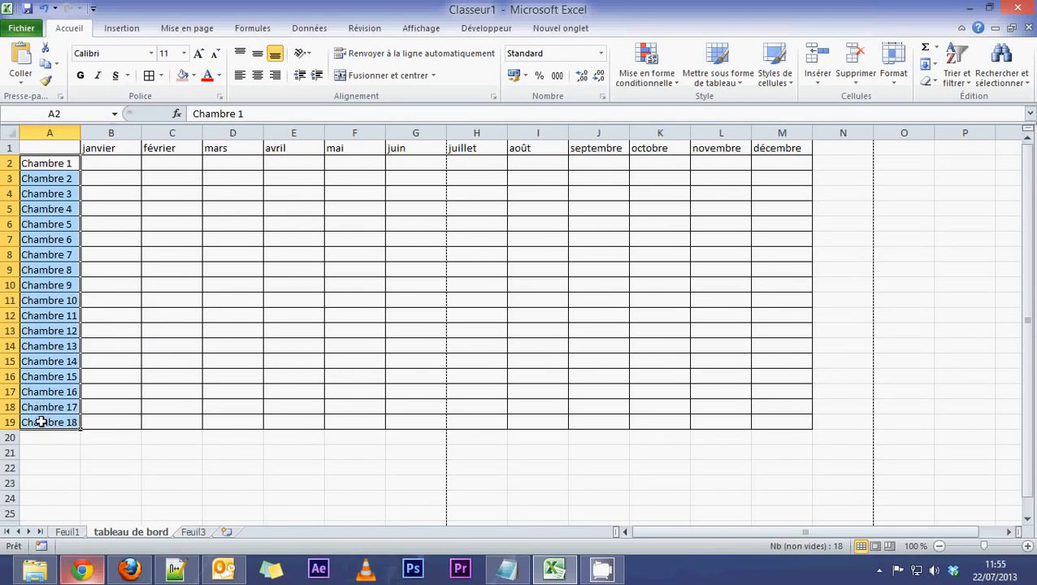
drag(99, 151, 759, 148)
drag(114, 147, 778, 148)
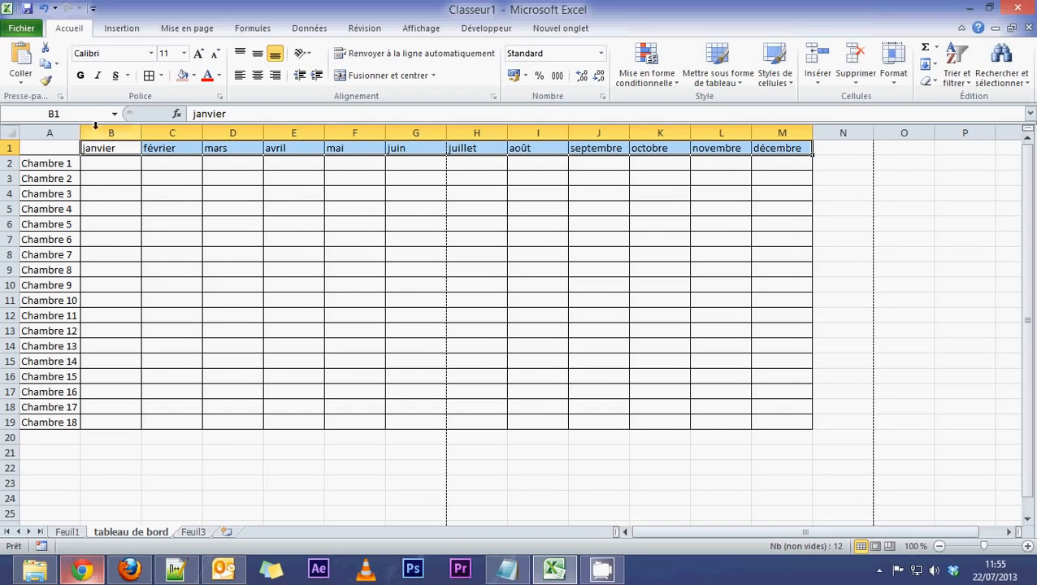
click(121, 148)
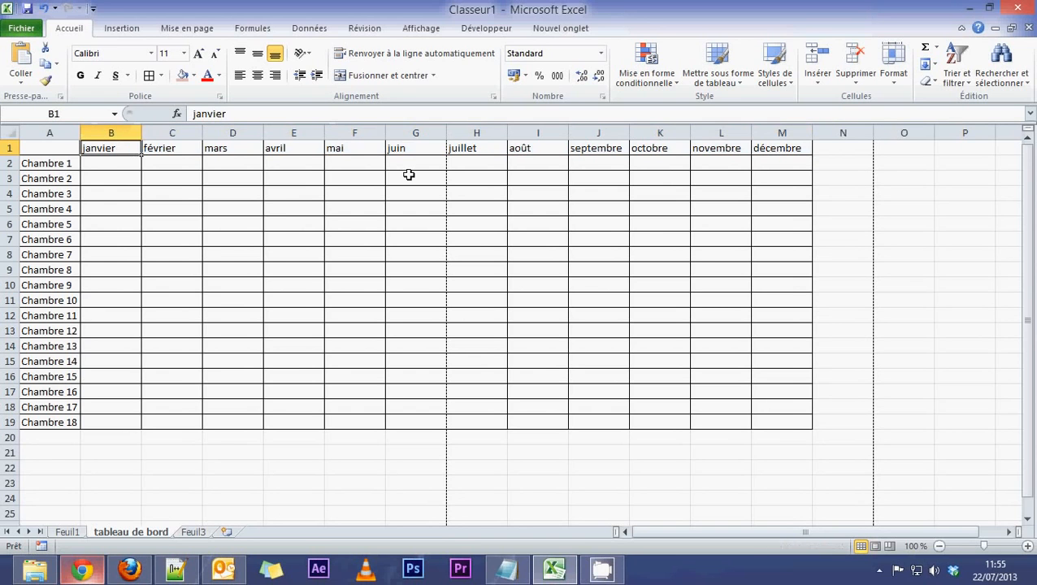
Fill the month header cells B1 to M1 with a light blue theme colour.
shift+click(786, 147)
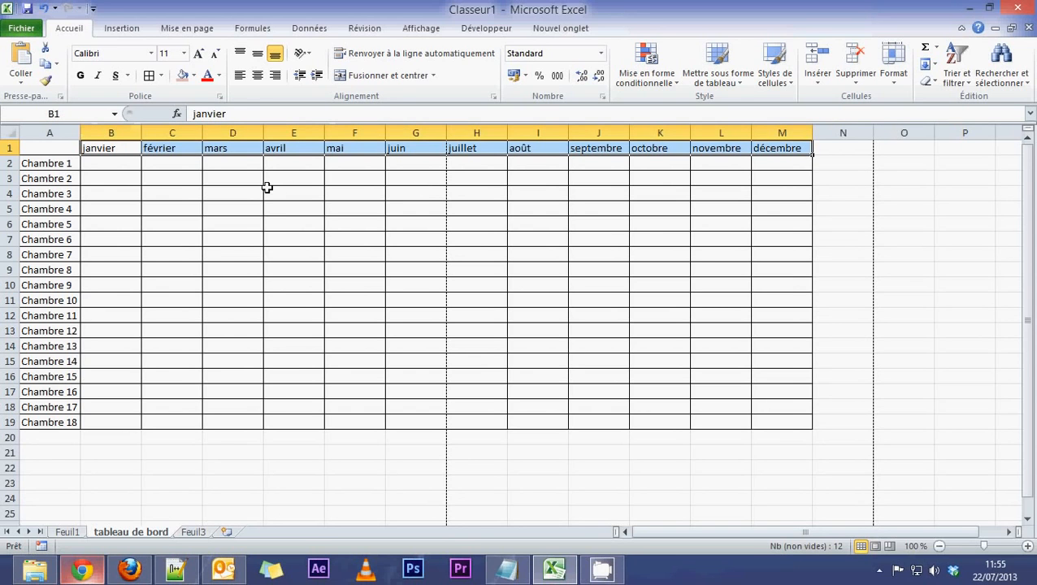
click(194, 75)
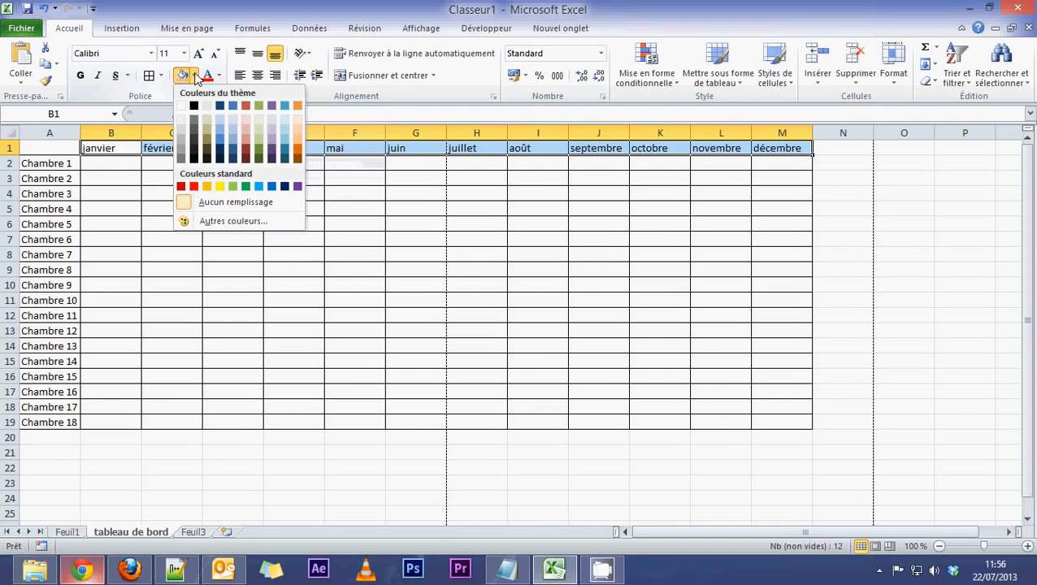
click(232, 128)
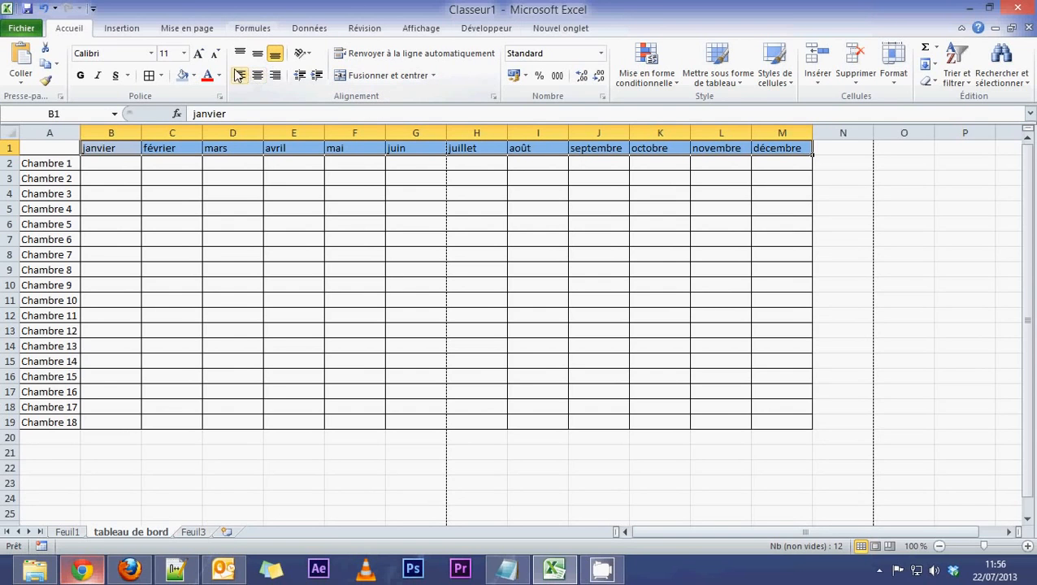
Centre the month headers in B1 to M1 both horizontally and vertically within their cells.
click(276, 75)
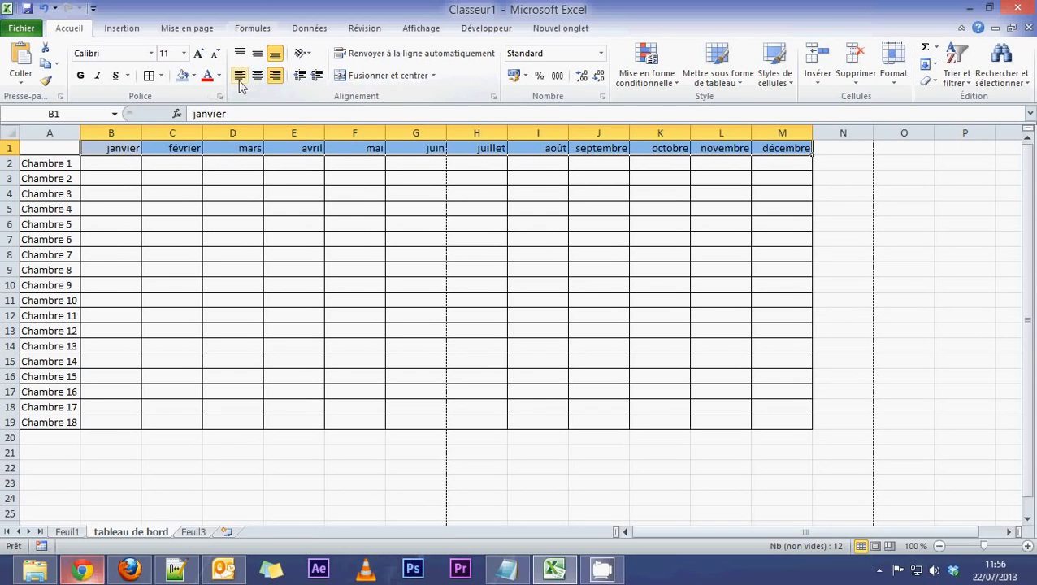
click(256, 74)
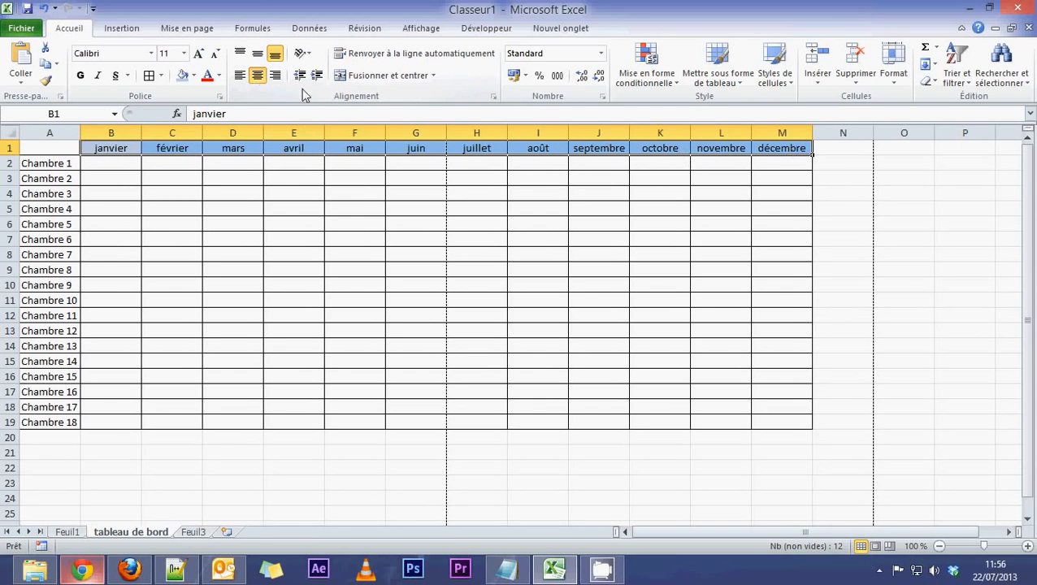
click(242, 75)
click(275, 75)
click(257, 74)
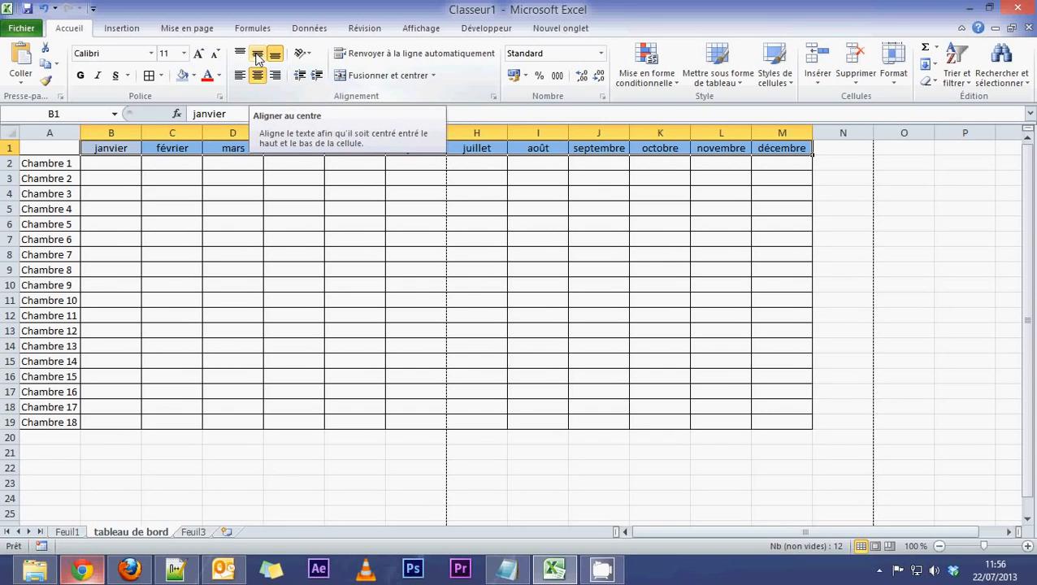
click(256, 55)
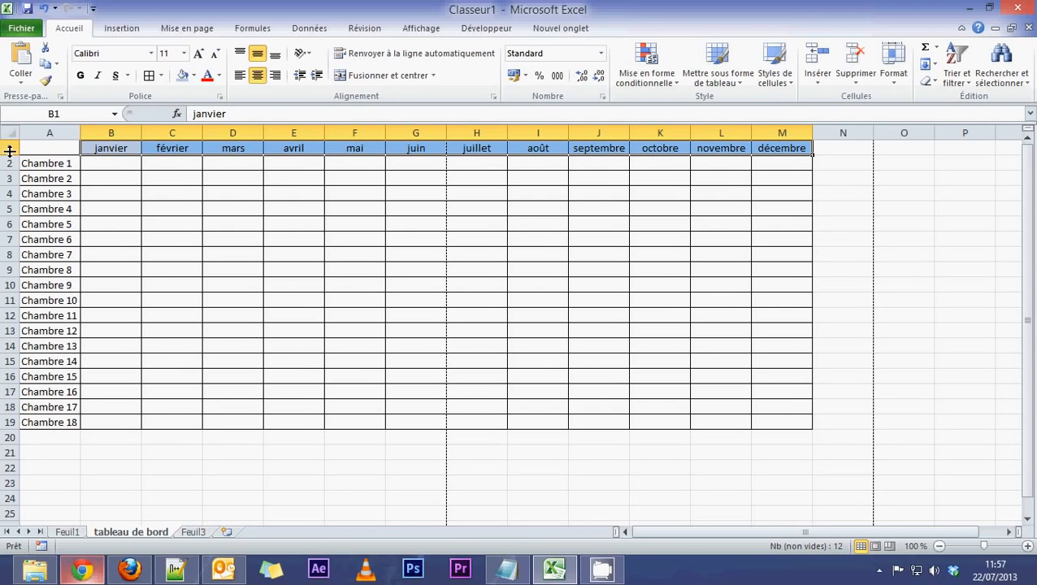
Increase the height of row 1 to about twice that of the other rows.
drag(9, 153, 10, 170)
click(8, 158)
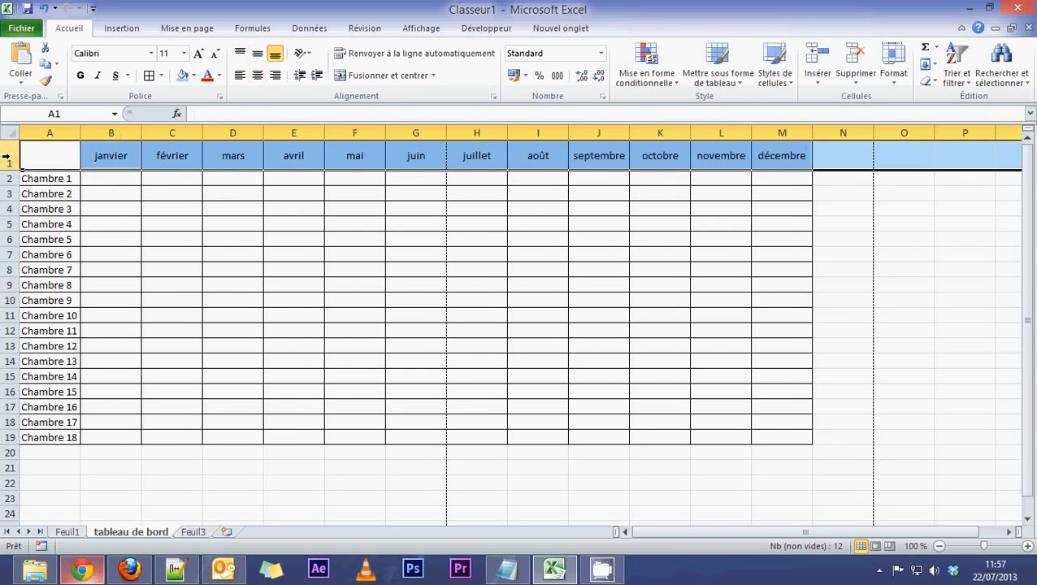
click(757, 155)
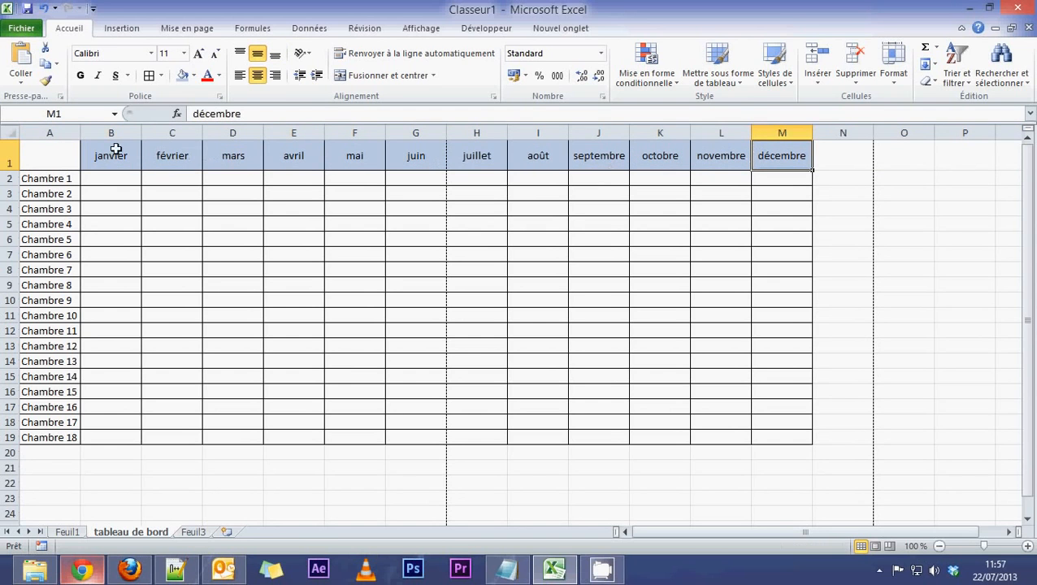
Make the month headers in cells B1 to M1 bold.
click(111, 155)
drag(110, 155, 764, 156)
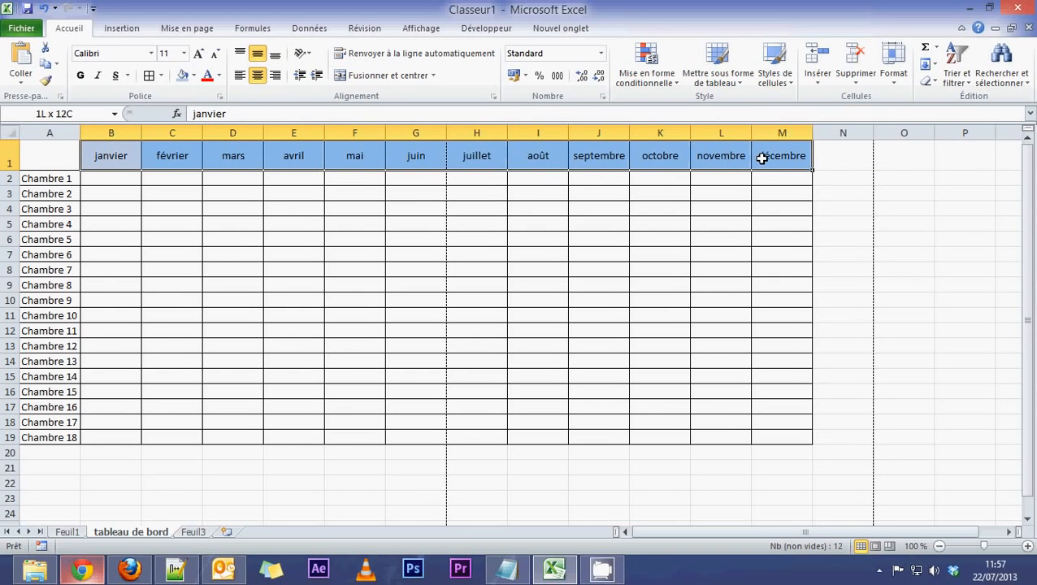
click(79, 75)
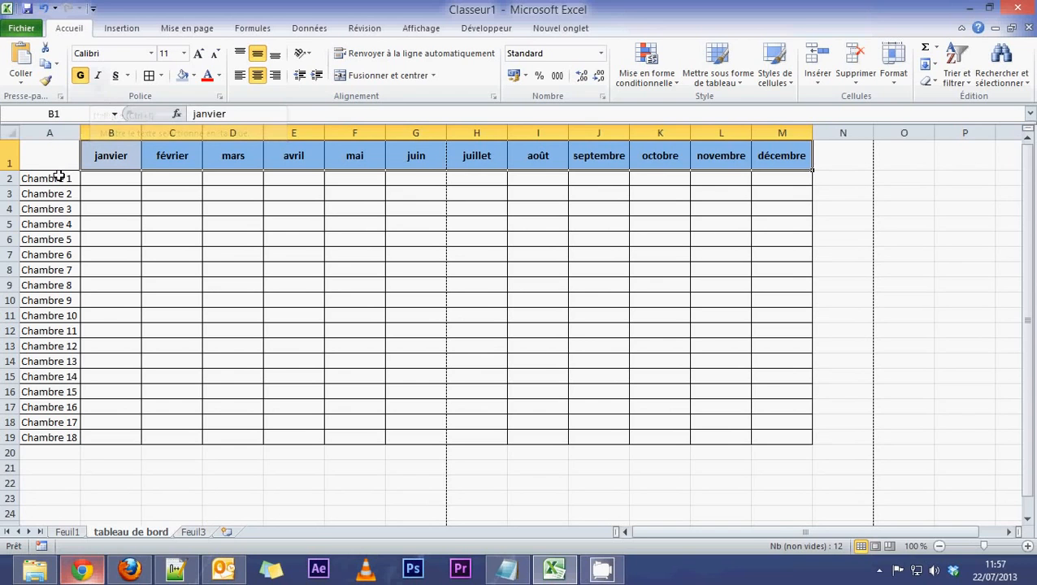
Fill the room label cells A2 to A19 with a light red theme colour.
drag(55, 179, 53, 437)
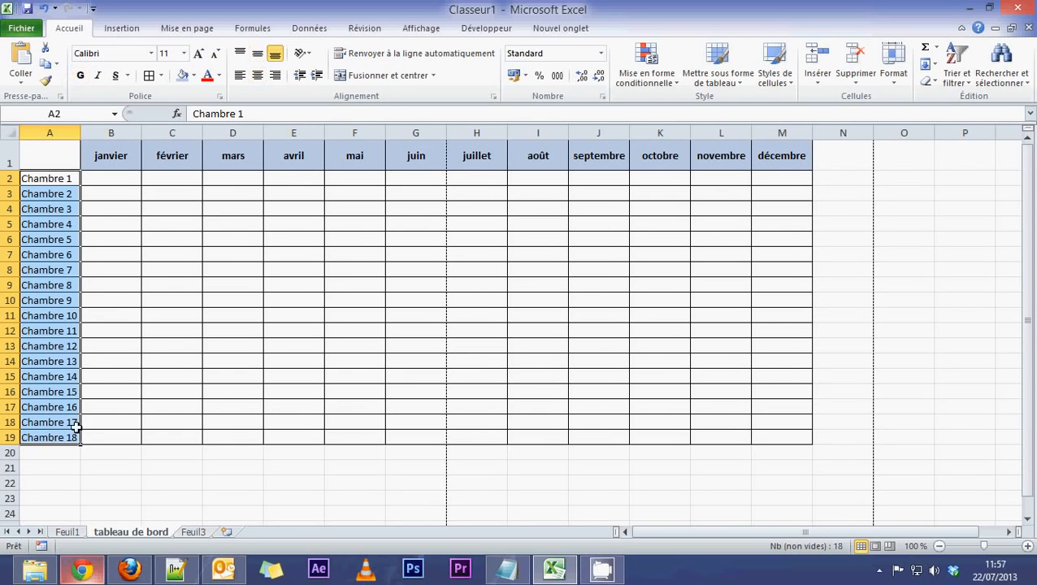
click(195, 77)
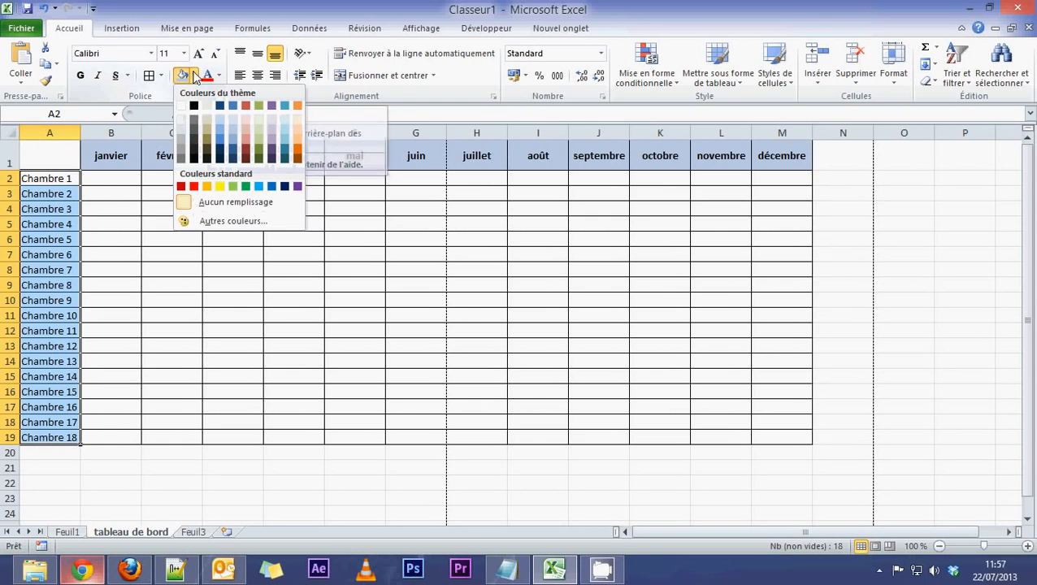
click(245, 132)
click(163, 334)
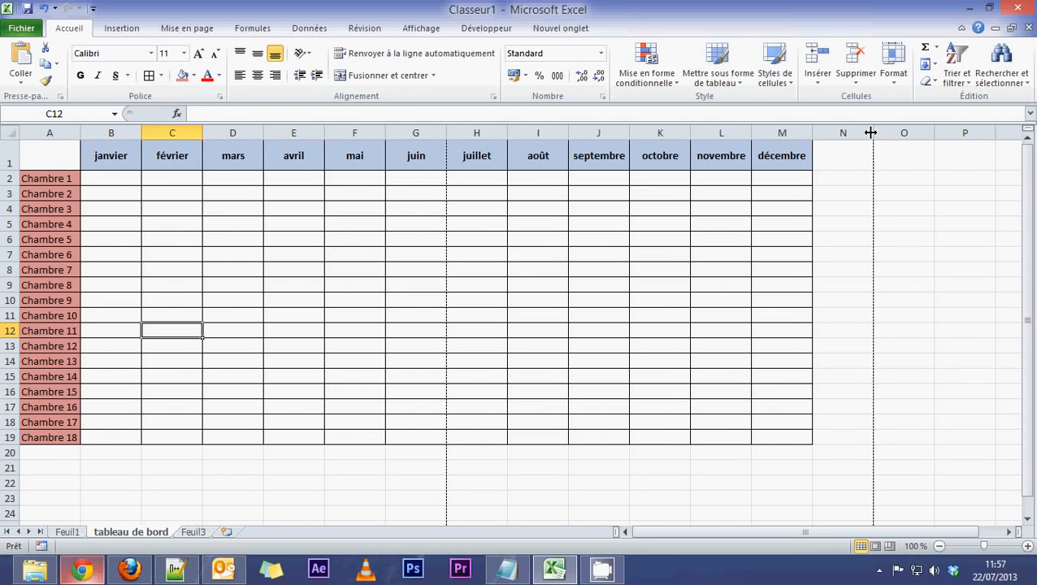
Reduce column N to a narrow spacer beside the table, leaving O1 selected for the summary headers.
drag(869, 133, 820, 131)
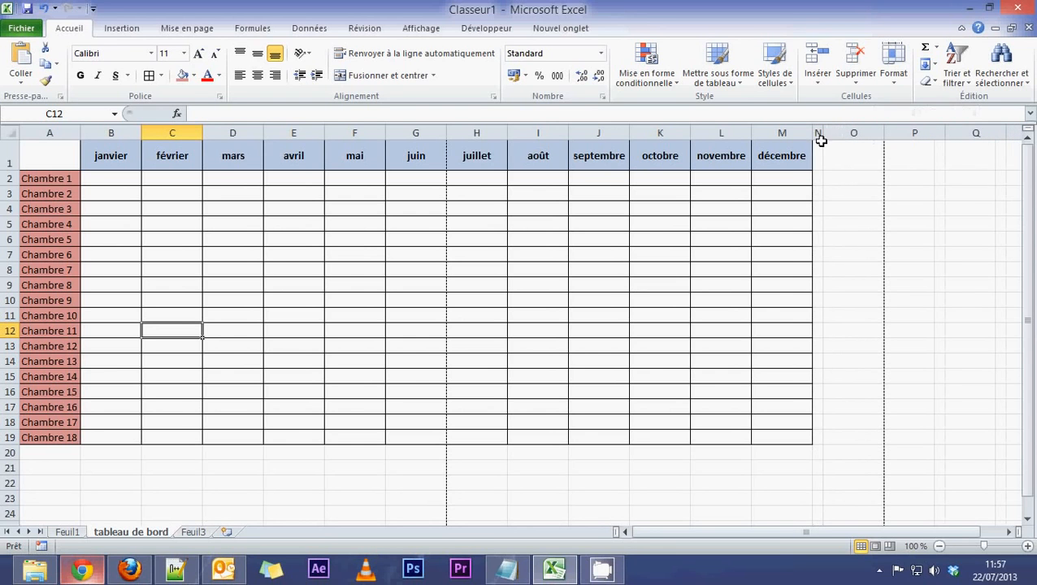
click(816, 132)
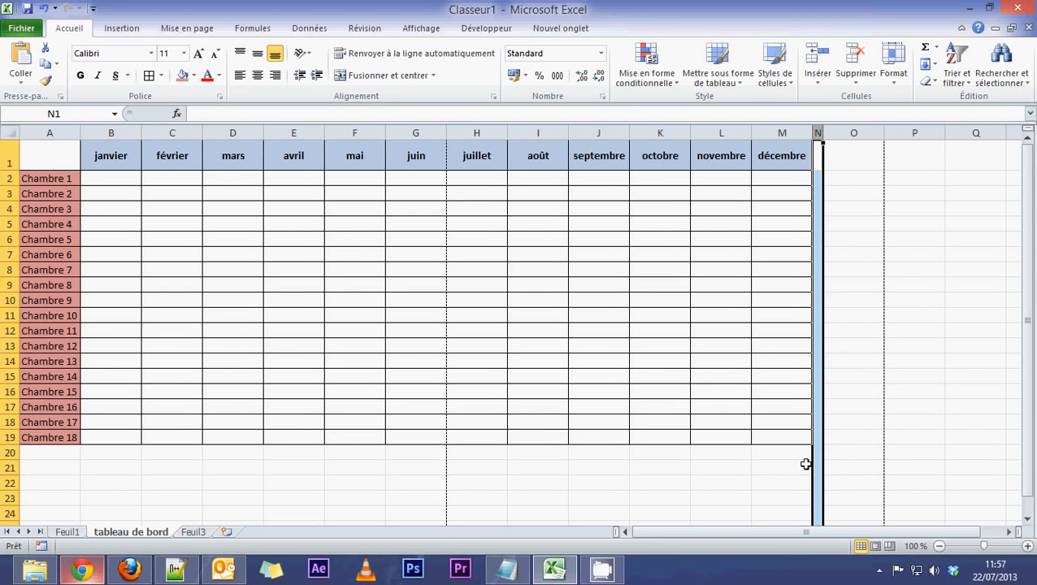
click(837, 232)
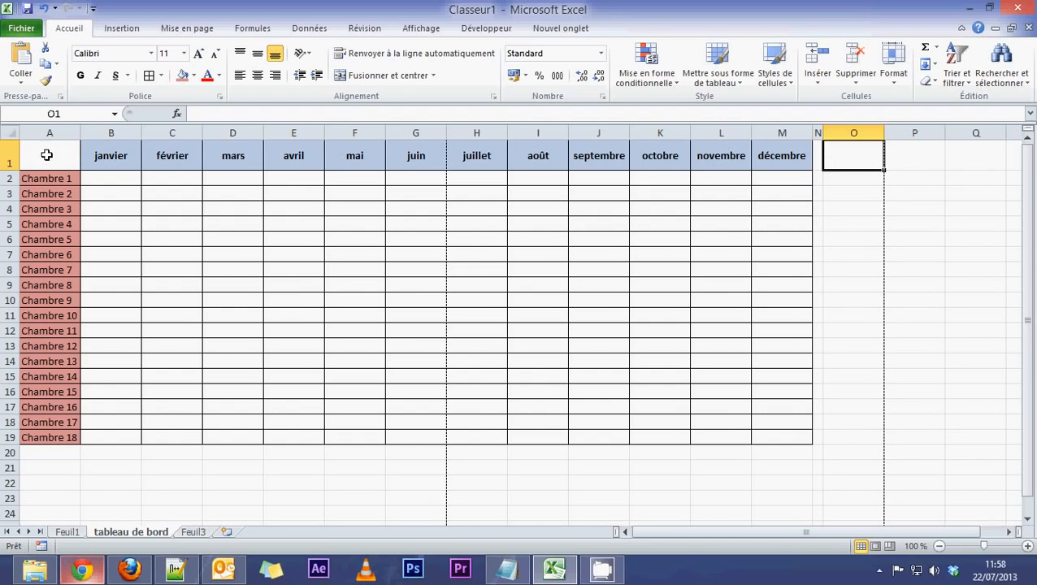
drag(50, 156, 765, 437)
click(840, 158)
drag(857, 157, 959, 159)
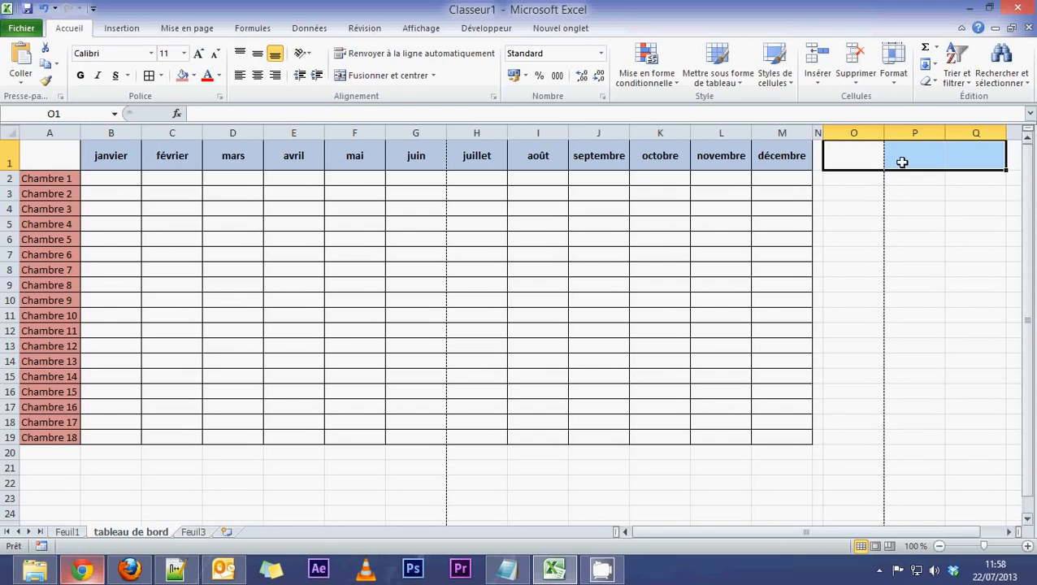
click(873, 158)
drag(824, 133, 829, 133)
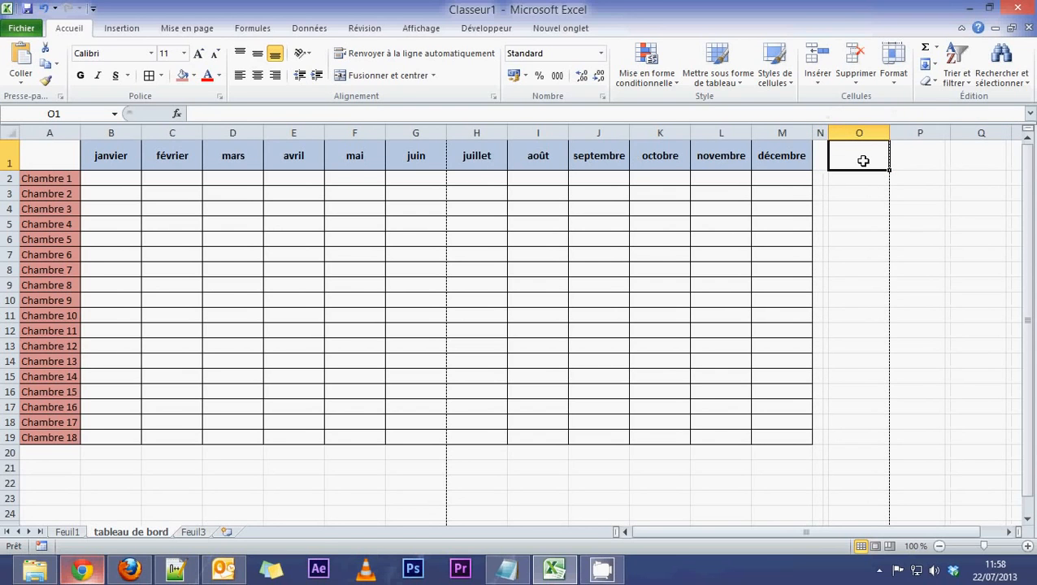
Enter the summary headers "Total" in O1 and "Moyenne" in P1.
text(Total)
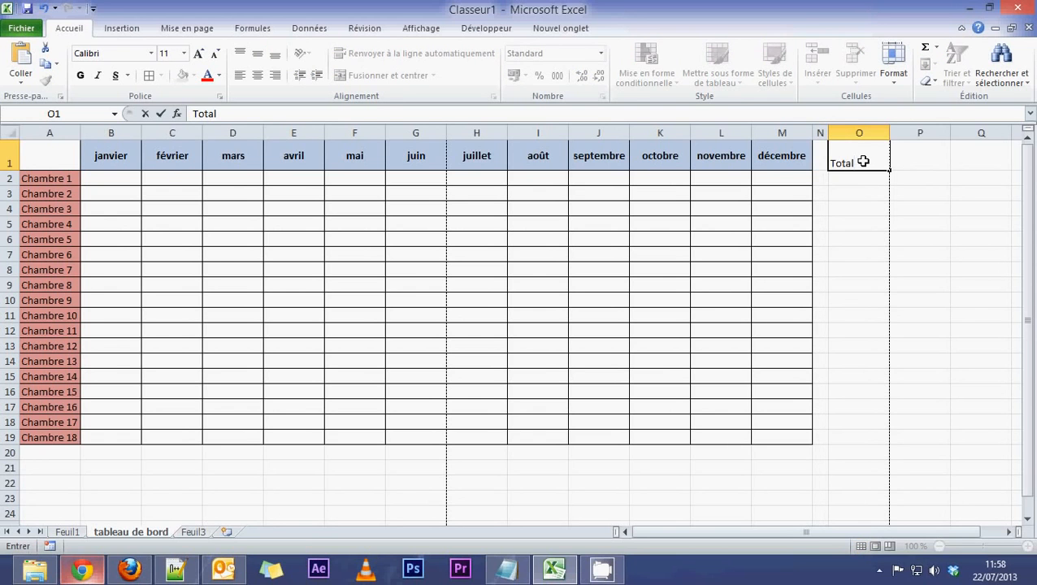
key(Return)
click(904, 152)
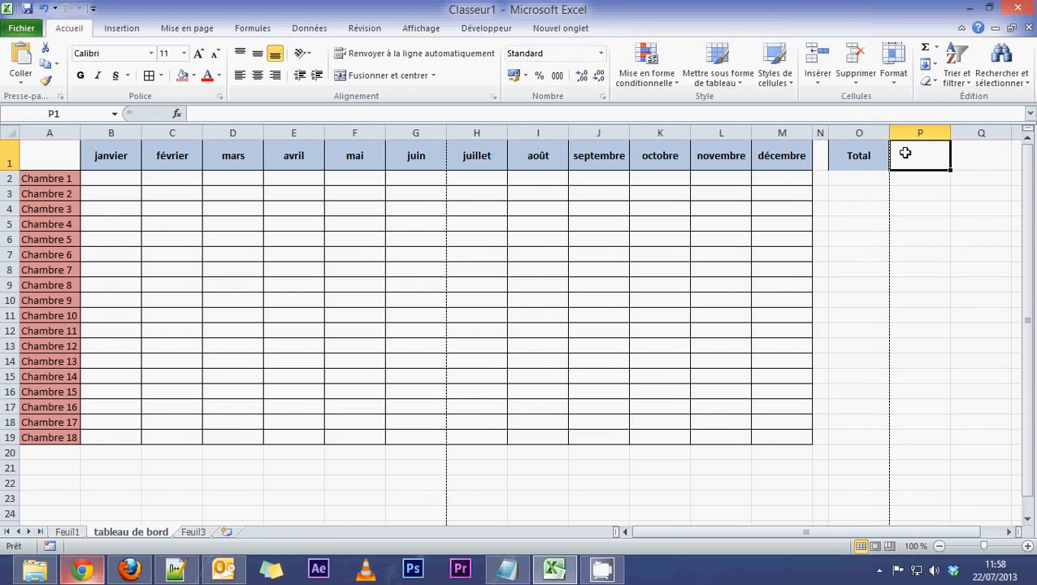
text(Moyenne)
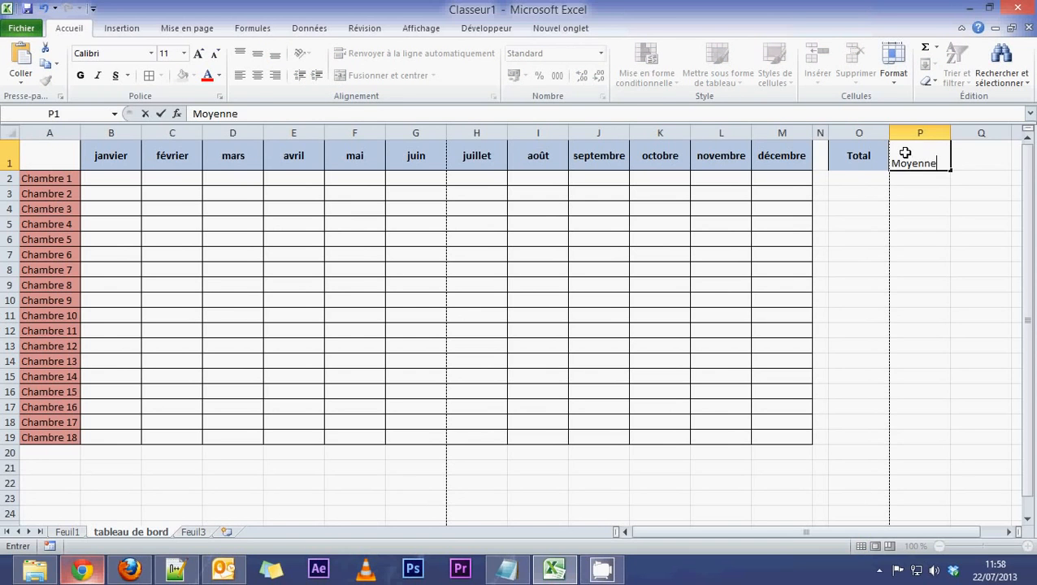
key(Tab)
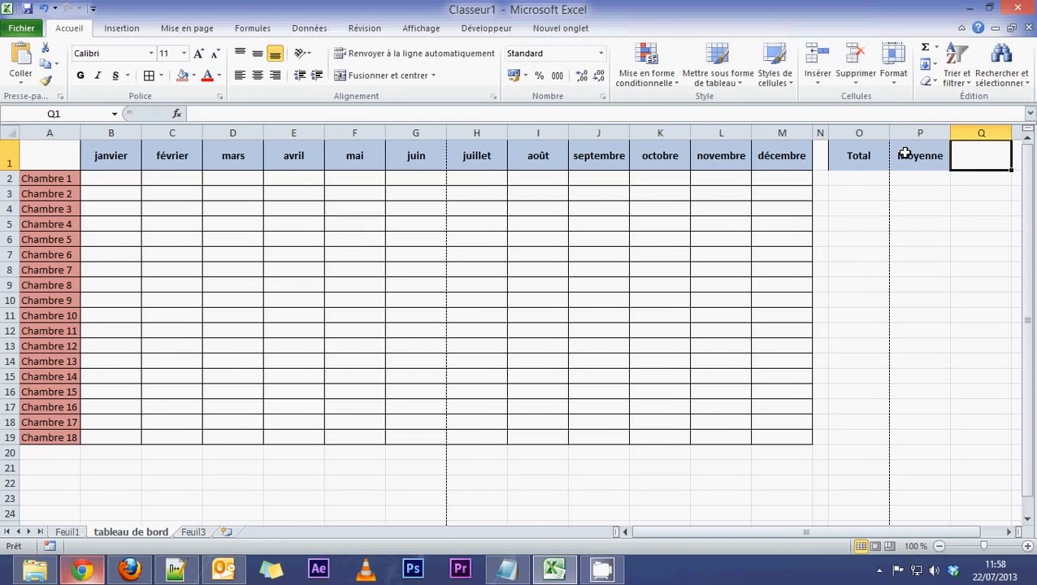
Enter the headers "Maximum" in Q1, "Minimum" in R1 and "Mediane" in S1.
text(Maximum)
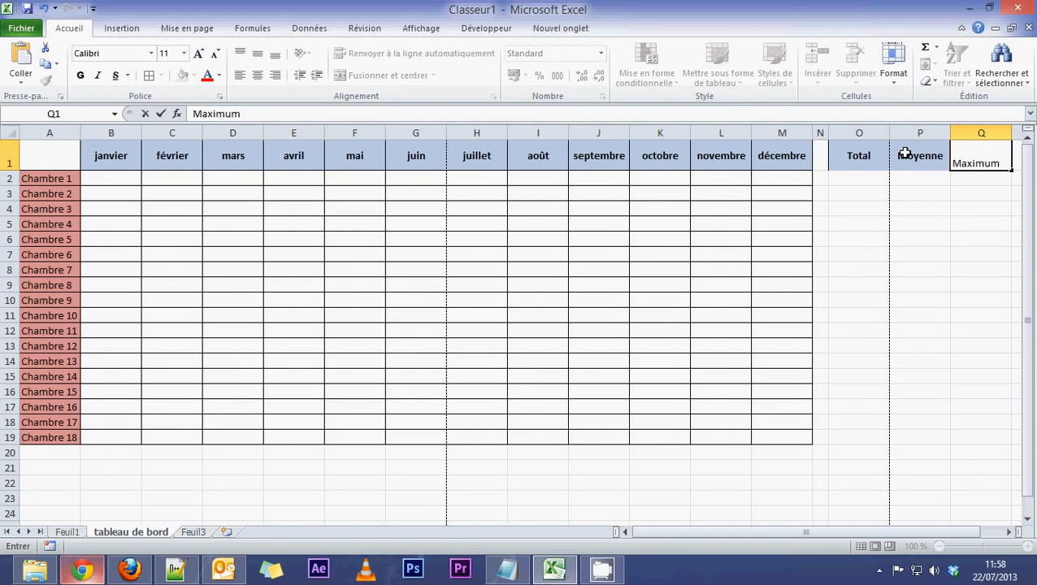
key(Tab)
text(Minimum)
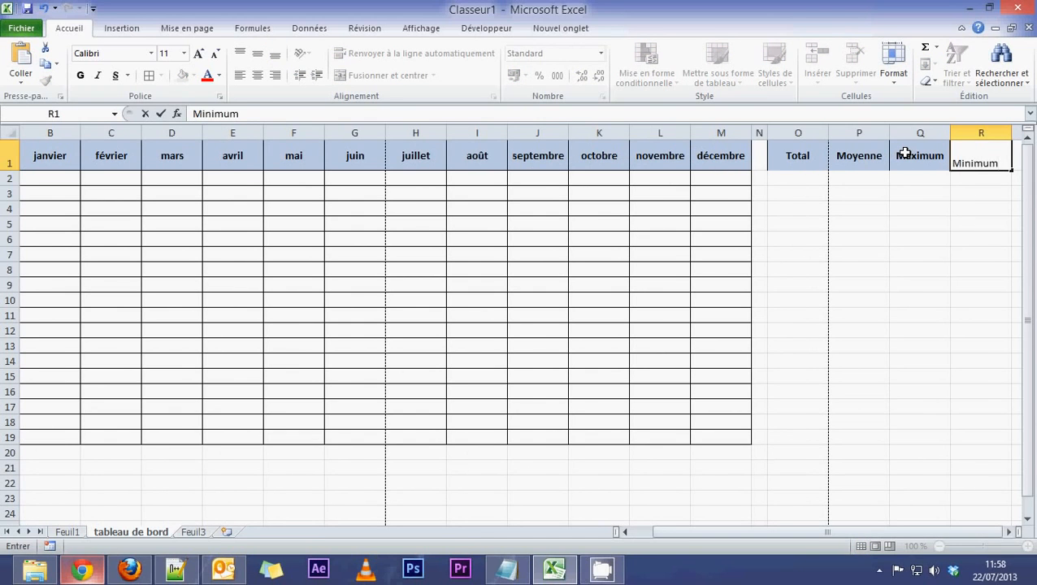
key(Tab)
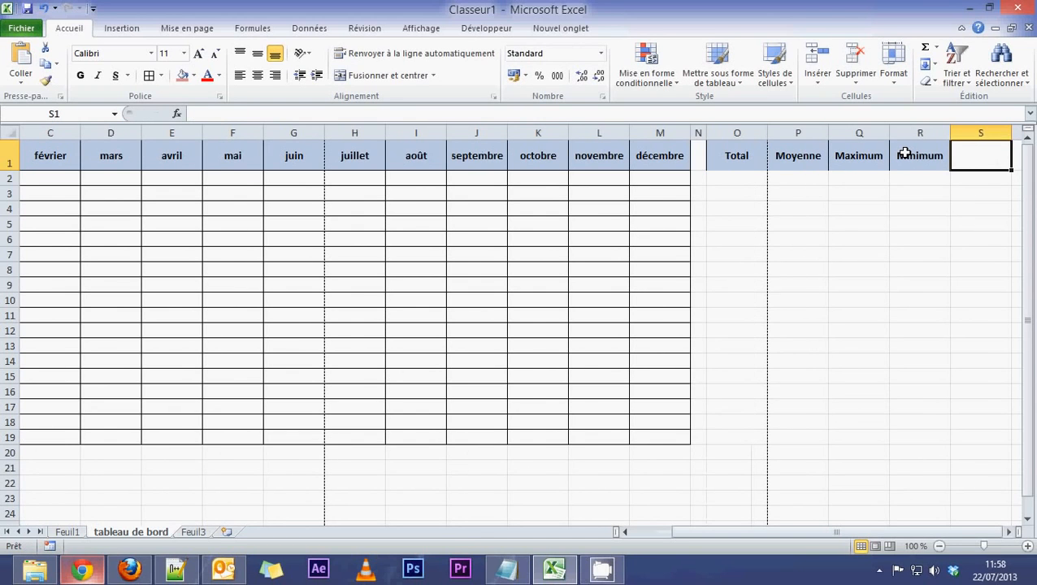
text(Mediane)
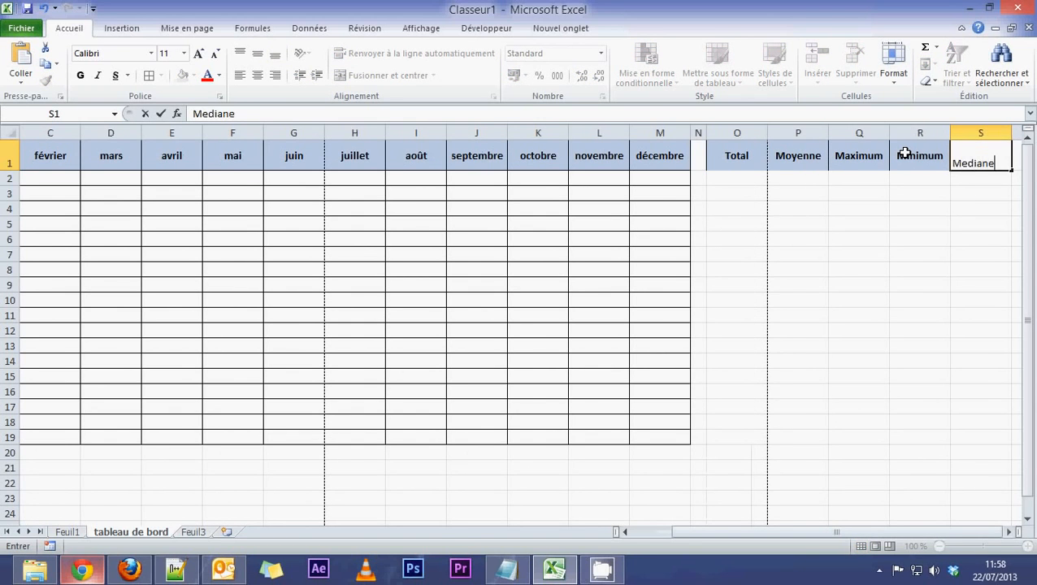
key(Tab)
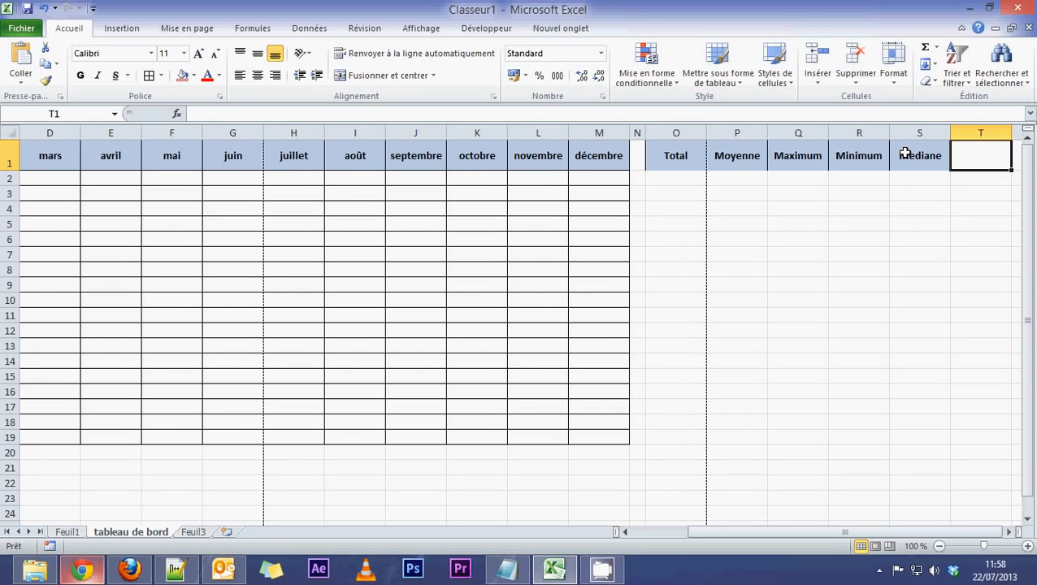
Enter the header "% de C.A" in T1, with a capital A.
text(%)
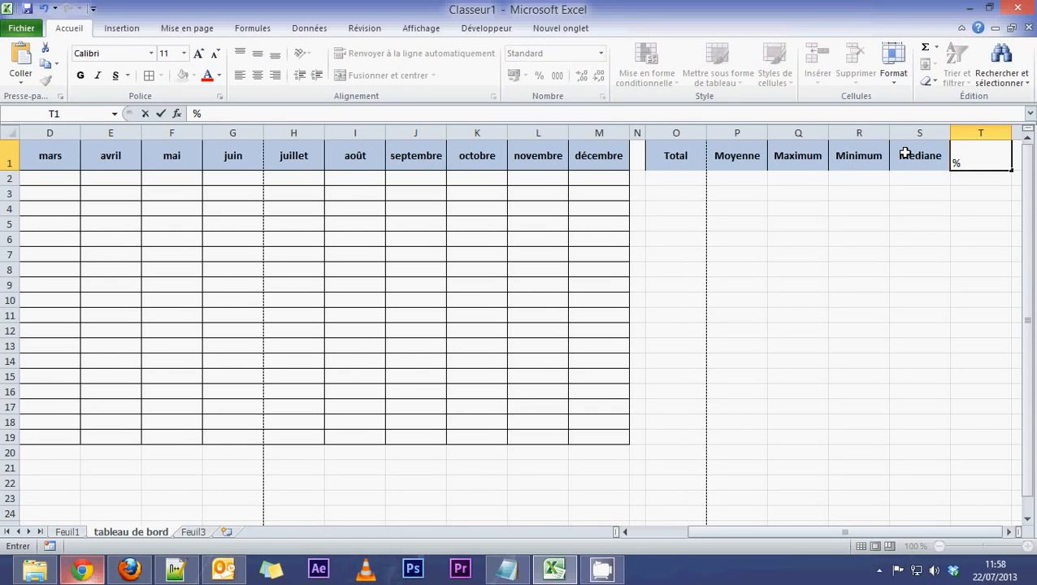
text( de C.a)
key(Tab)
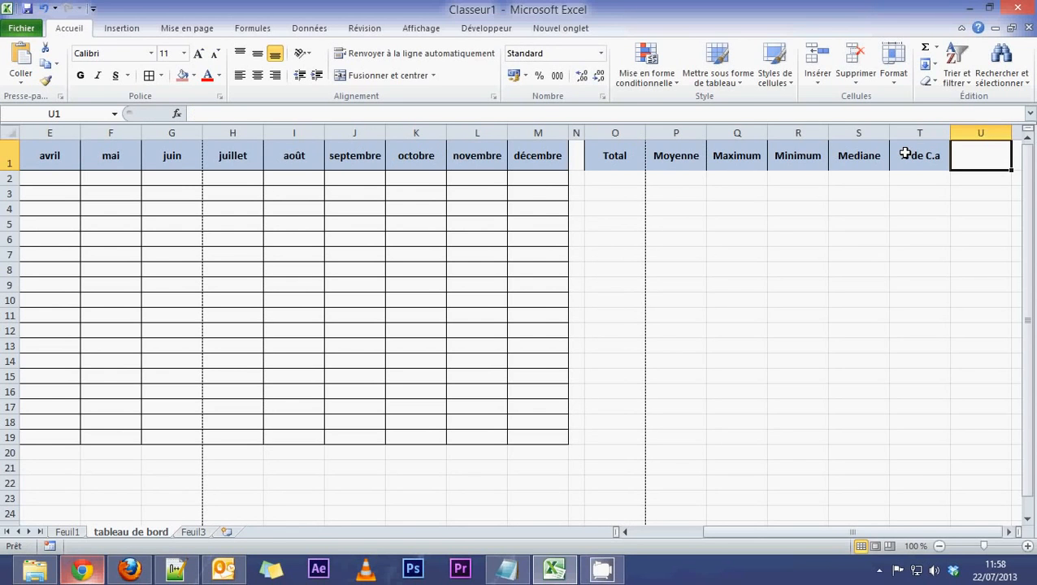
double_click(935, 156)
key(BackSpace)
text(A)
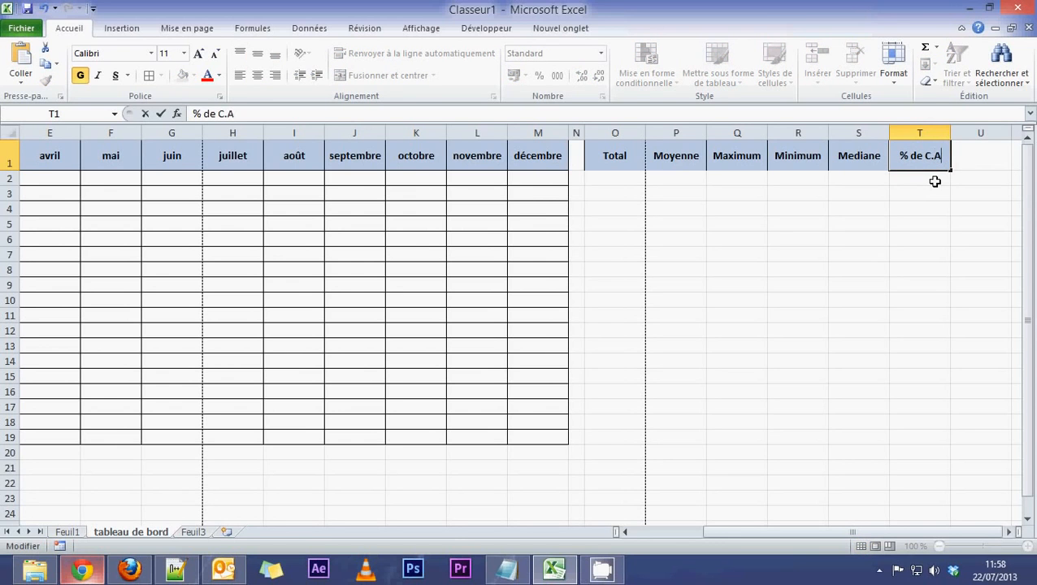
Enter the header "Rentabilité" in U1.
click(985, 154)
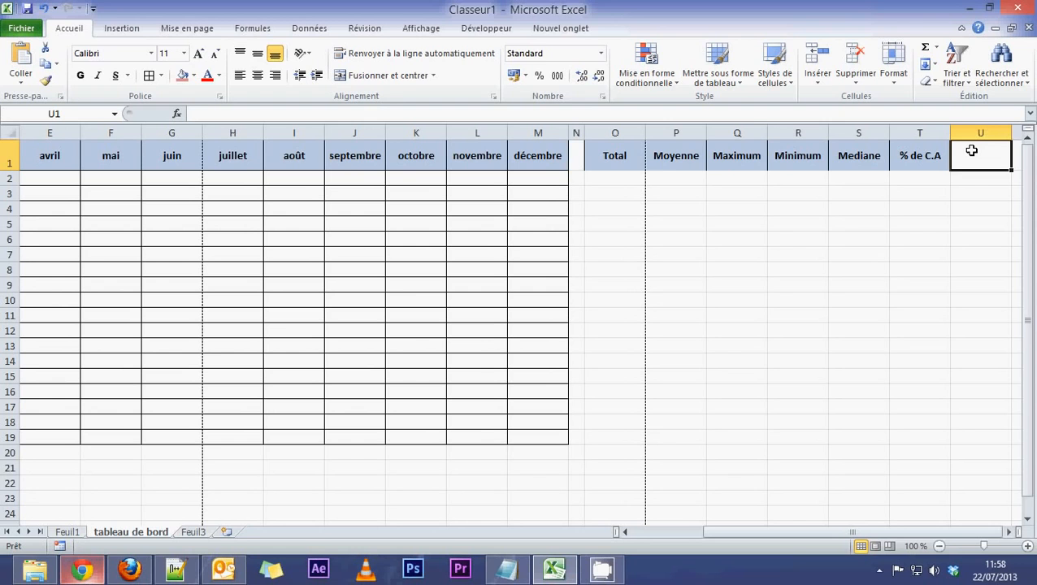
text(R)
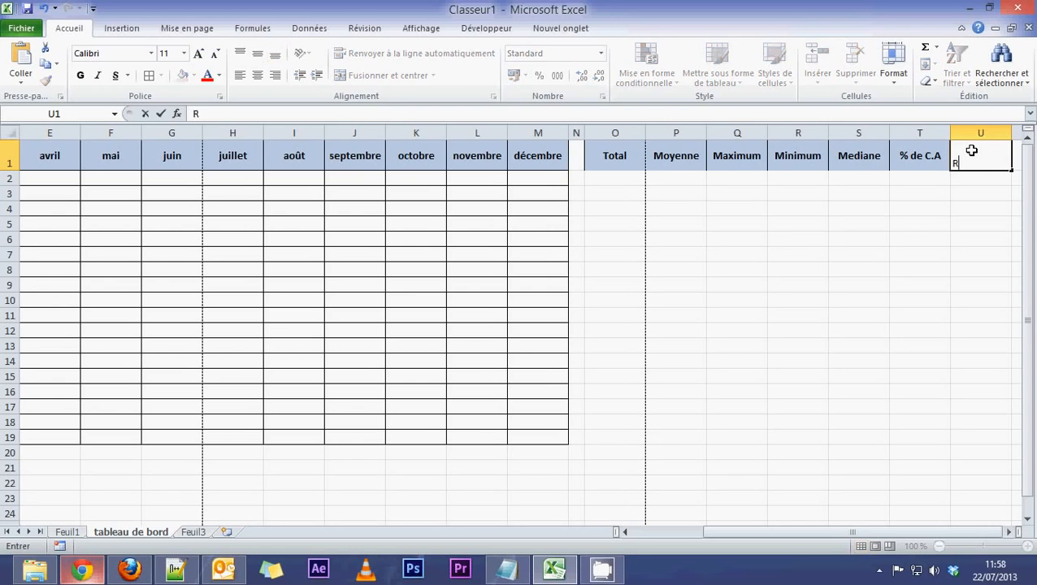
text(entabilité)
key(Tab)
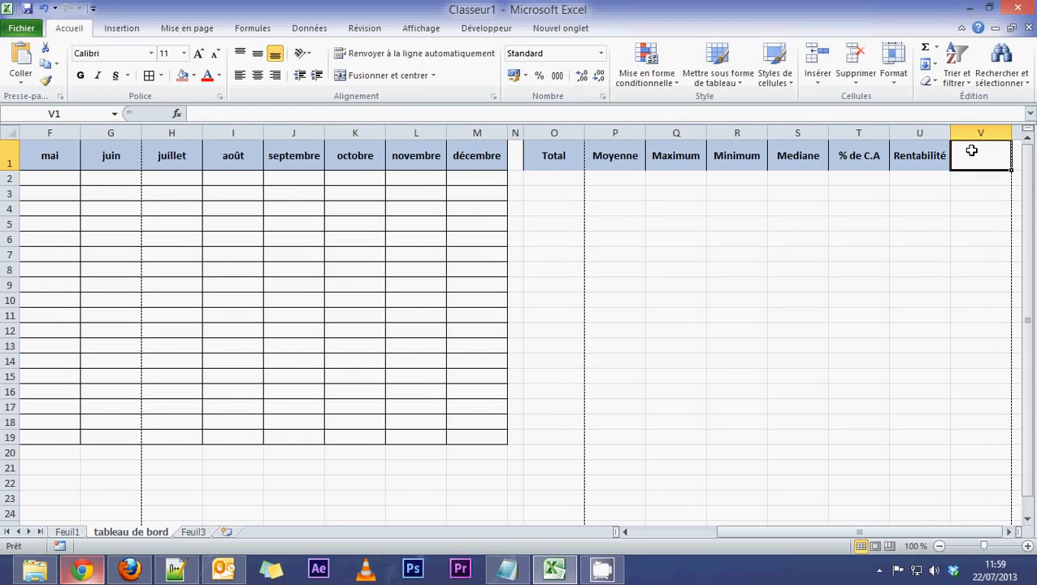
Enter the header "La chambre la plus rentable" in V1.
text(L)
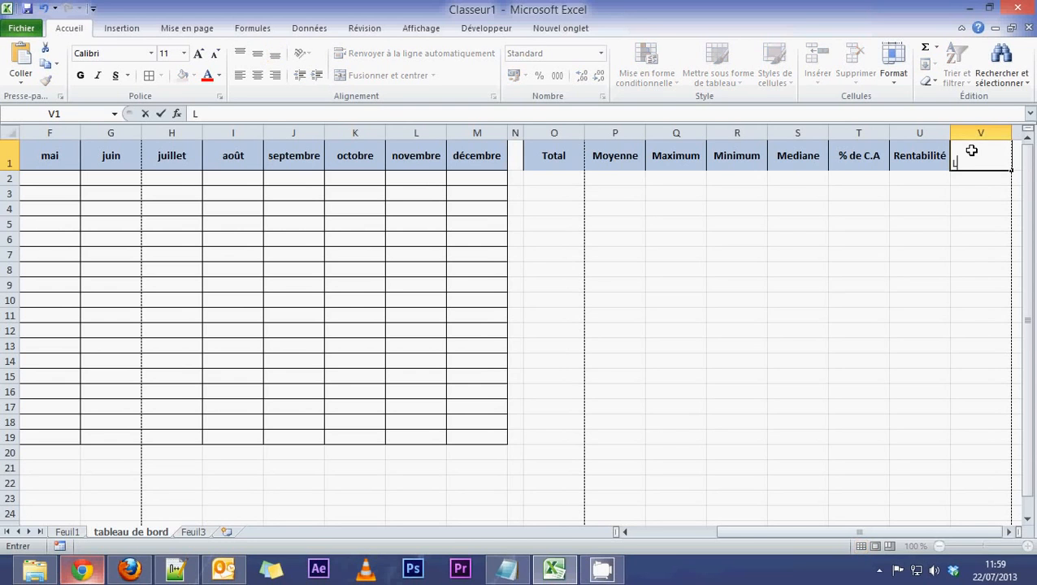
text(A)
key(BackSpace)
text(a chambre)
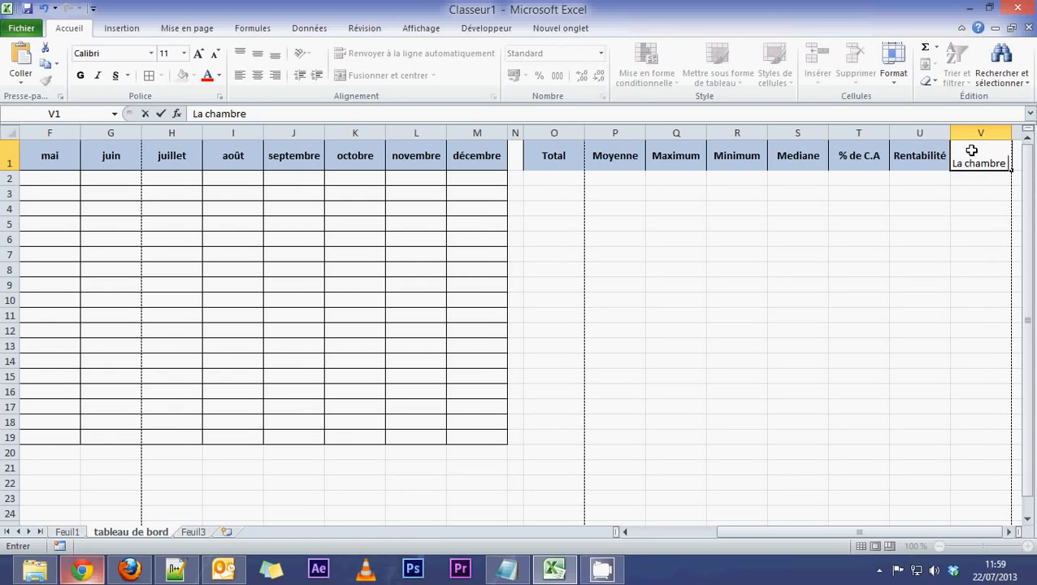
text( la plus rentable)
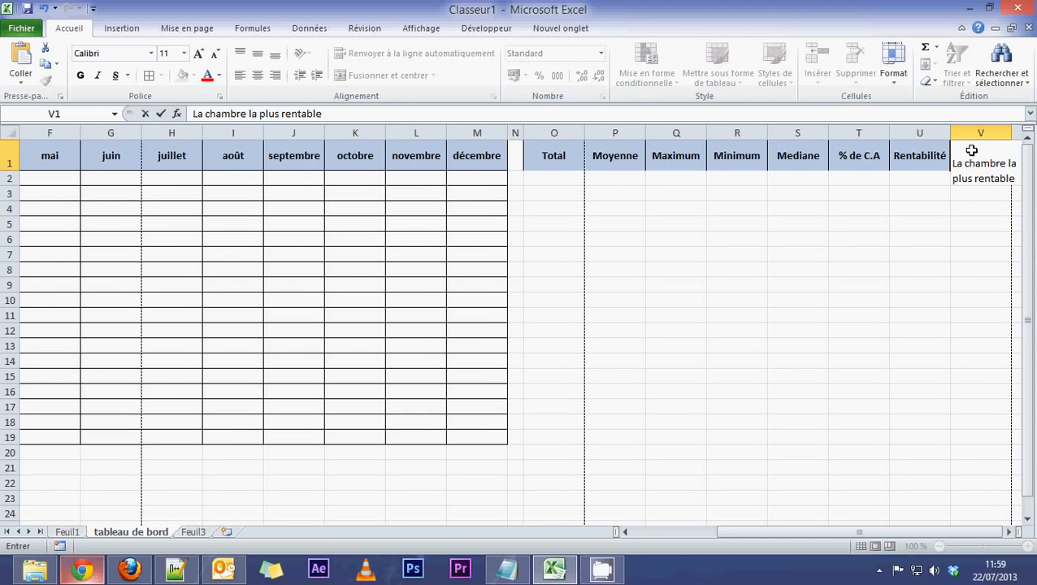
key(Return)
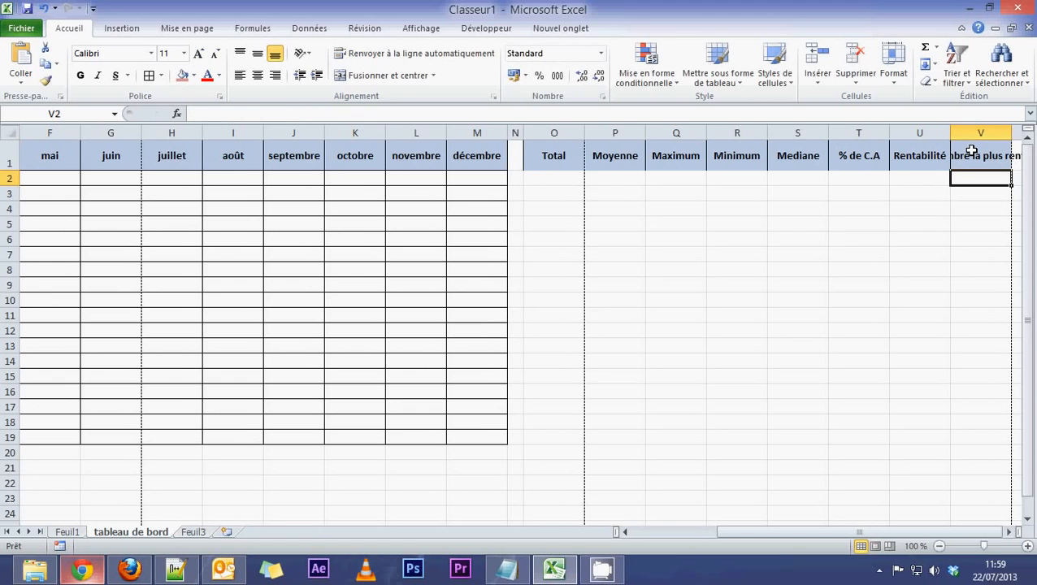
Wrap the header text in V1 and fit row 1's height to its content.
click(971, 151)
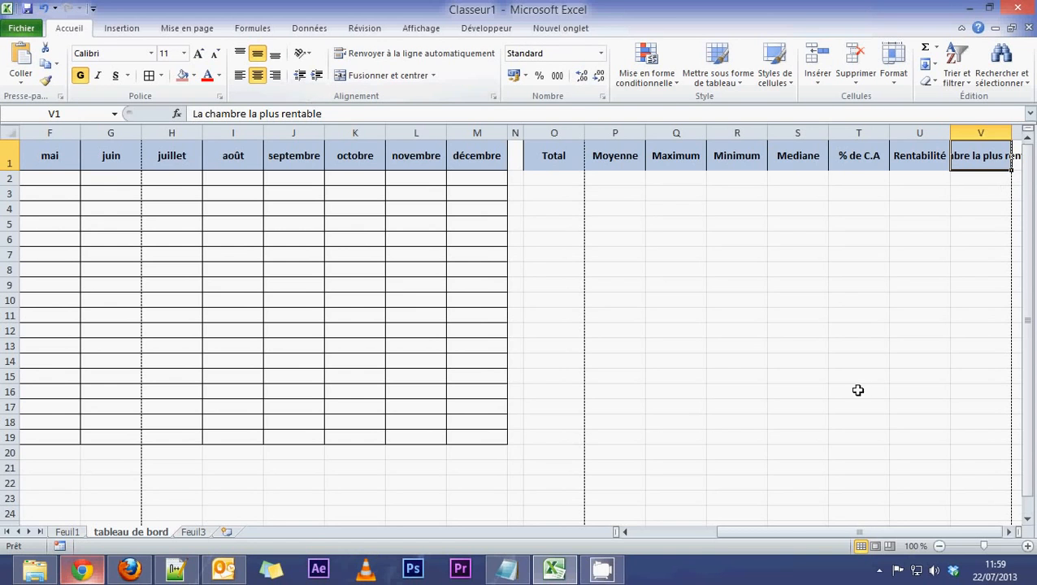
click(1009, 532)
click(1010, 532)
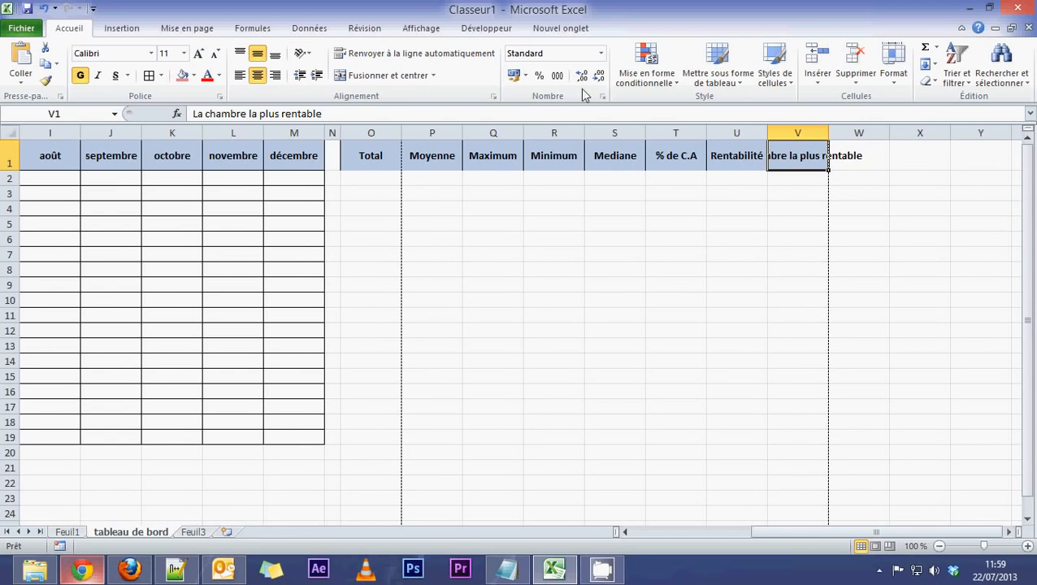
click(396, 57)
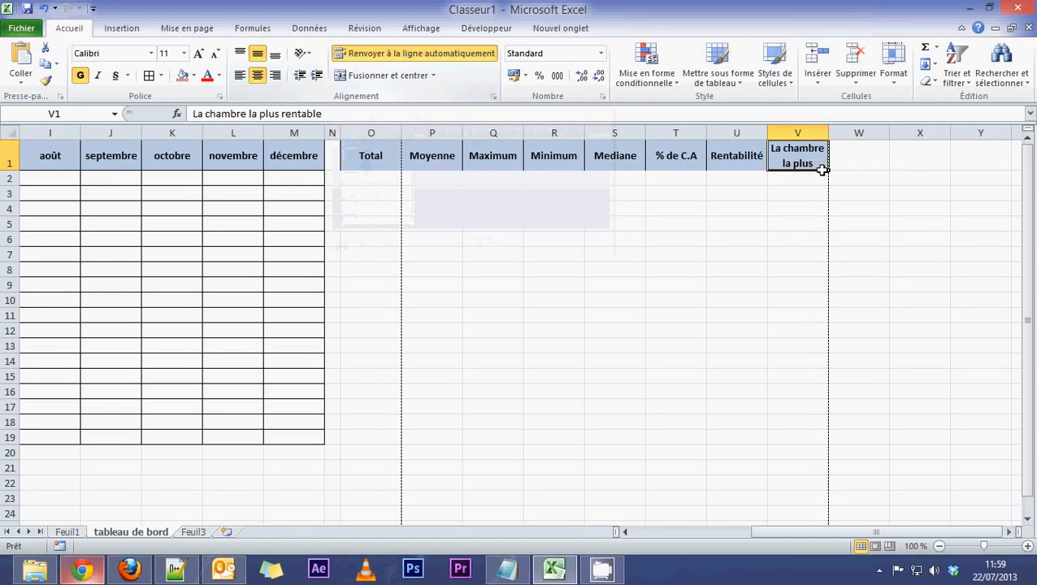
double_click(11, 170)
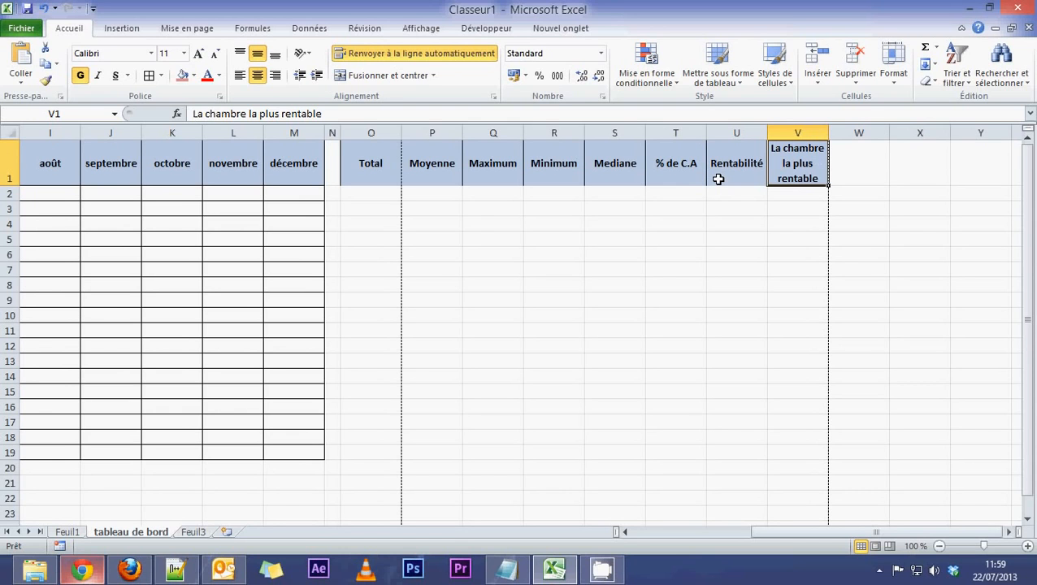
Enter the header "La chambre la moins rentable" in W1.
click(856, 178)
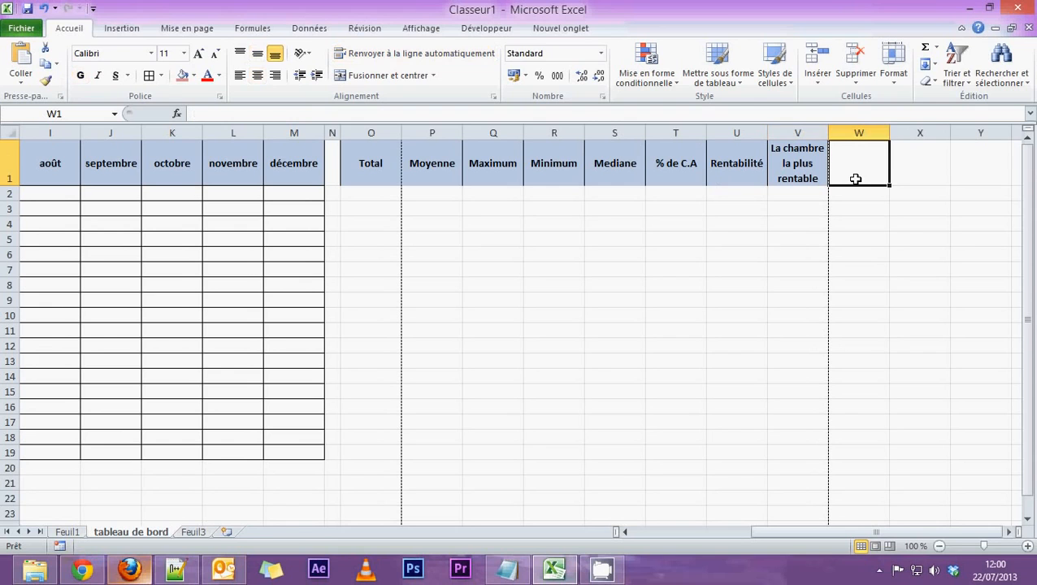
text(La )
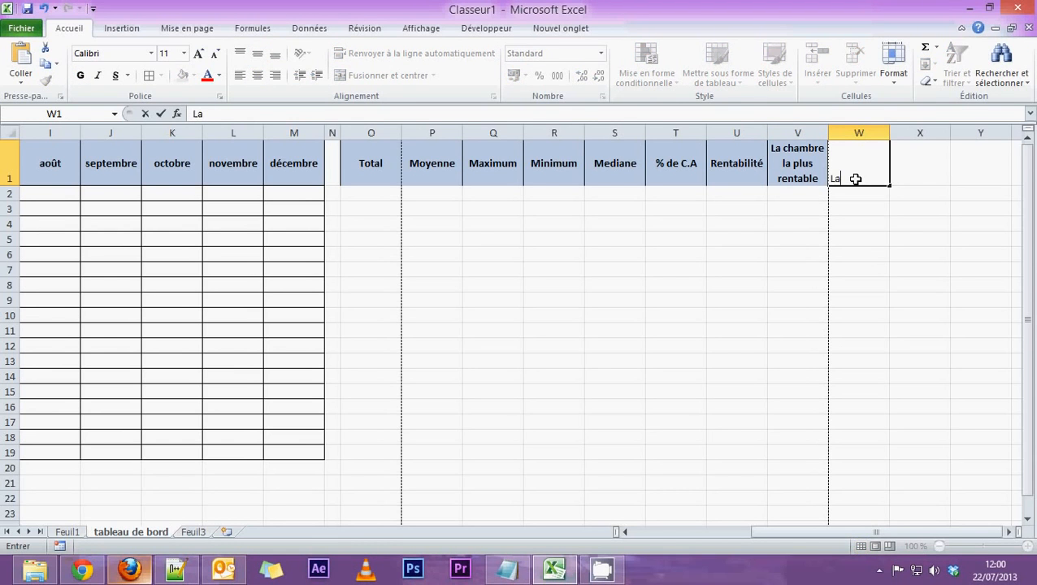
text(chambre la)
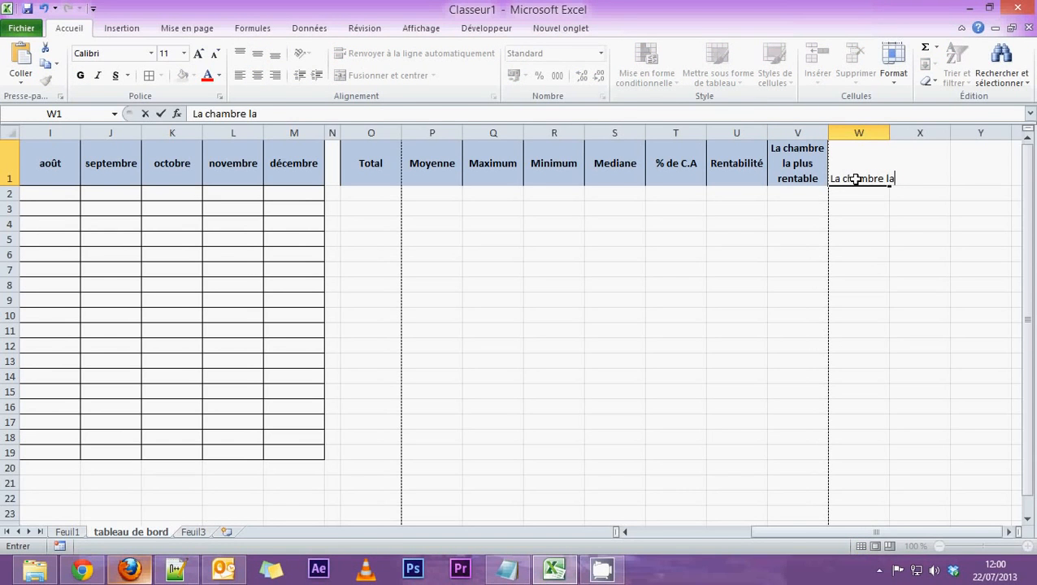
text( moins ren)
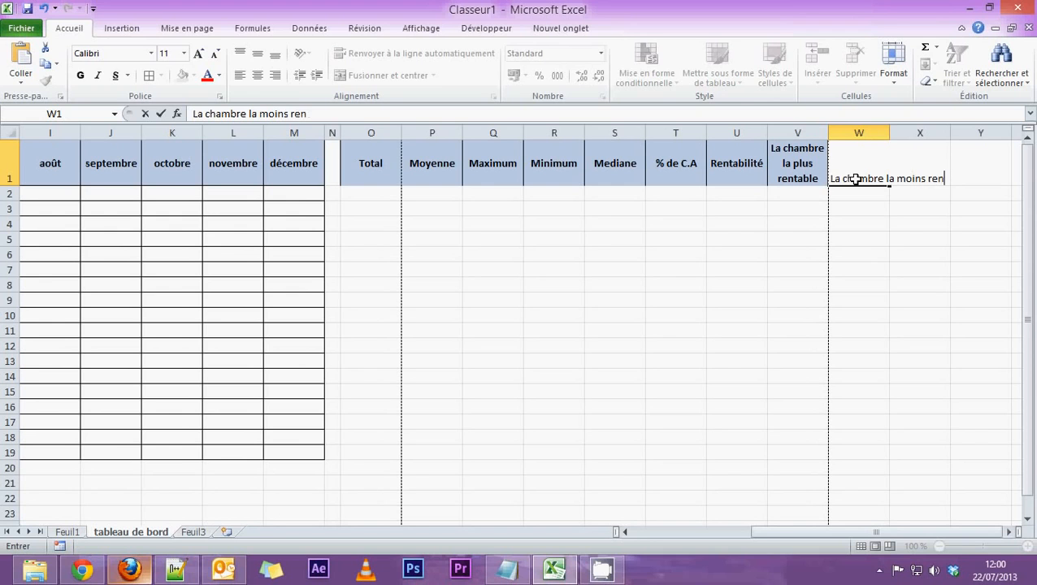
text(table)
key(Return)
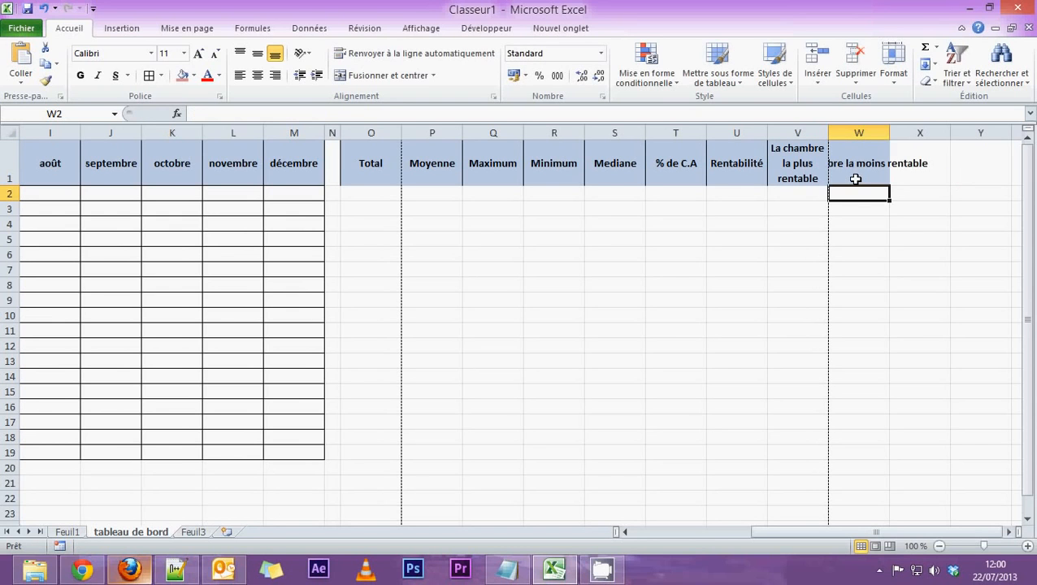
Wrap the header text in W1 and apply all borders to the summary block O1:W19.
click(855, 179)
click(351, 57)
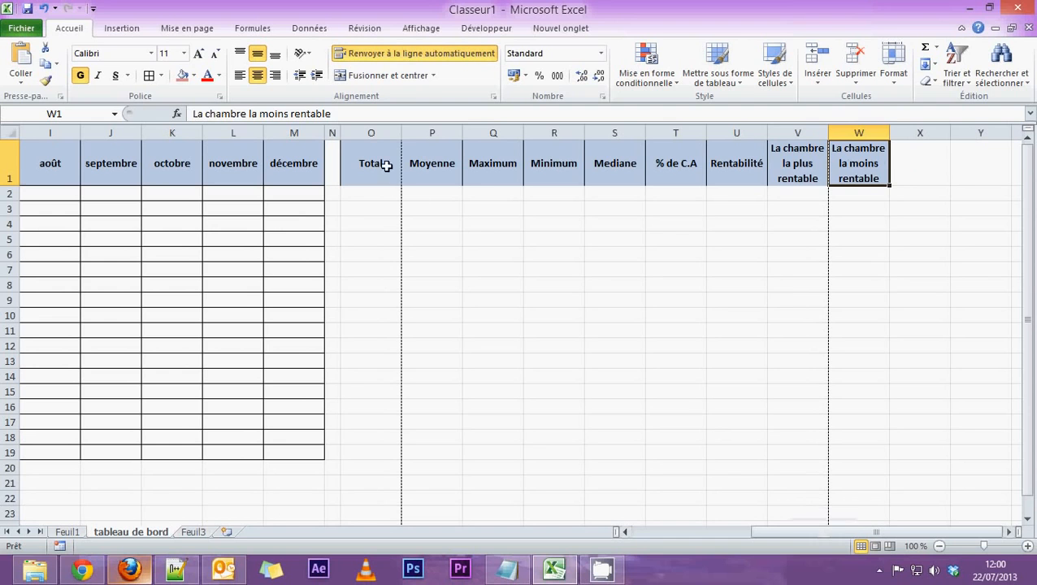
drag(382, 164, 862, 460)
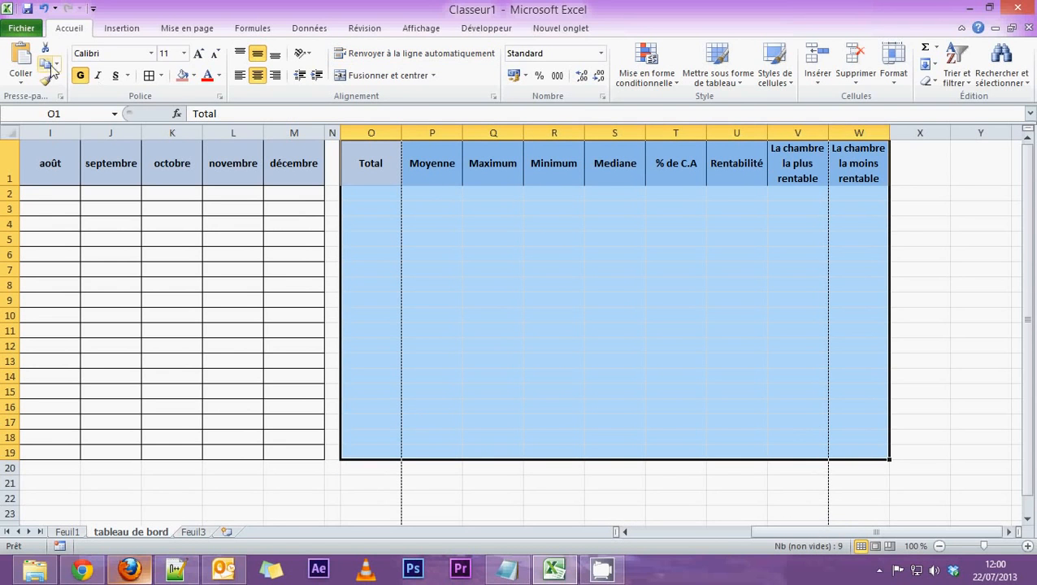
click(149, 74)
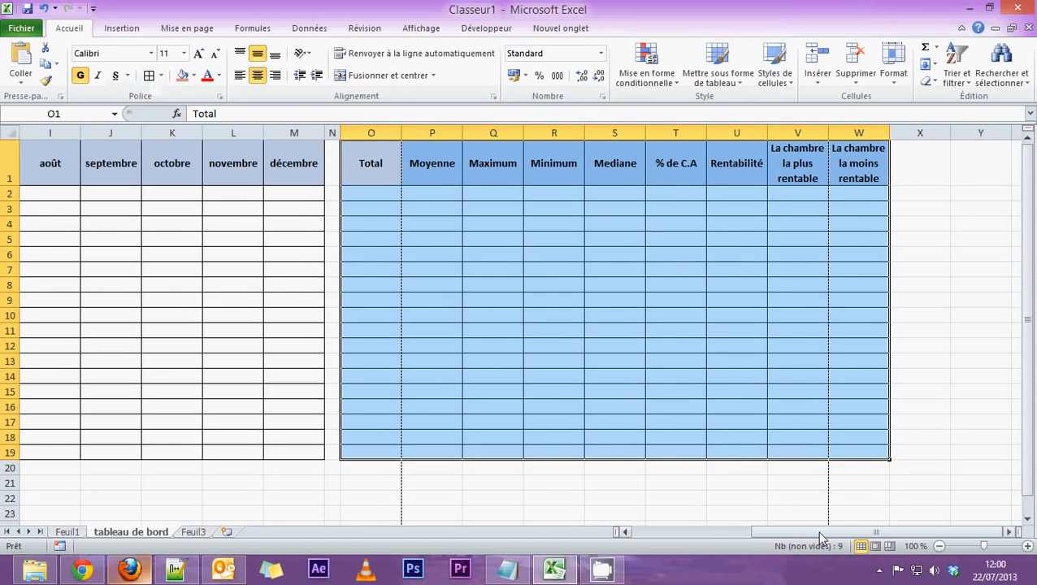
Enter the row labels "Total" in A21 and "Moyenne" in A22, leaving row 20 empty below the rooms.
drag(819, 536, 570, 536)
scroll(20, 400, down, 1)
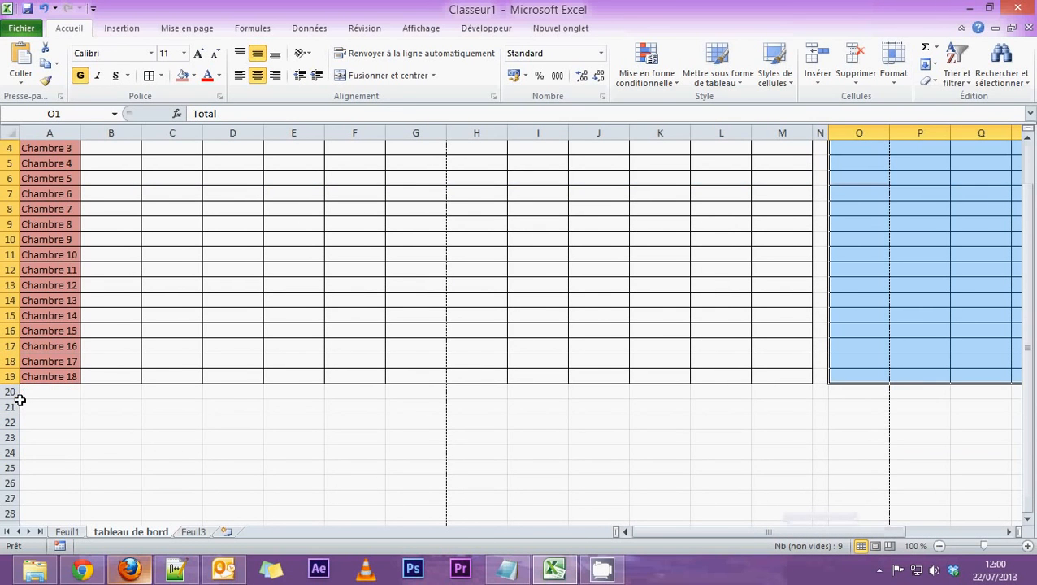
click(29, 404)
scroll(82, 427, up, 1)
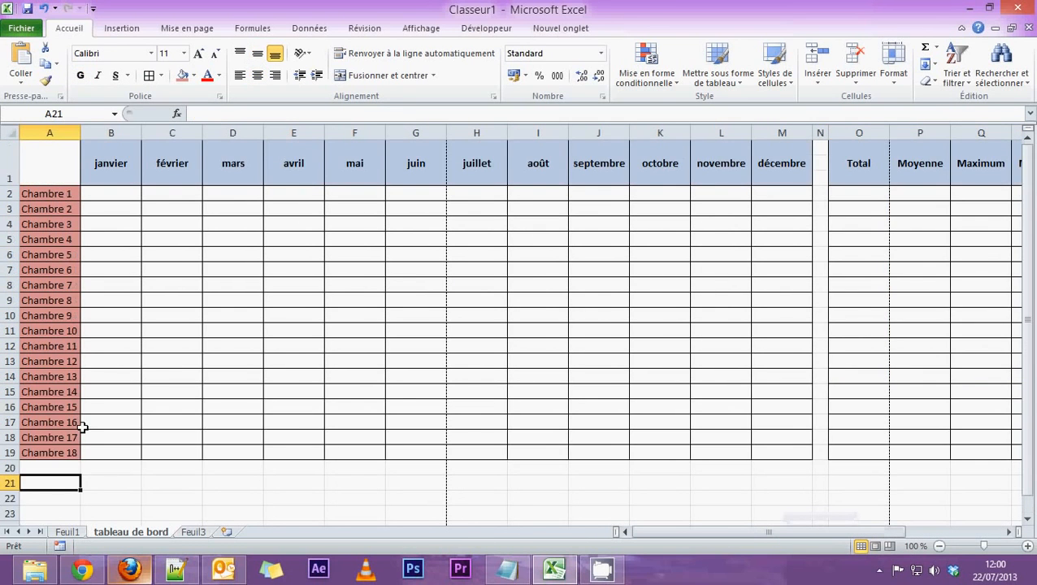
scroll(94, 313, down, 2)
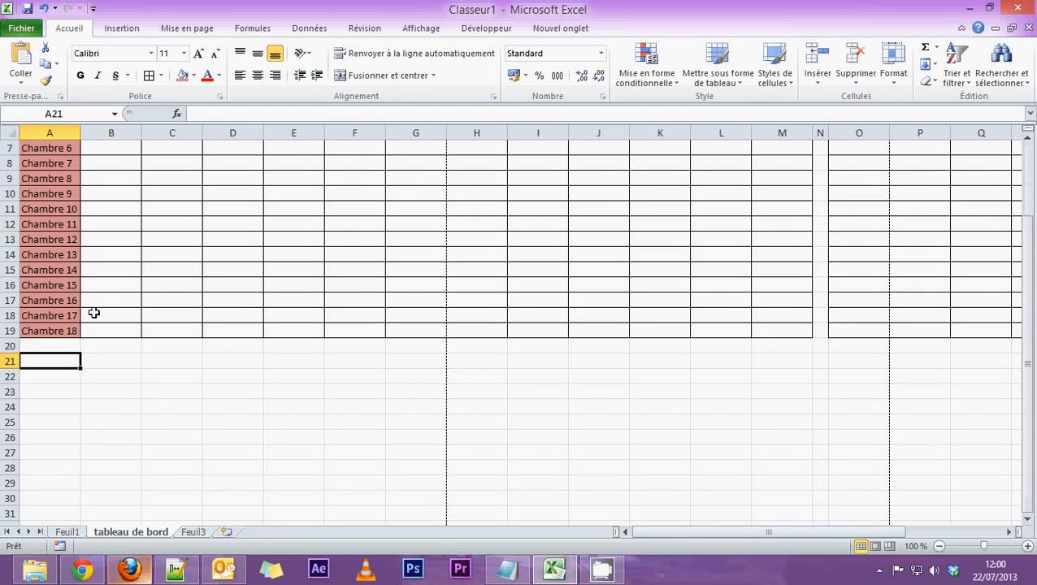
text(Total)
key(Return)
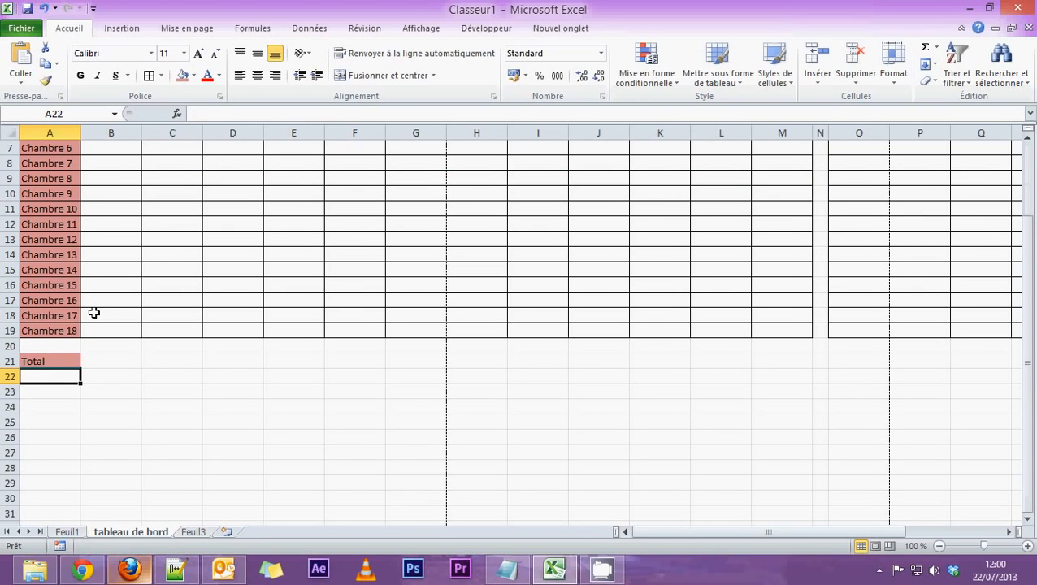
text(Moyenne)
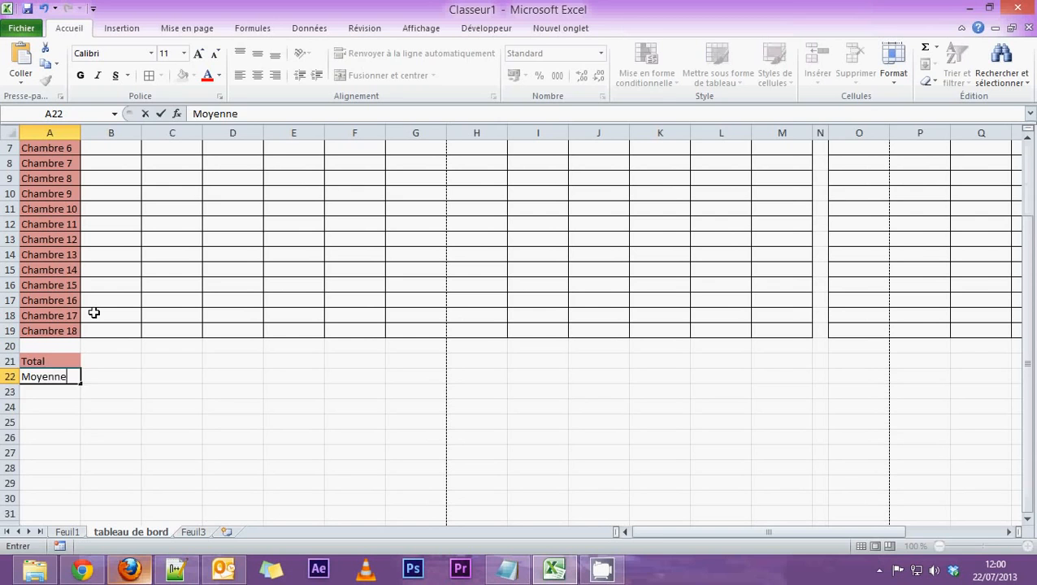
key(Return)
Enter the row labels "Mediane" in A23, "Maximum" in A24 and "Minimum" in A25.
text(Mediane)
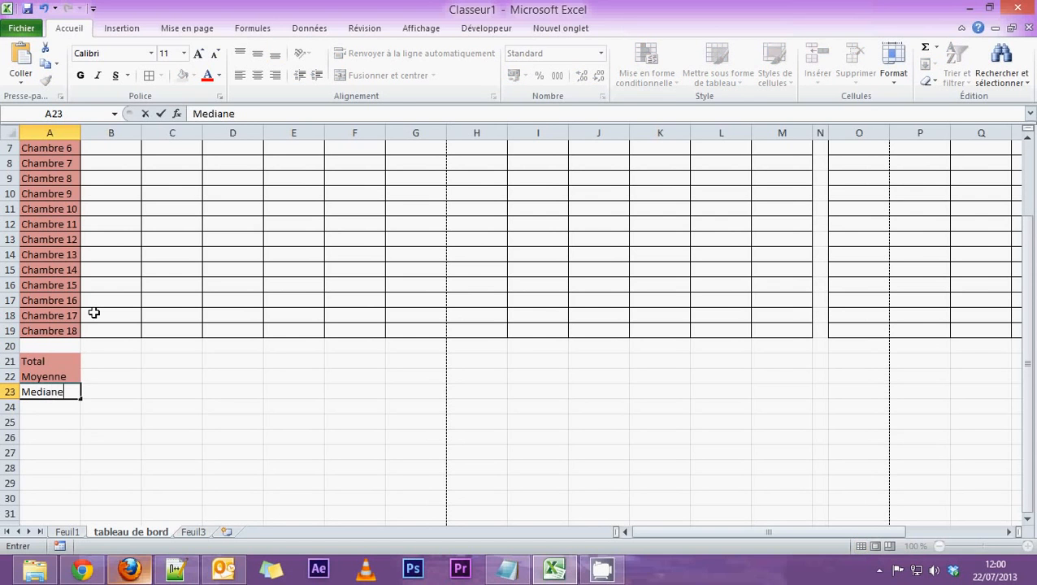
key(Return)
text(Maxi)
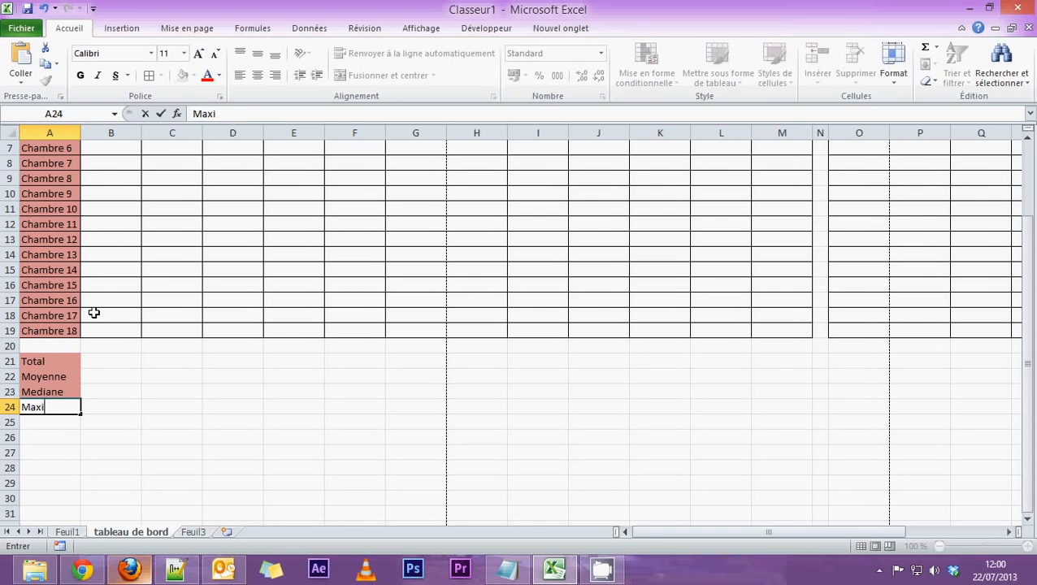
text(mum)
key(Return)
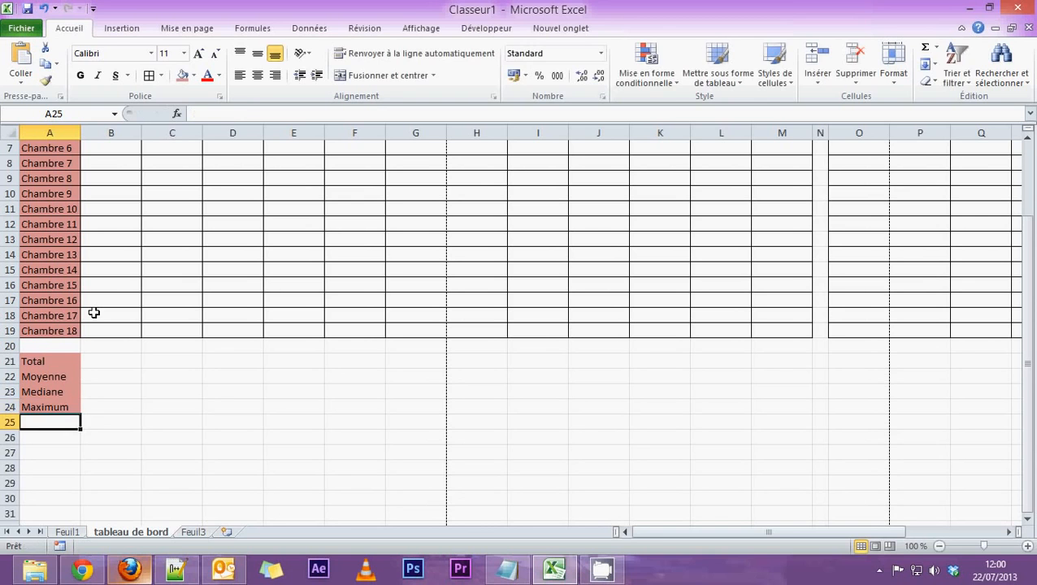
text(Minimum)
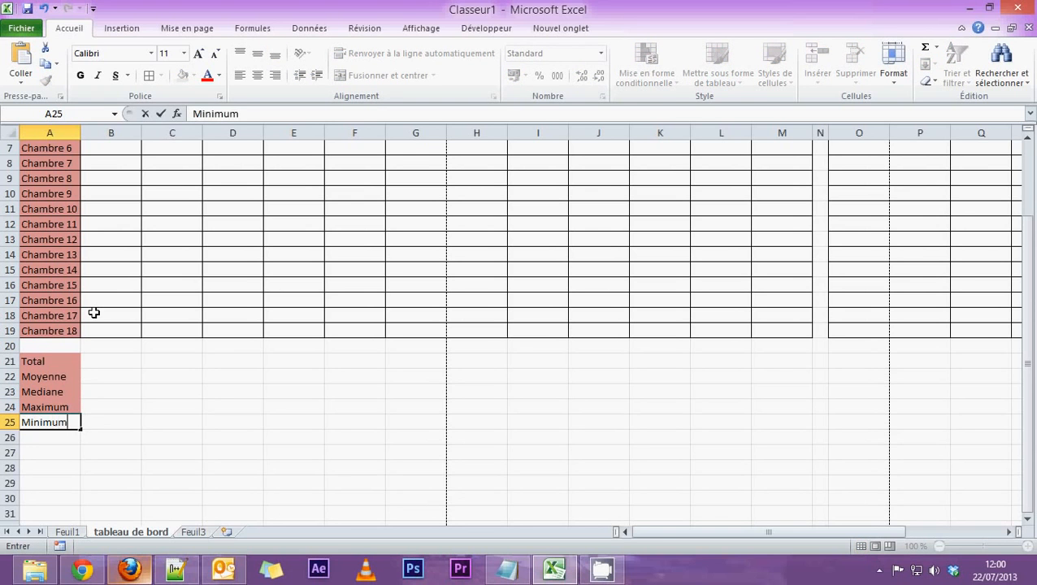
key(Return)
Enter the row labels "% du C.A" in A26 and "Variation" in A27.
text(%)
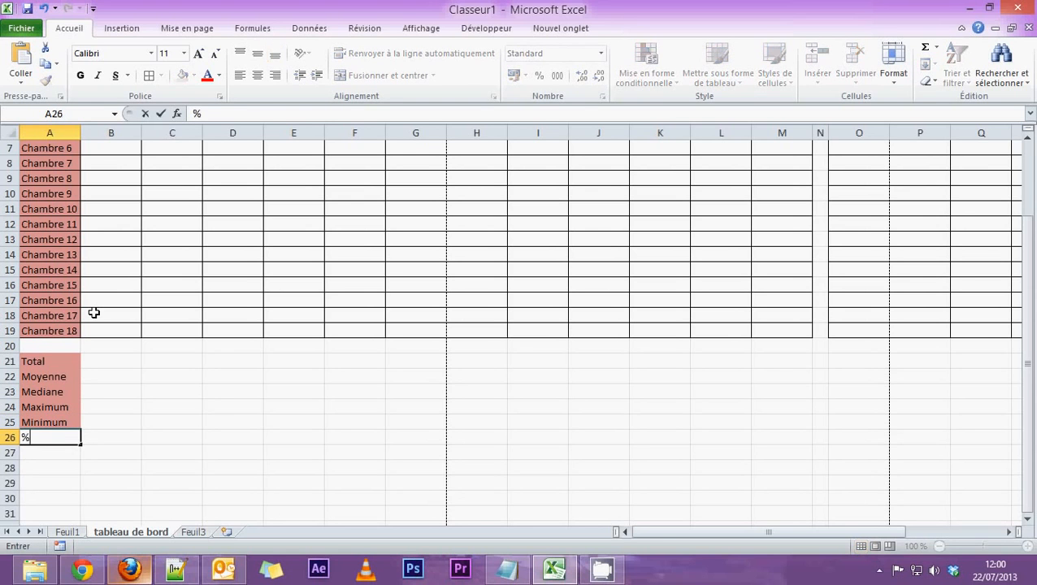
text( du C.A)
key(Return)
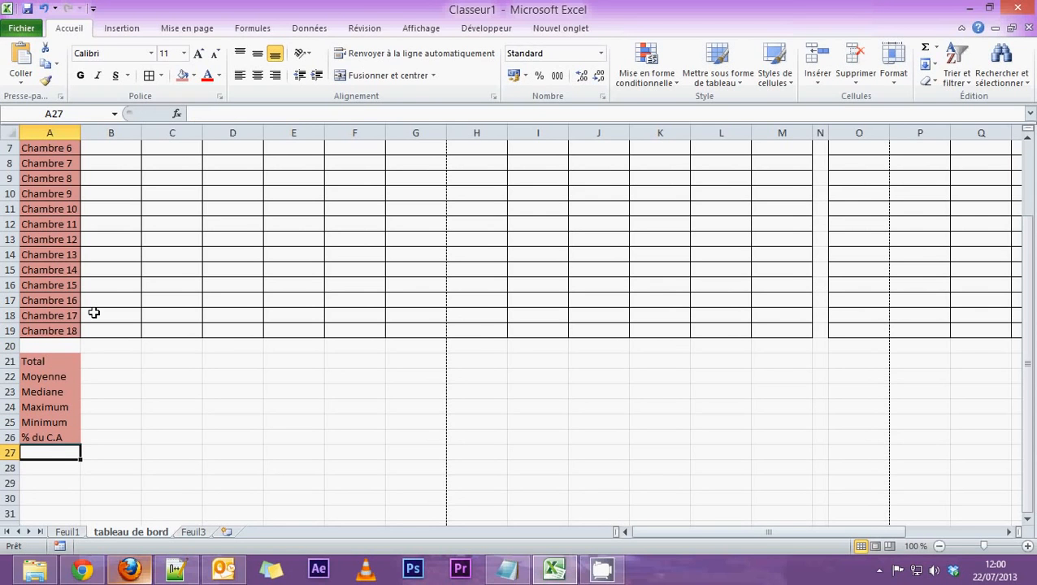
text(Variat)
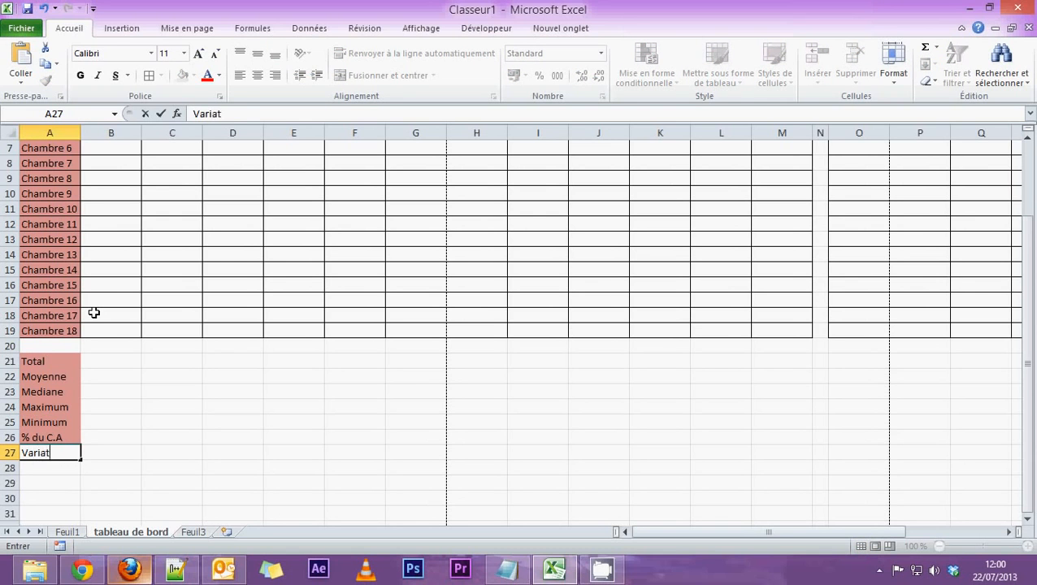
text(ion)
key(Return)
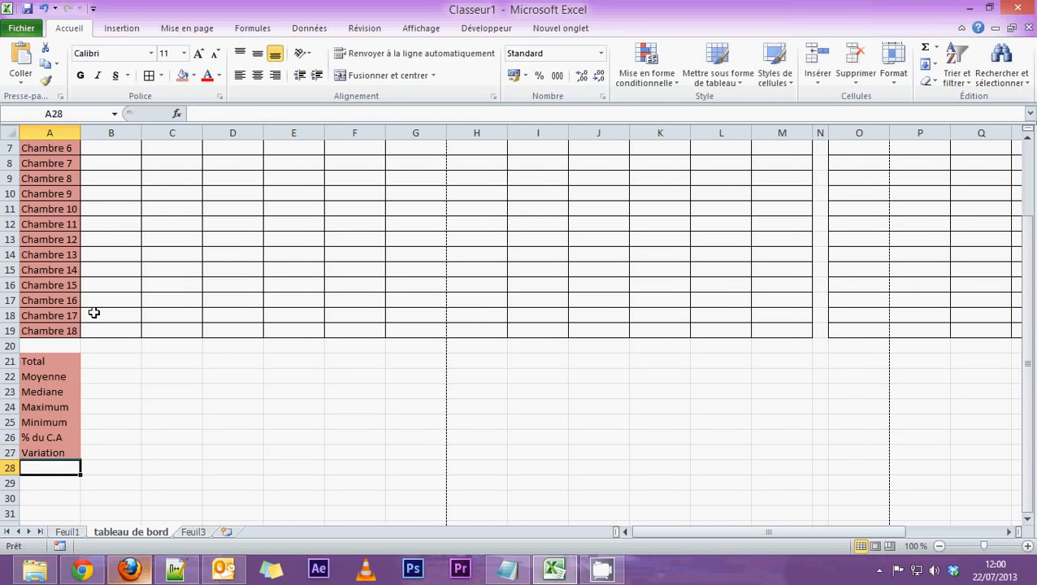
Apply all borders to the monthly summary rows A21:M27.
key(Up)
key(Up)
key(Up)
key(Up)
key(Up)
key(Up)
key(Up)
key(shift+Down)
key(shift+Down)
key(shift+Down)
key(shift+Down)
key(shift+Down)
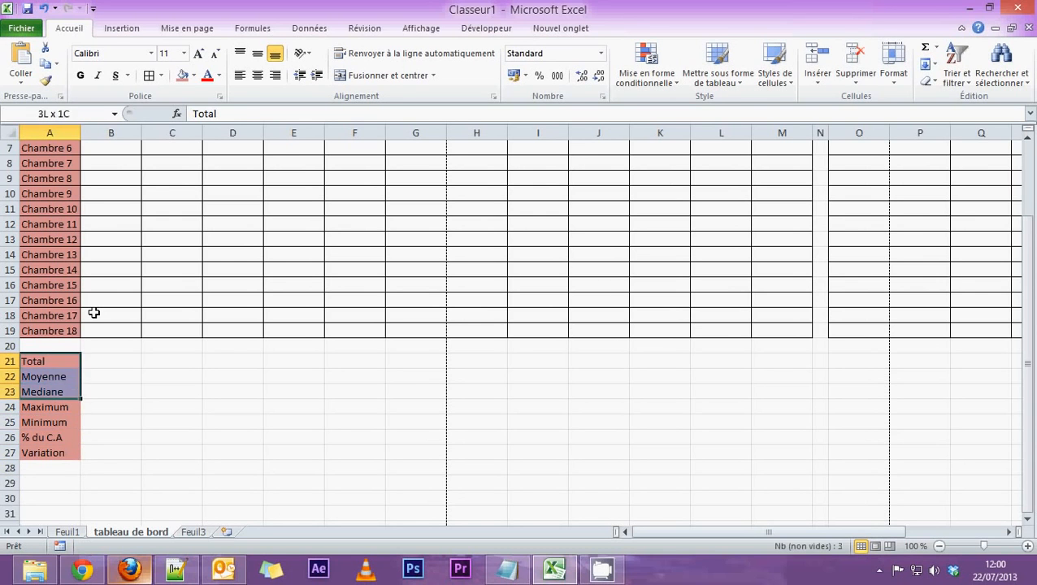
key(shift+Down)
key(shift+Right)
key(shift+Right)
key(shift+Right)
key(shift+Right)
key(shift+Right)
key(shift+Right)
key(shift+Right)
key(shift+Right)
key(shift+Right)
key(shift+Right)
key(shift+Right)
key(shift+Right)
key(shift+Right)
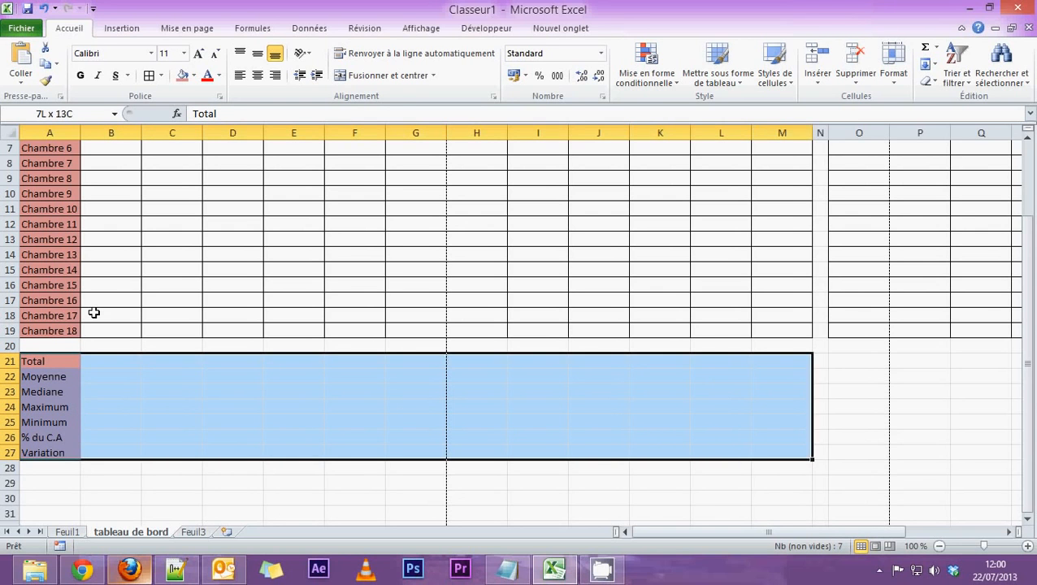
key(shift+Left)
click(150, 76)
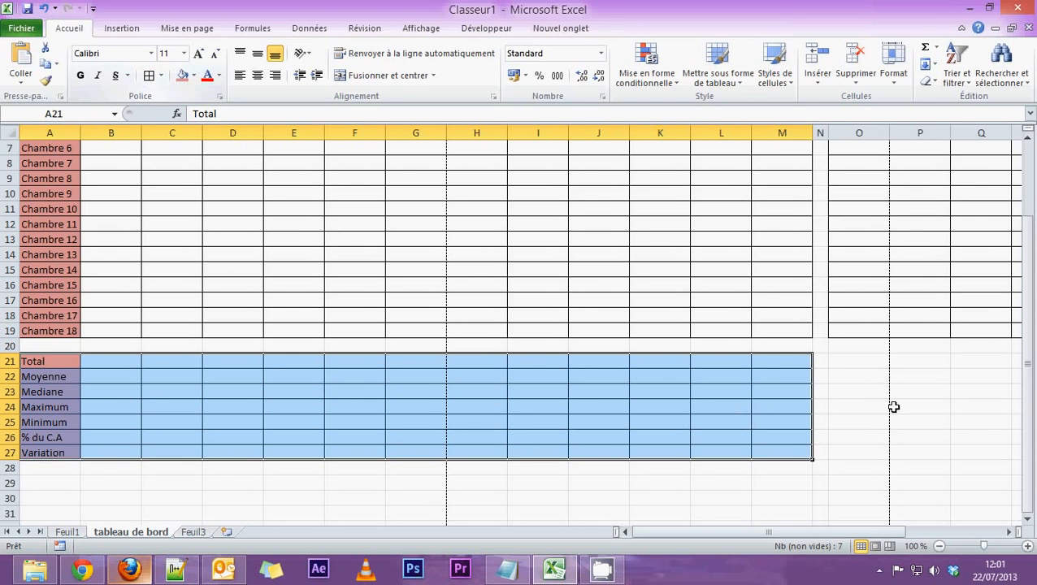
Merge and centre cells P21:U21 below the summary columns.
drag(881, 532, 993, 537)
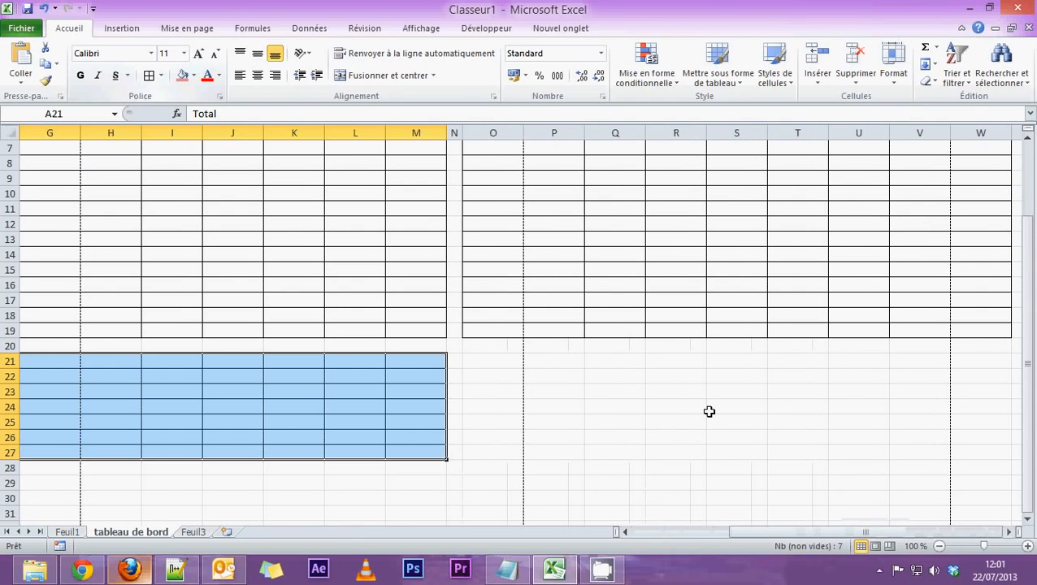
drag(555, 361, 848, 367)
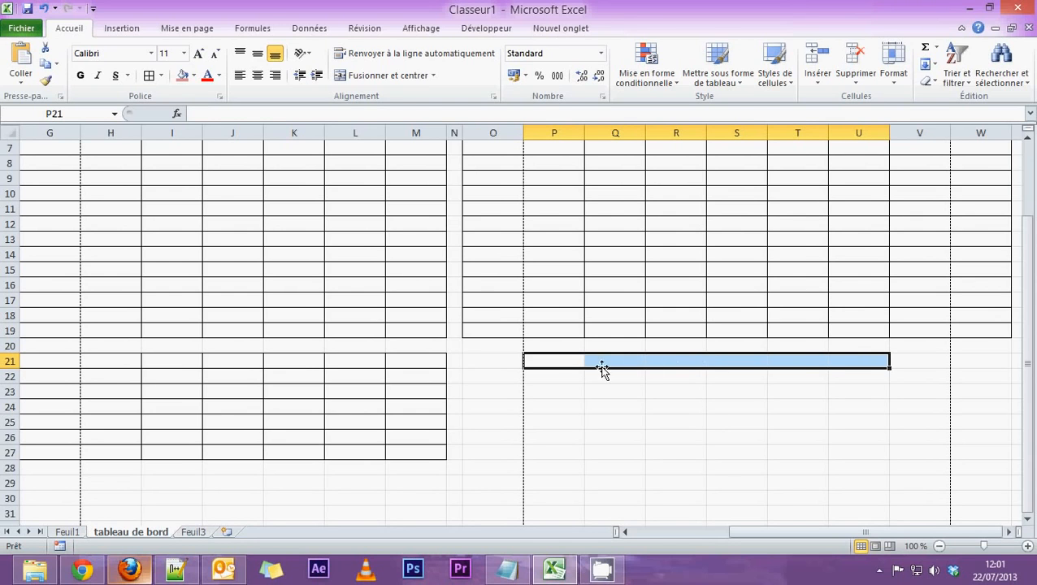
click(552, 361)
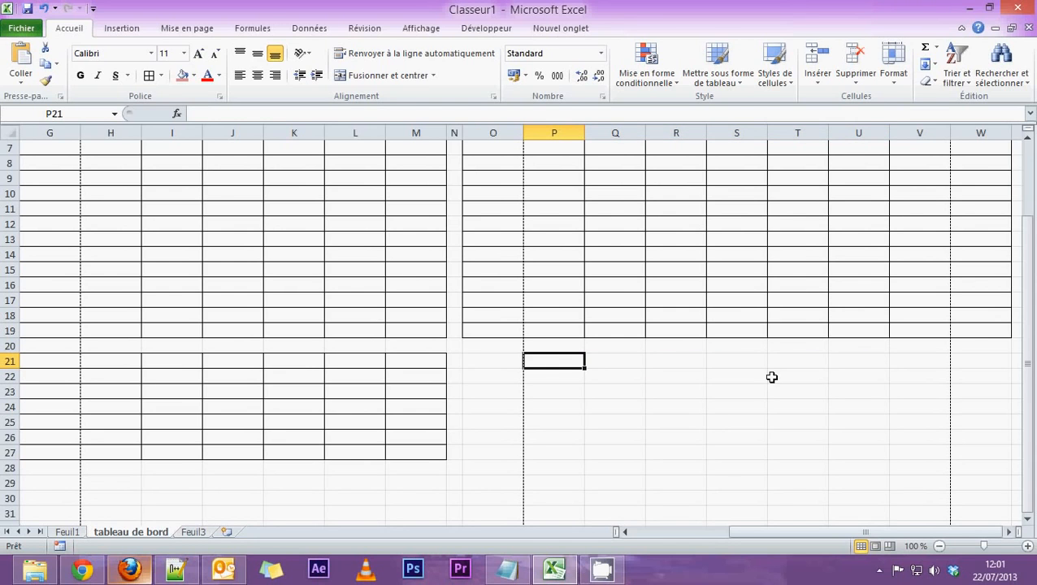
shift+click(871, 365)
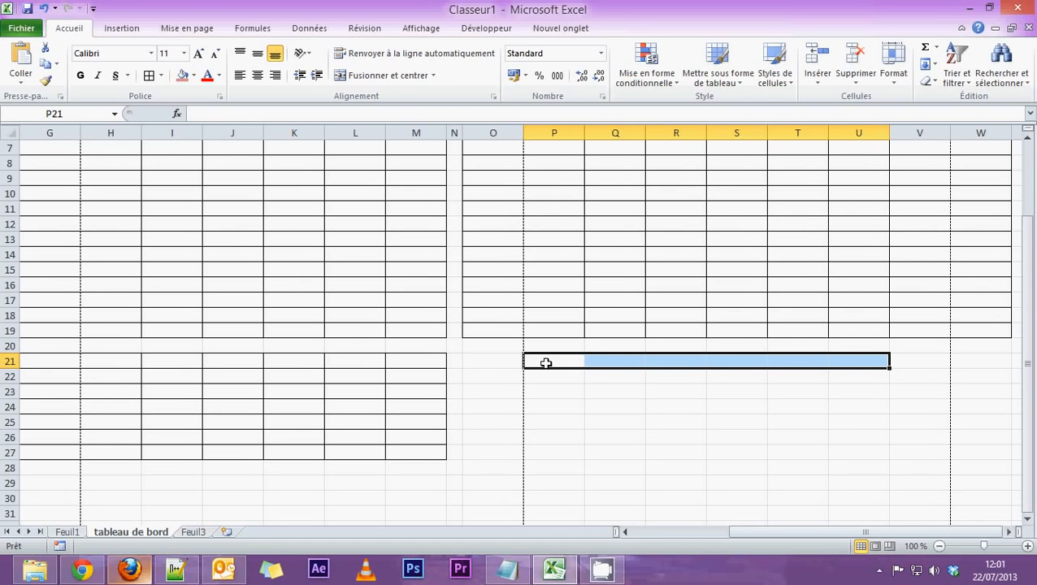
click(352, 78)
click(598, 394)
click(588, 362)
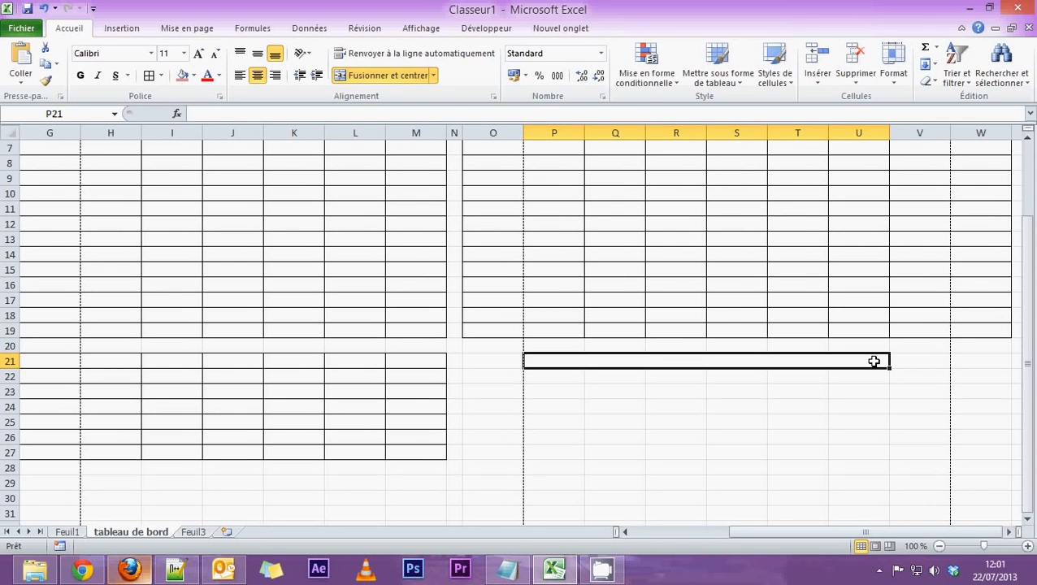
Enter the title "Récapitulatif" in the merged cell P21.
text(Réca)
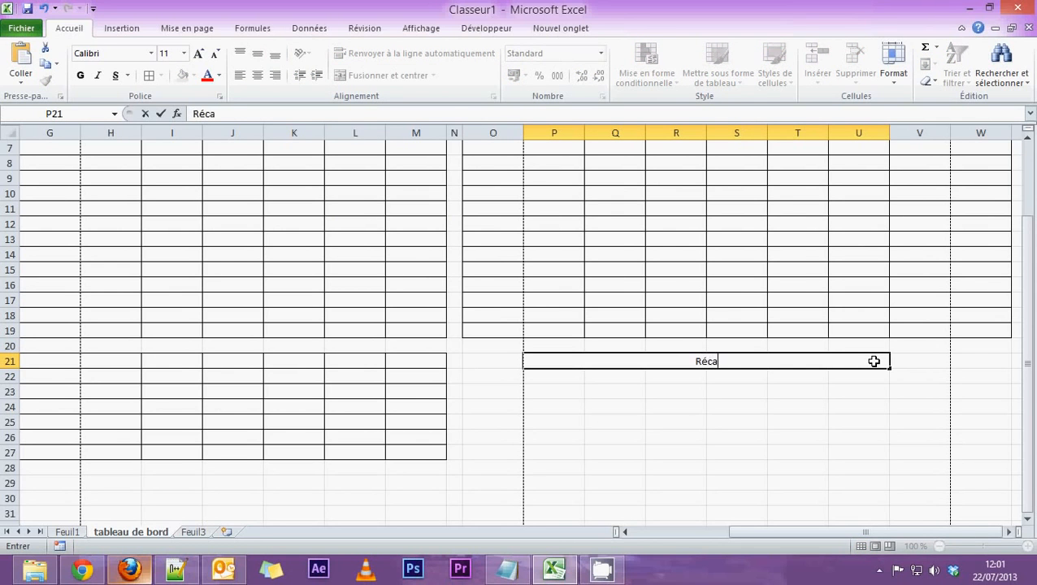
text(pitulatif)
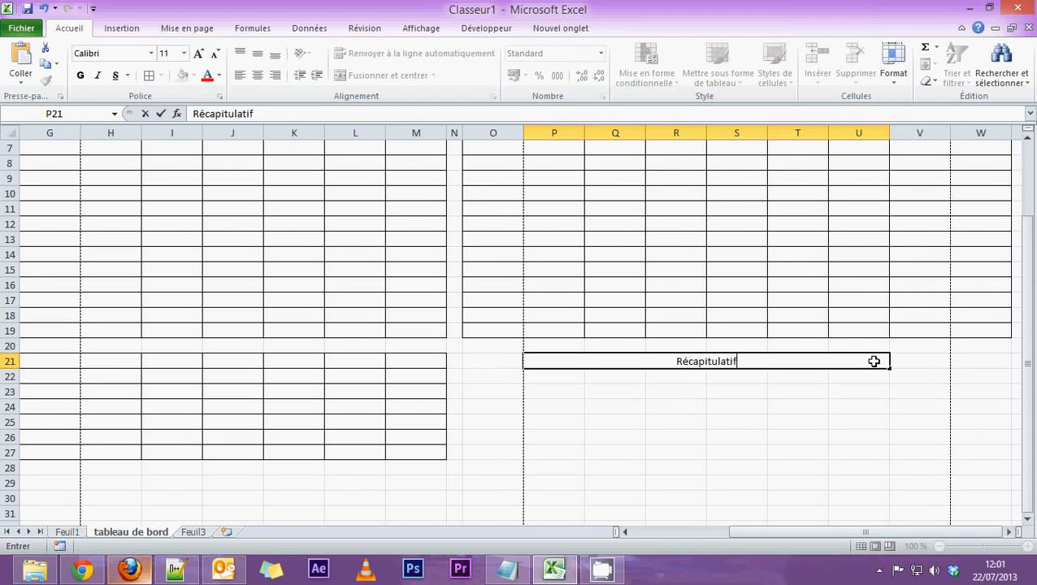
key(Return)
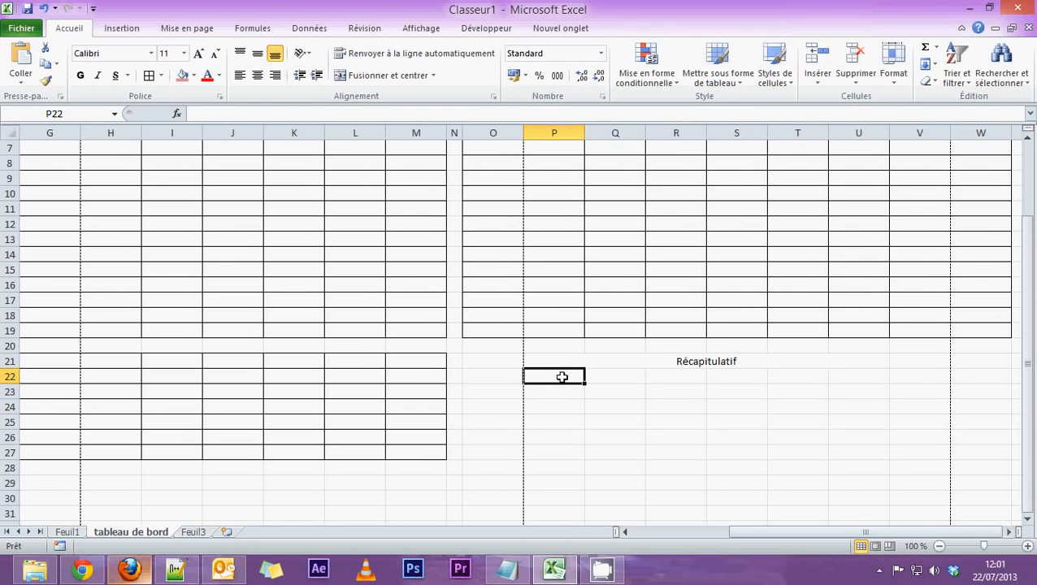
Merge and centre P22:R22 under the Récapitulatif title, and extend the merge to S22:U22.
drag(560, 374, 670, 375)
click(760, 375)
drag(760, 375, 861, 375)
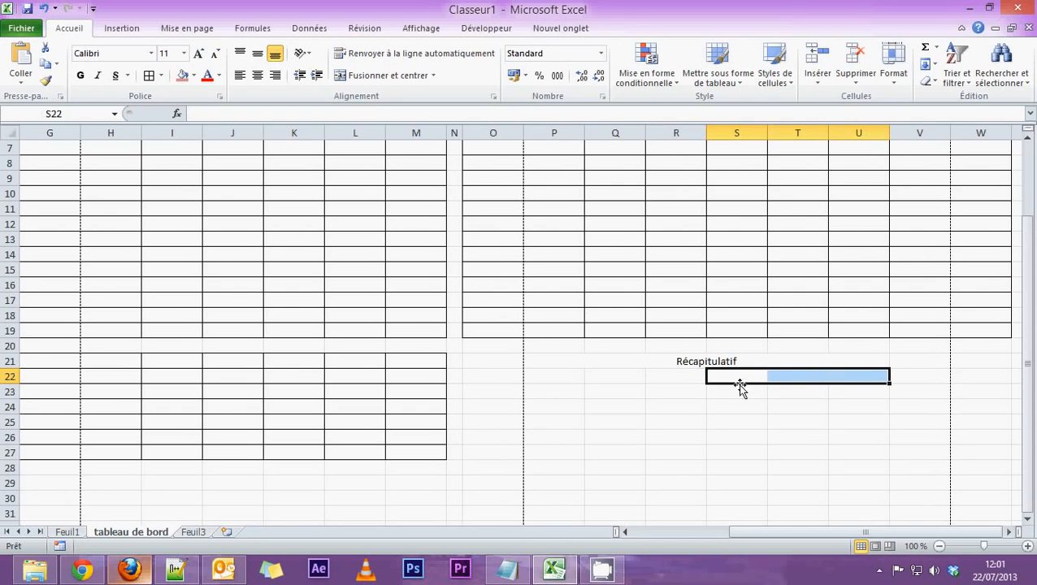
drag(560, 378, 669, 378)
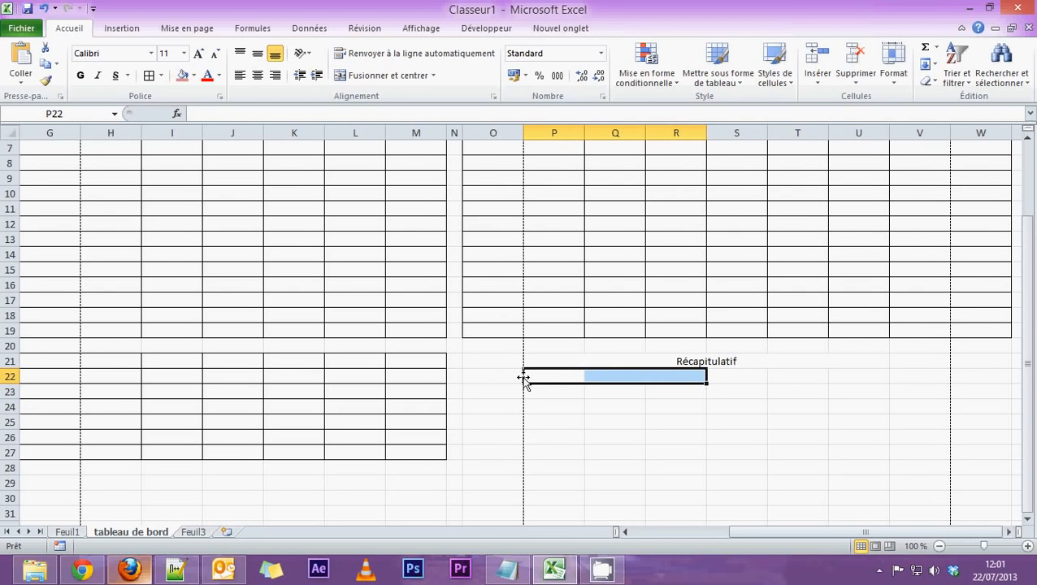
drag(545, 377, 667, 376)
click(338, 78)
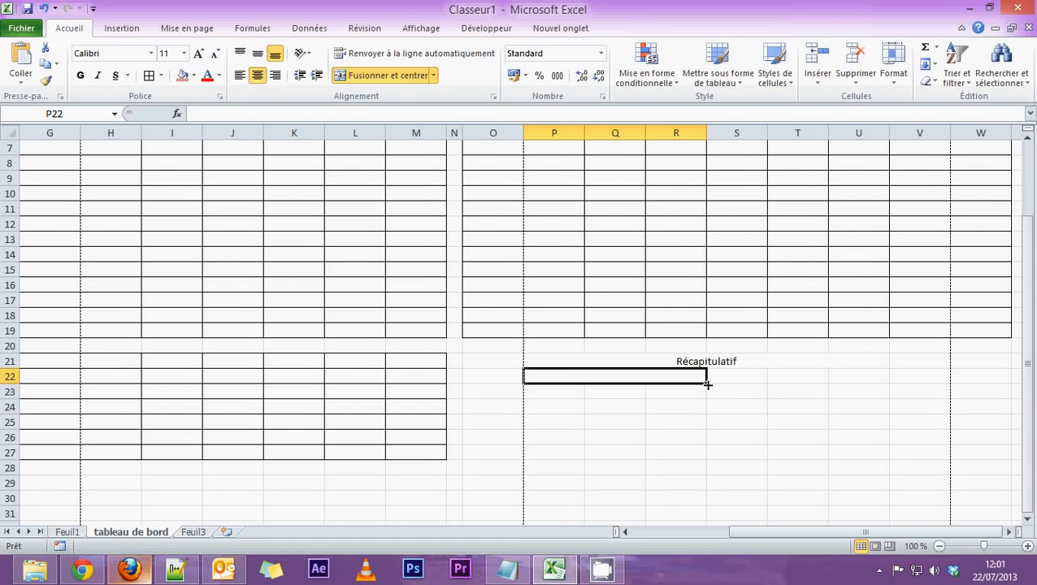
drag(708, 385, 778, 384)
click(657, 378)
click(720, 378)
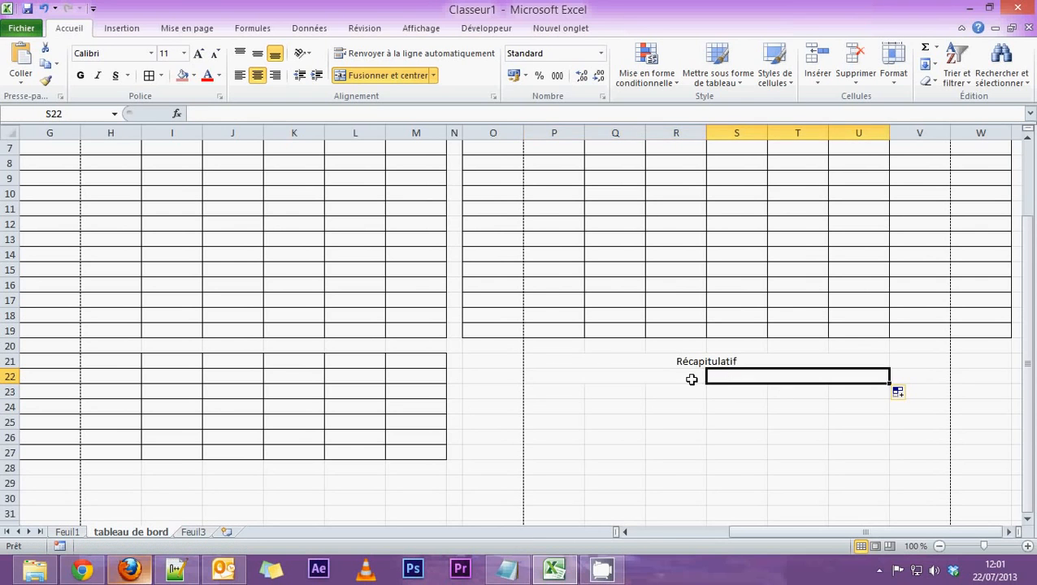
Apply all borders to the Récapitulatif title and the two merged cells beneath it, P21:U22.
click(689, 377)
click(712, 377)
click(683, 377)
click(737, 379)
drag(737, 380, 652, 363)
click(153, 77)
click(729, 422)
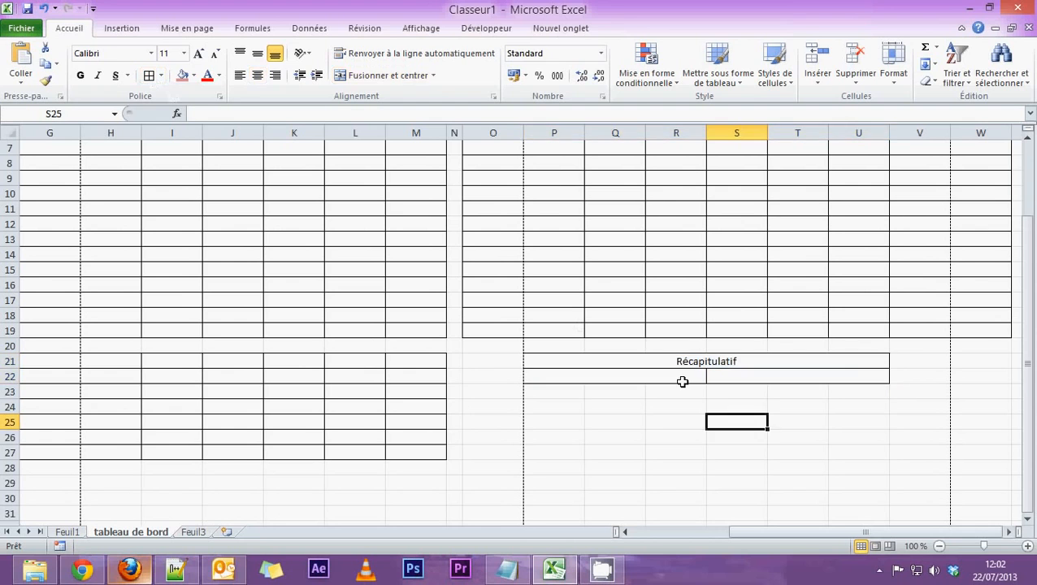
Fill the two merged cells of row 22 down to row 26, and give the Récapitulatif title the medium red fill.
click(676, 380)
click(772, 378)
click(662, 373)
drag(760, 380, 660, 377)
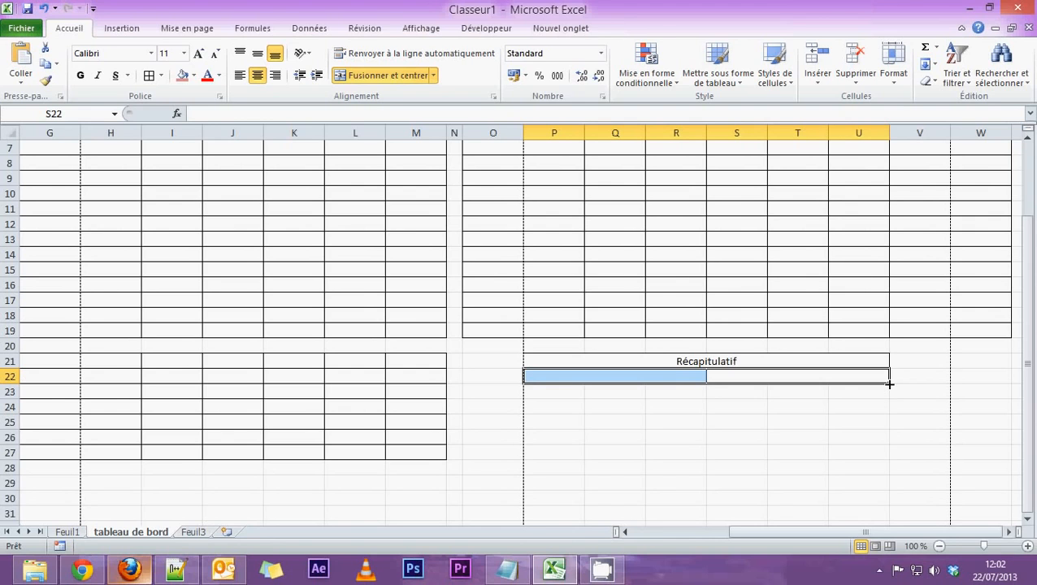
drag(888, 383, 887, 443)
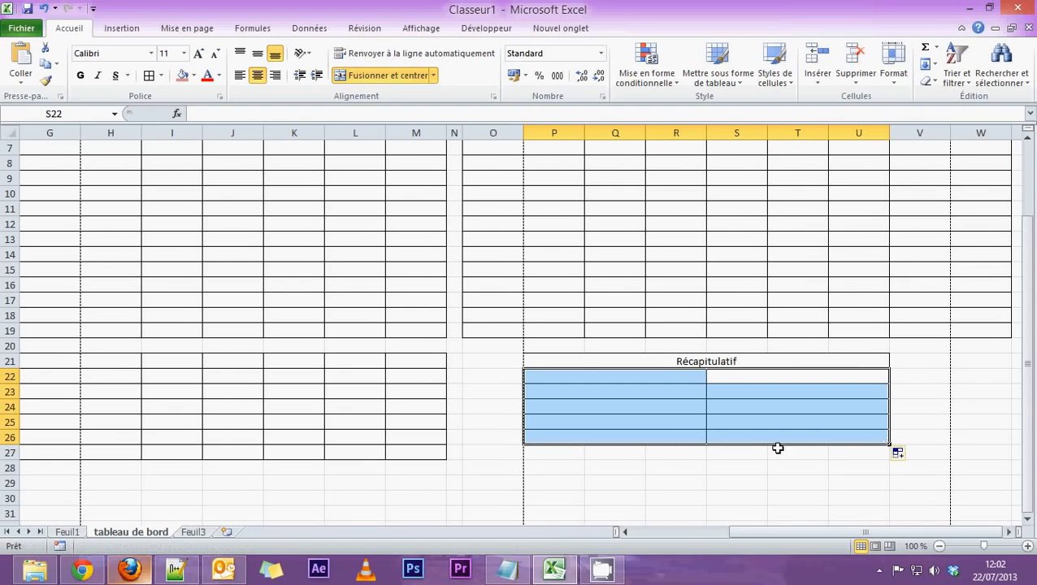
click(661, 361)
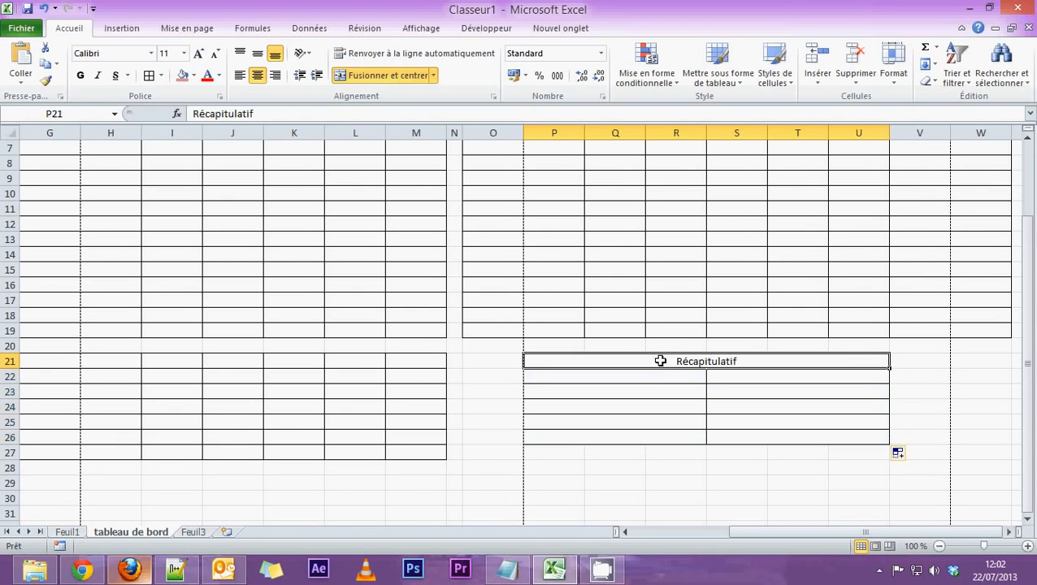
click(182, 76)
Enter the labels "Total C.A" in P22 and "Moyenne / chambre" in P23.
click(612, 381)
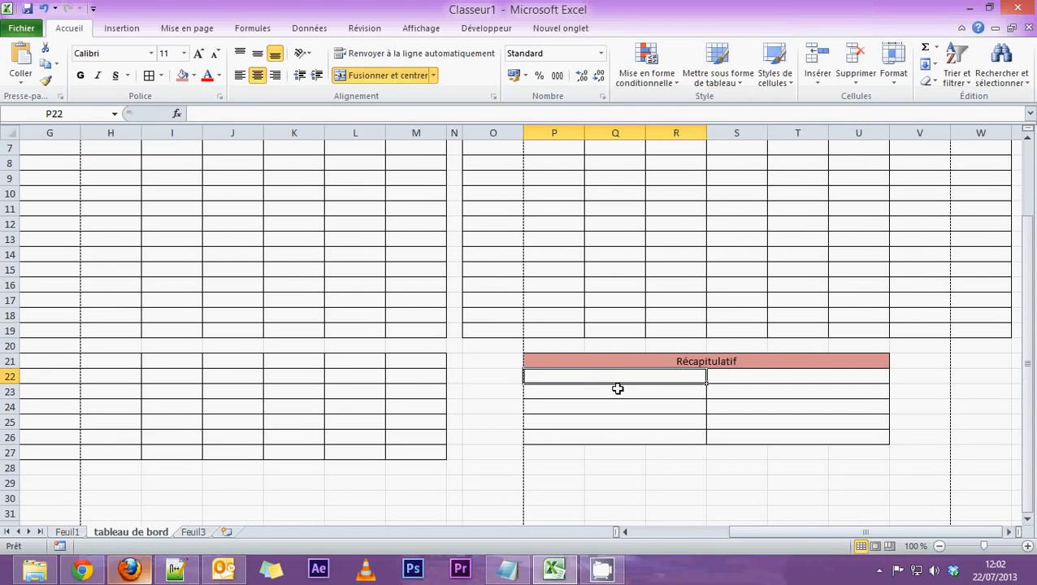
text(Tot)
key(BackSpace)
text(otal)
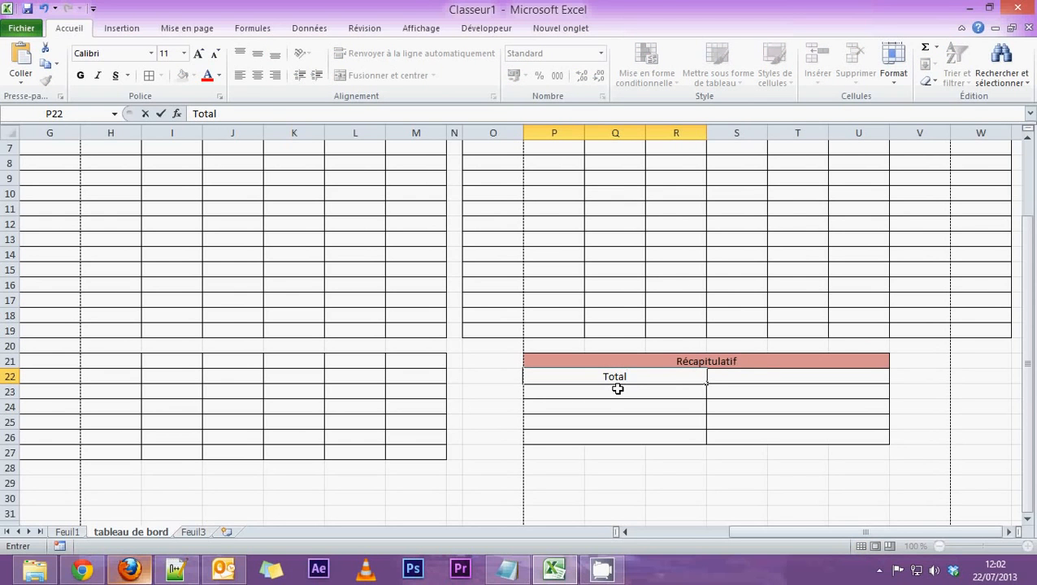
text( C.A)
key(Return)
text(Mop)
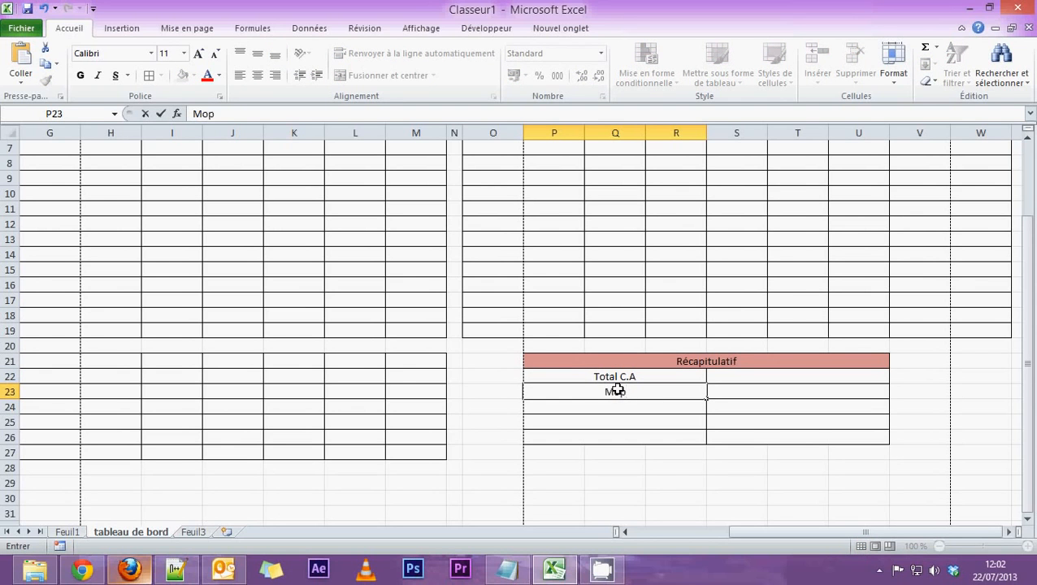
key(BackSpace)
key(BackSpace)
text(oyenne / chambre)
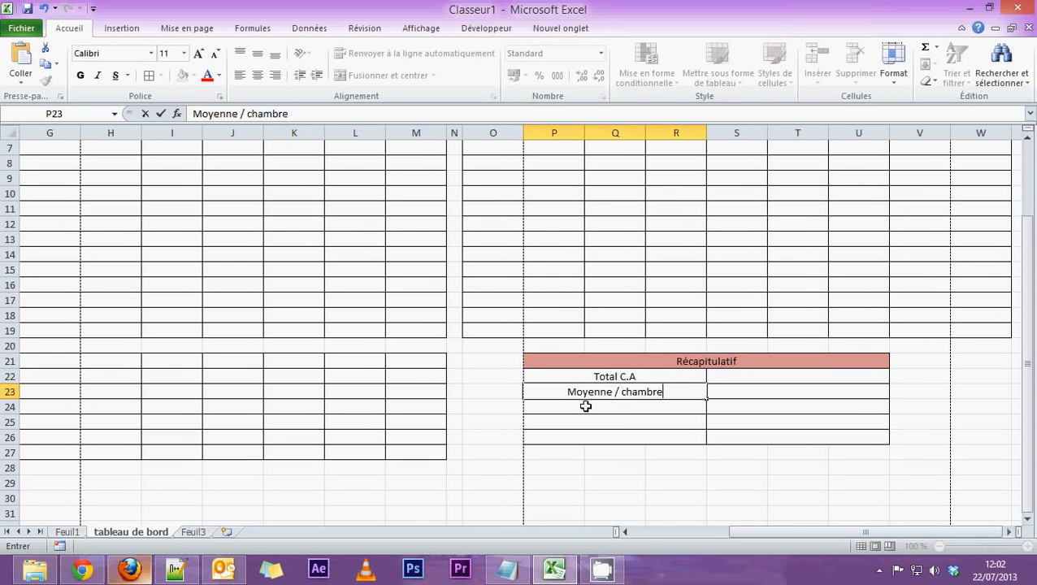
Enter the labels "Mediane / chambre" in P24, "Maximum / chambre" in P25 and "Minimum / chambre" in P26.
click(583, 407)
text(Media)
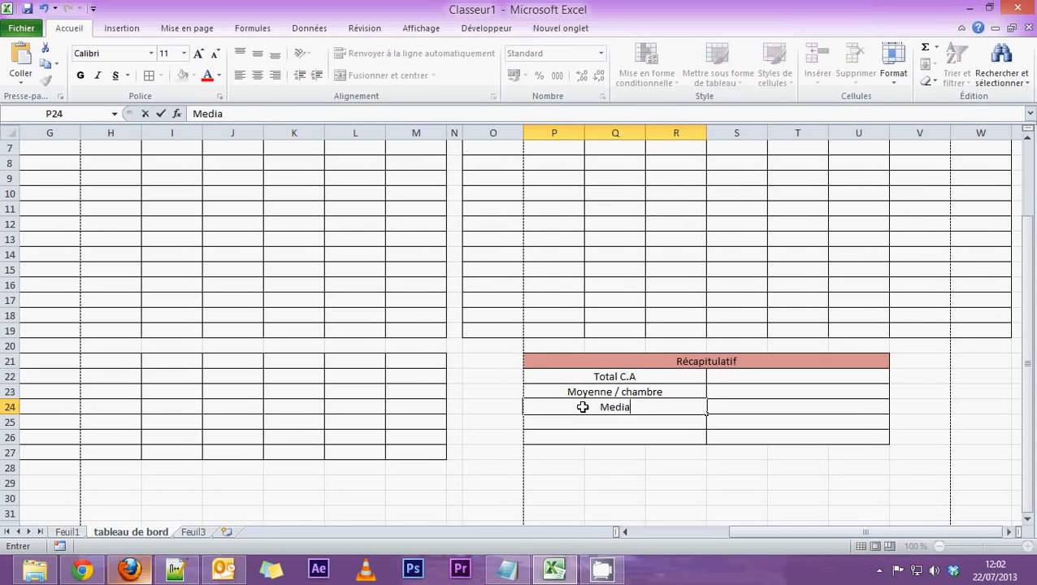
text(ne / chambre)
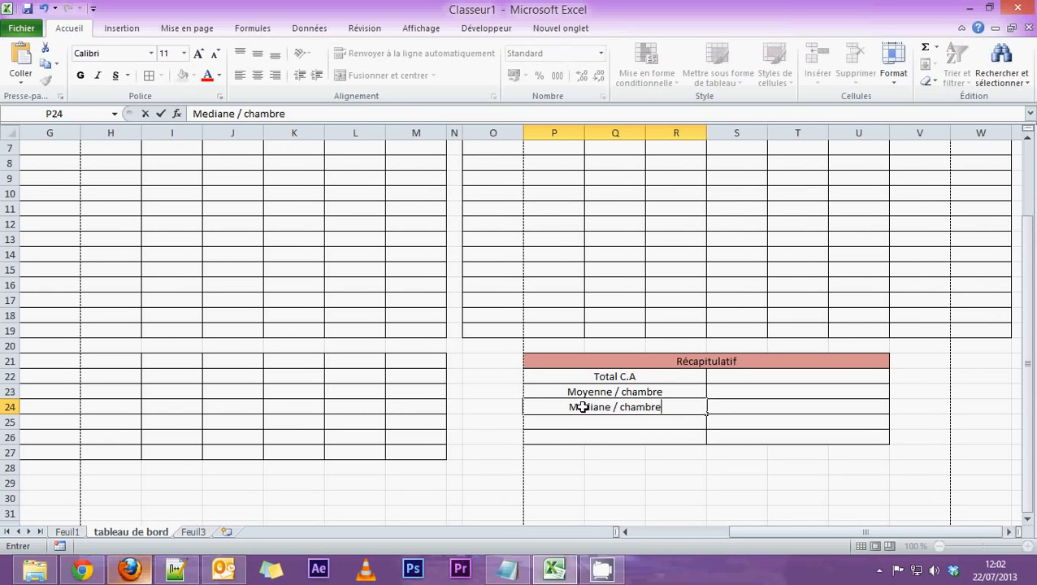
click(566, 421)
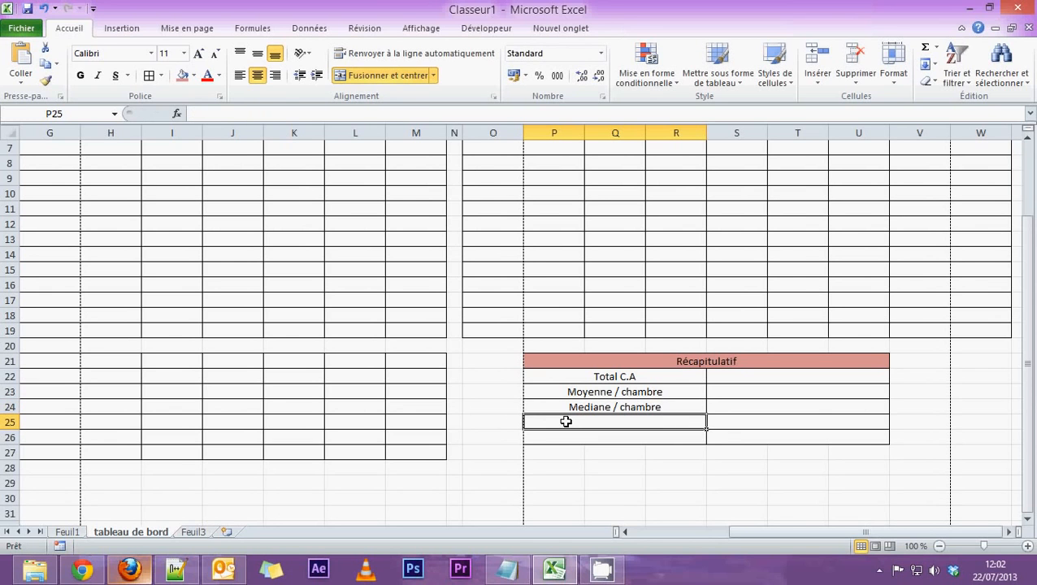
text(Maxi)
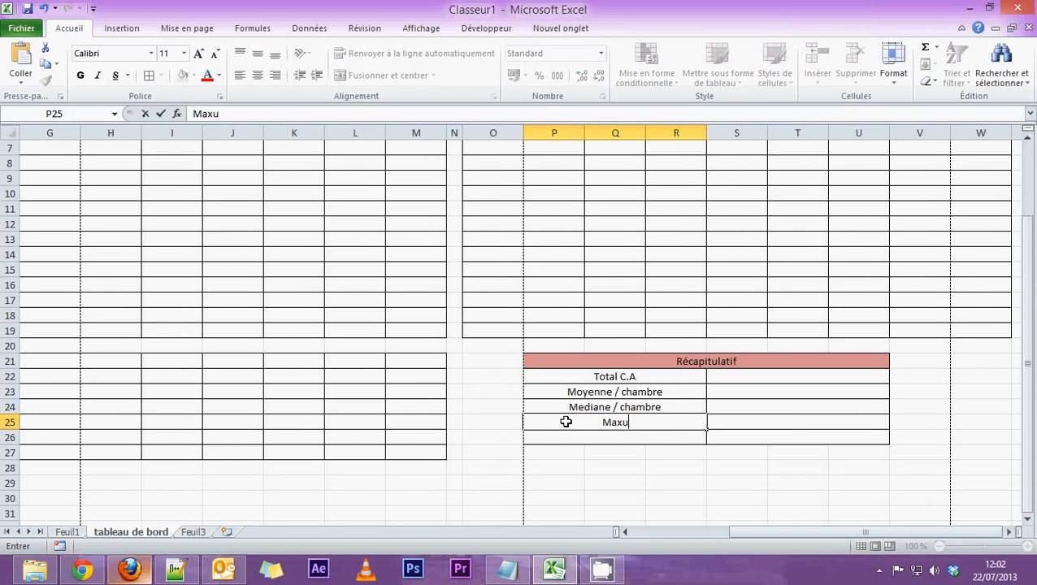
text(mum / chambre)
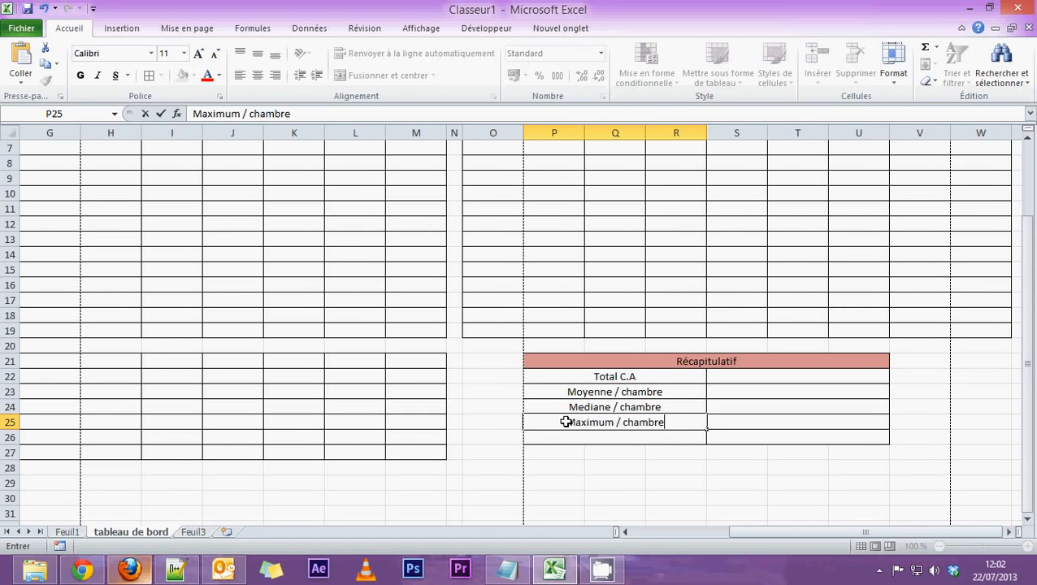
click(581, 440)
text(Min)
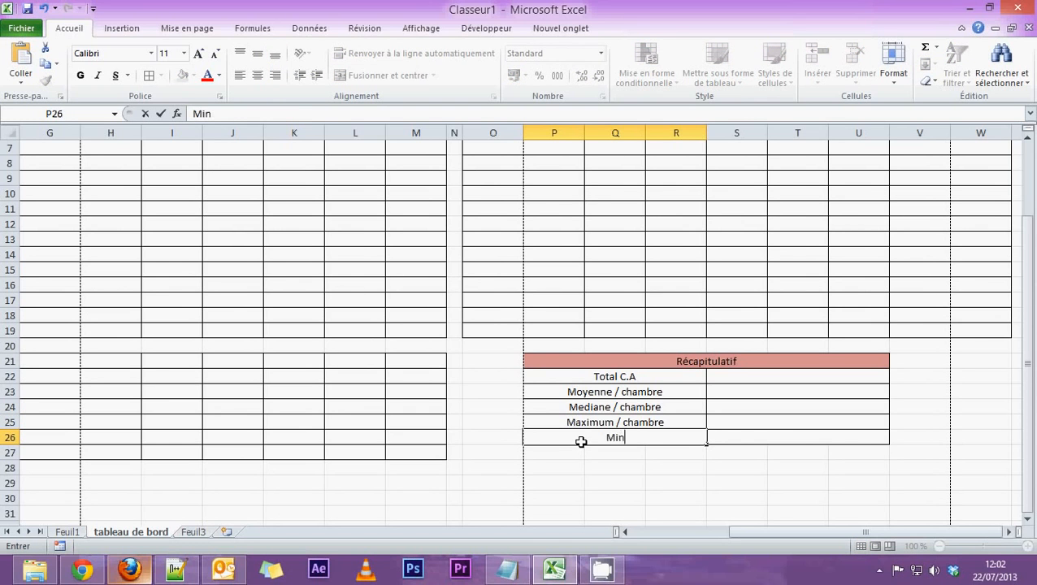
text(imum / chambre)
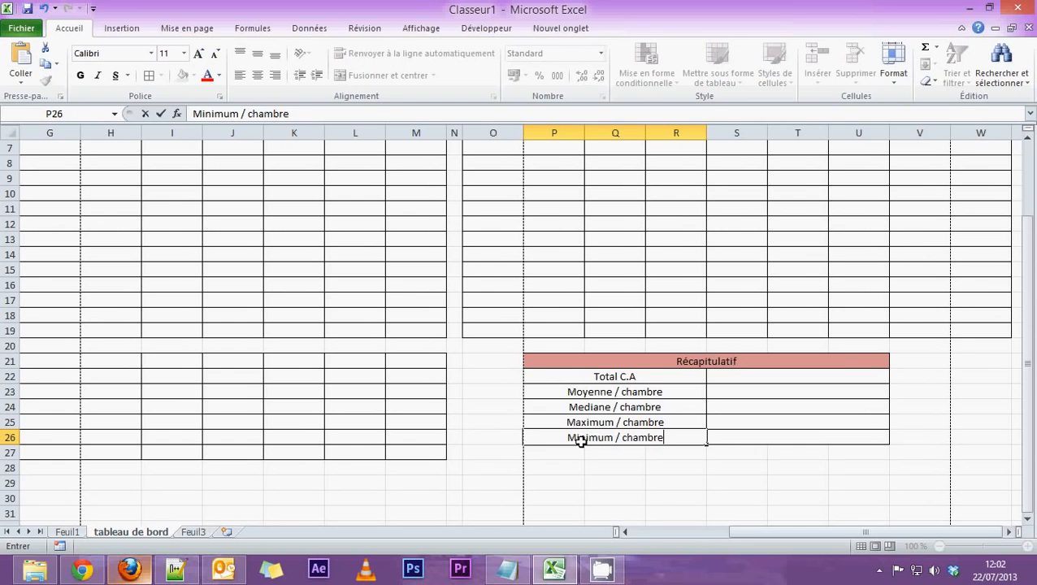
key(Return)
Fill the Récapitulatif label cells P22:P26 with the lightest red theme colour.
drag(595, 376, 595, 439)
click(193, 77)
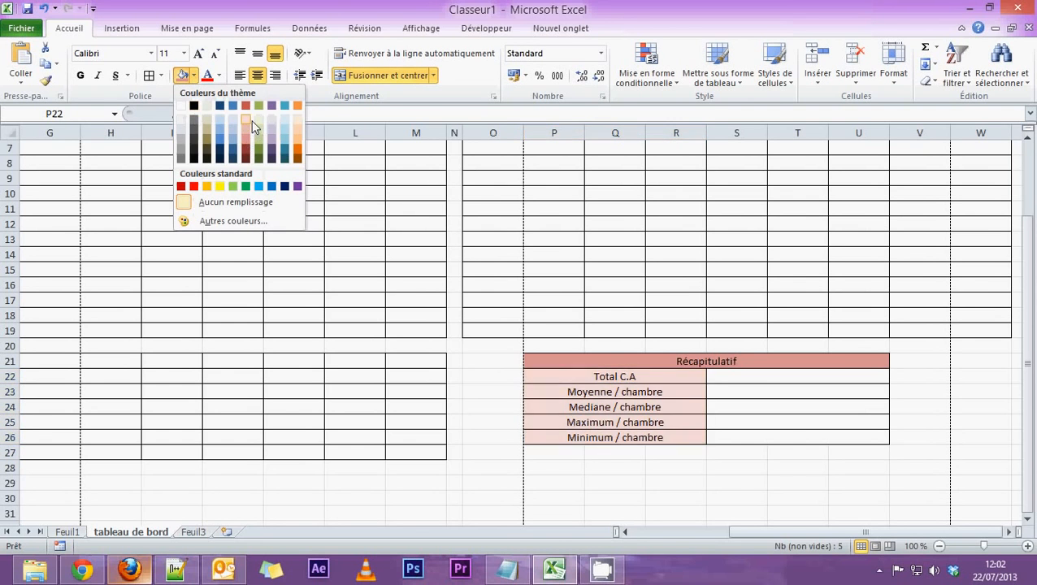
click(251, 123)
click(686, 454)
Review the dashboard layout, including the month columns B to M, the summary rows and the Récapitulatif table.
scroll(742, 516, up, 2)
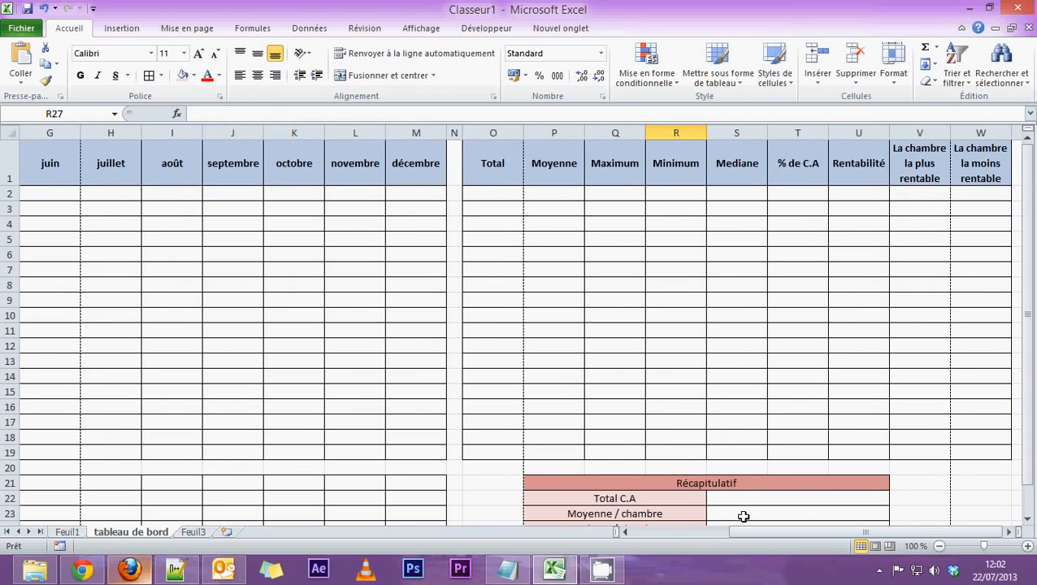
drag(767, 537, 650, 534)
scroll(415, 381, down, 5)
scroll(414, 381, up, 5)
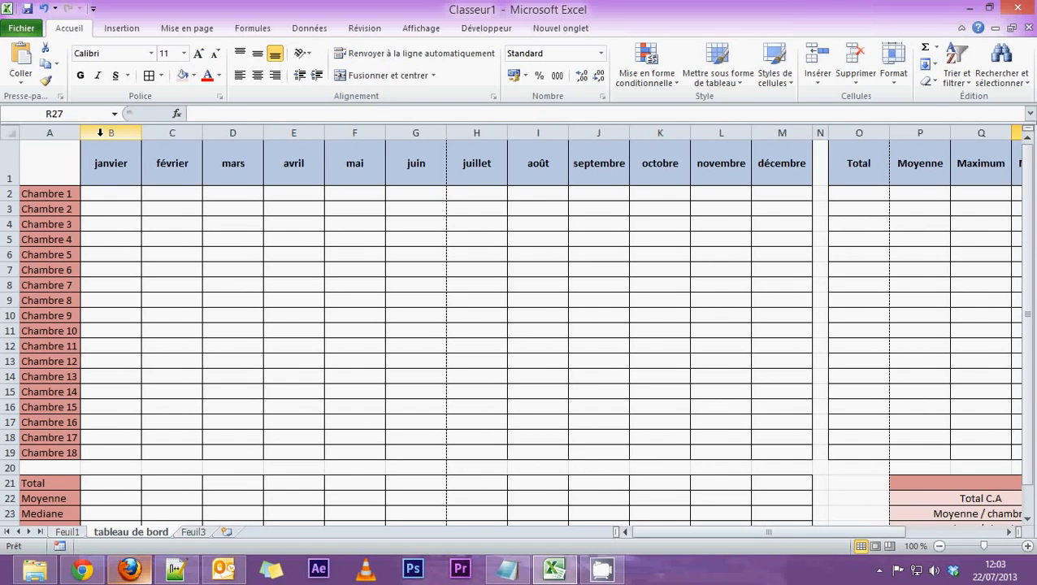
drag(100, 132, 756, 130)
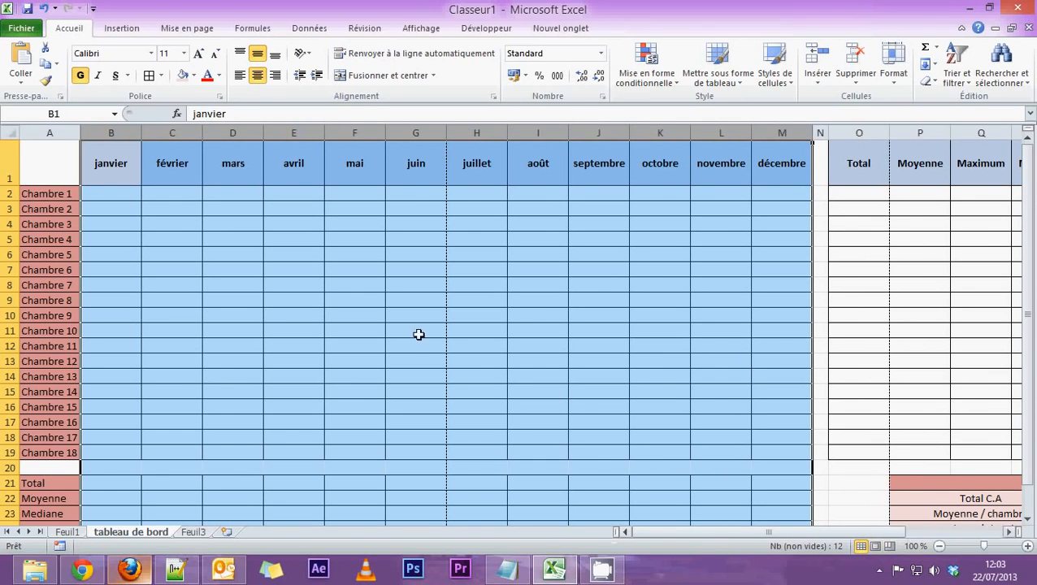
scroll(699, 431, down, 4)
click(659, 404)
drag(867, 532, 912, 534)
Check how the dashboard splits across pages in the print preview, and return to the start of the sheet.
click(21, 28)
click(33, 230)
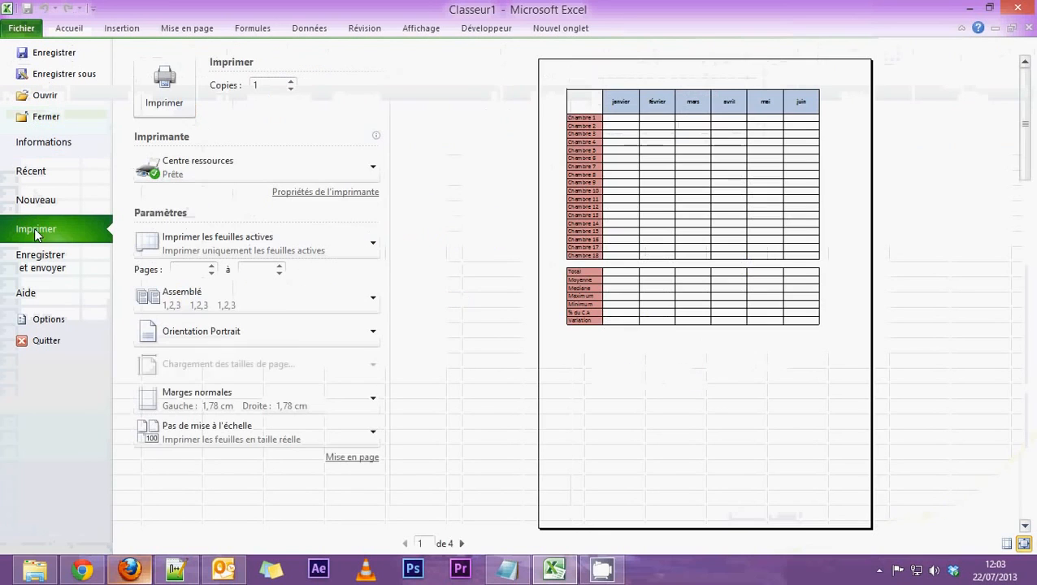
click(462, 544)
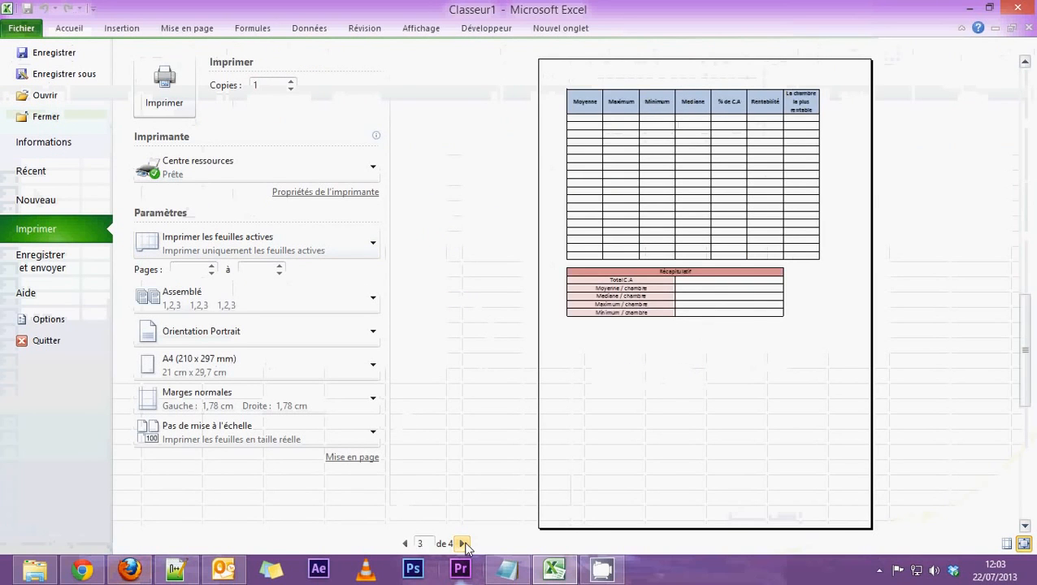
click(462, 544)
click(58, 30)
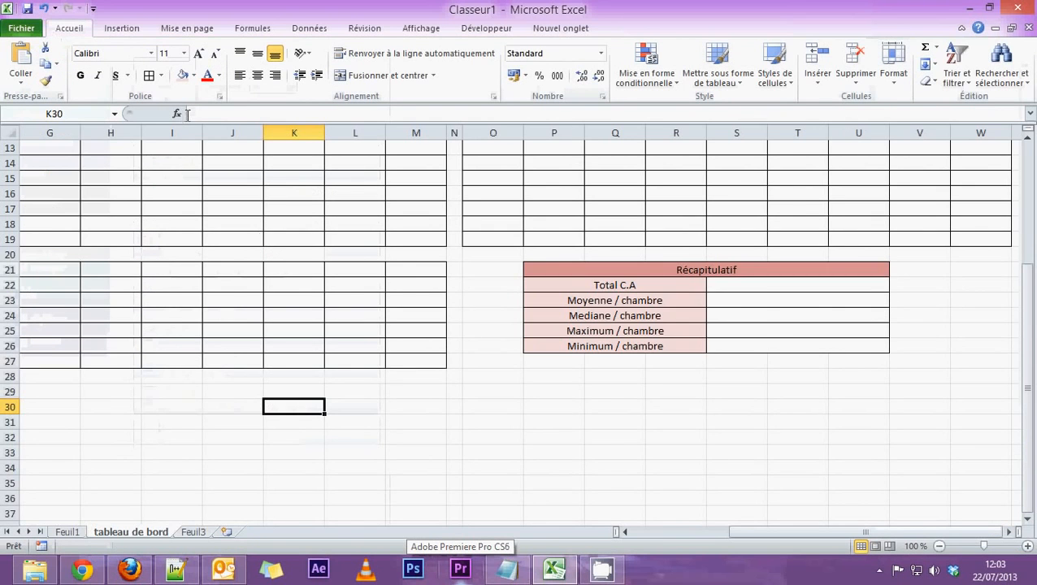
scroll(474, 454, up, 4)
drag(715, 530, 619, 530)
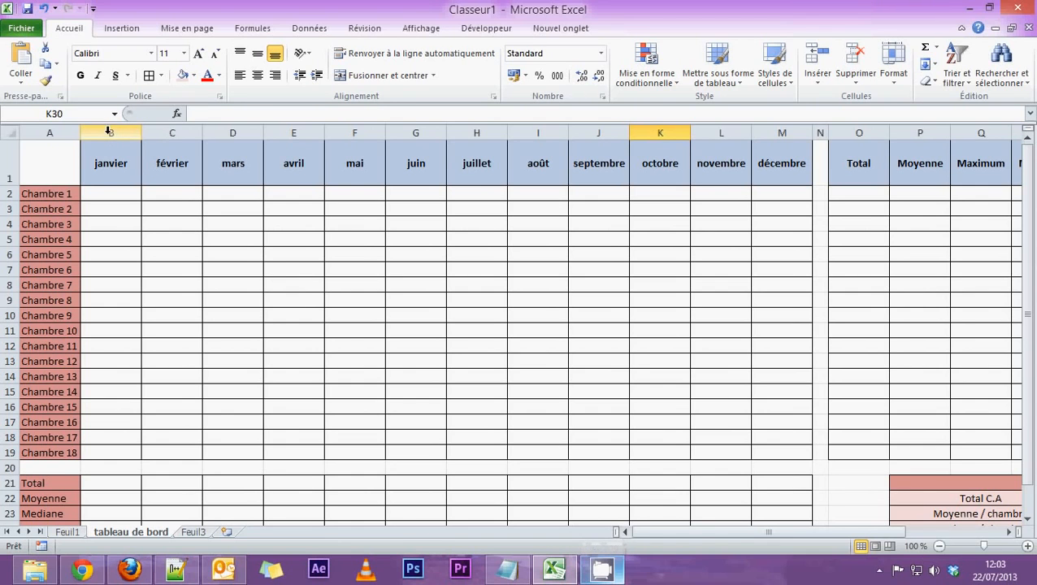
drag(113, 132, 782, 132)
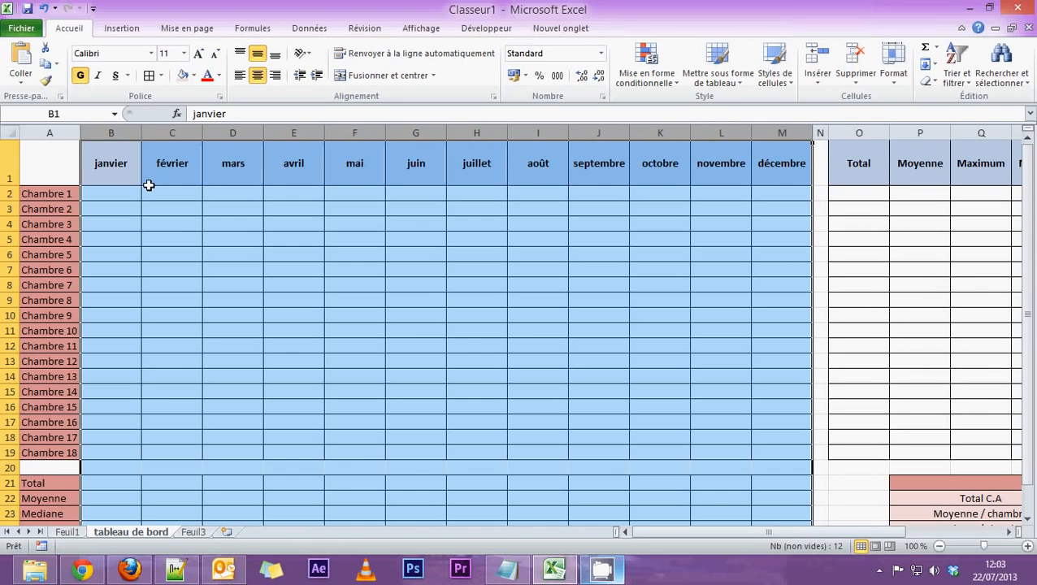
click(124, 217)
drag(130, 133, 780, 131)
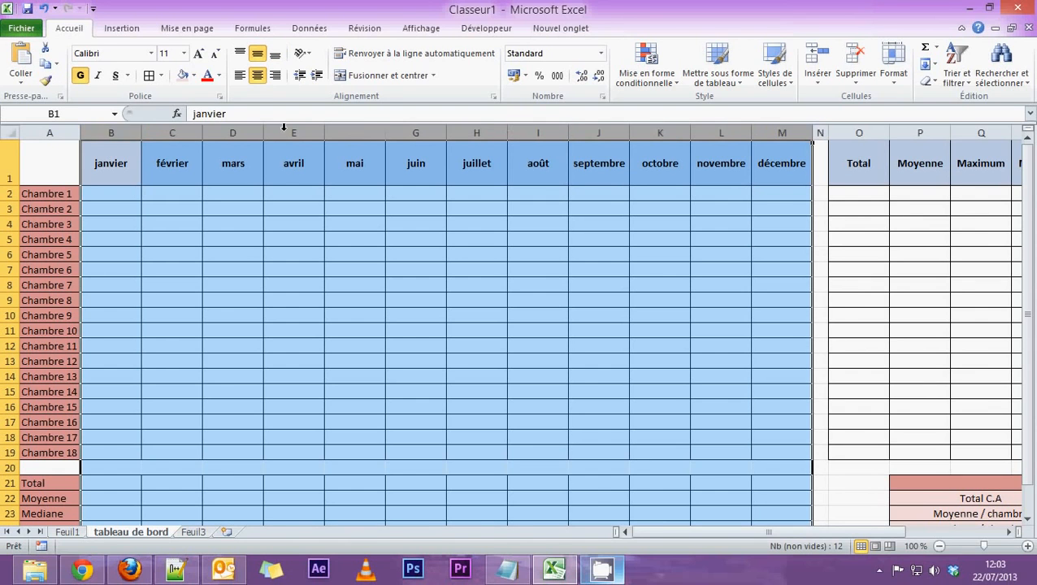
click(100, 134)
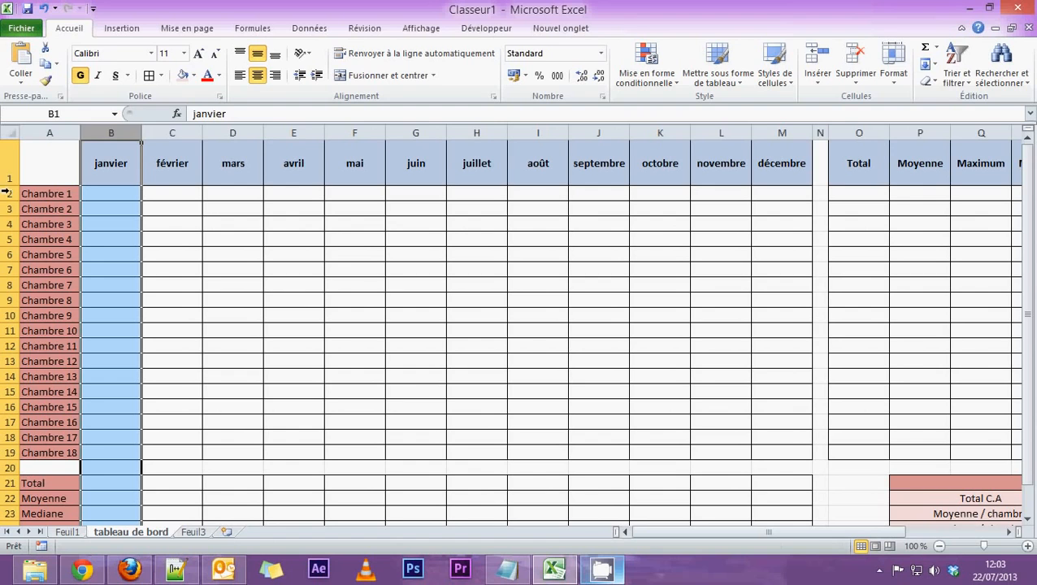
click(145, 131)
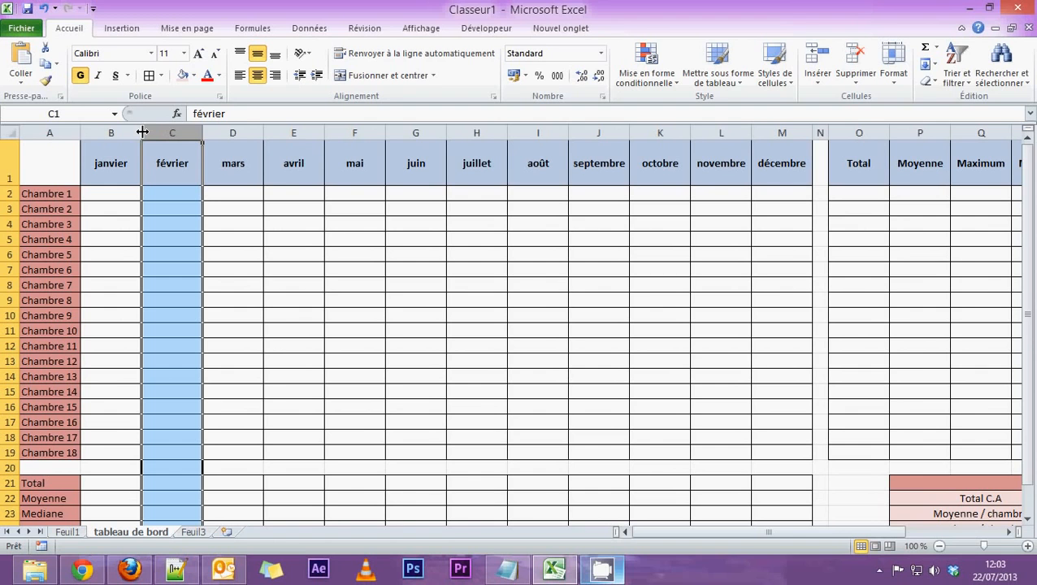
Narrow the janvier, février, mars and avril columns one at a time.
mouse_move(141, 132)
mouse_down()
mouse_move(118, 132)
mouse_move(134, 131)
mouse_up()
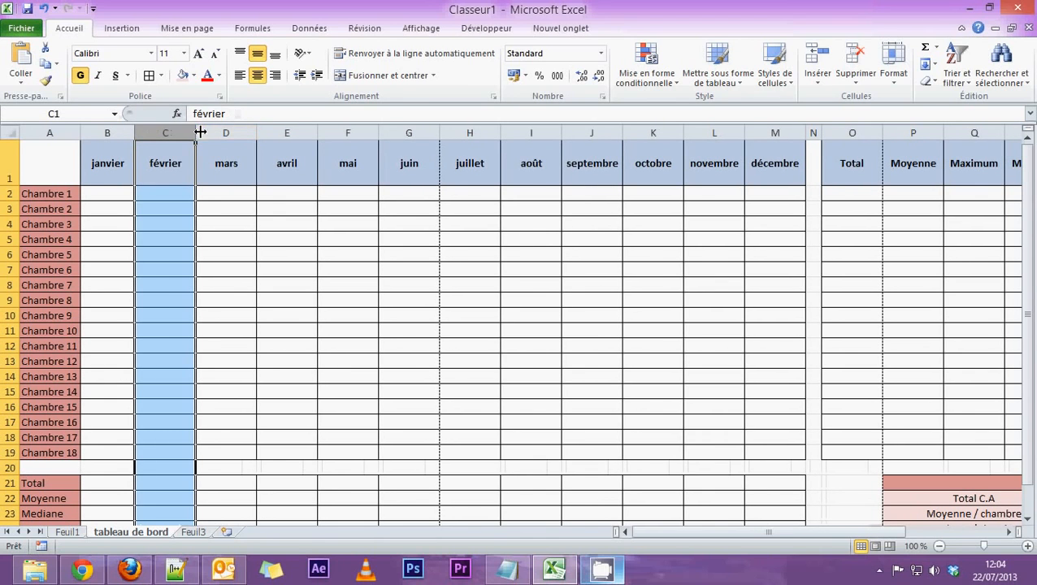
drag(199, 132, 267, 132)
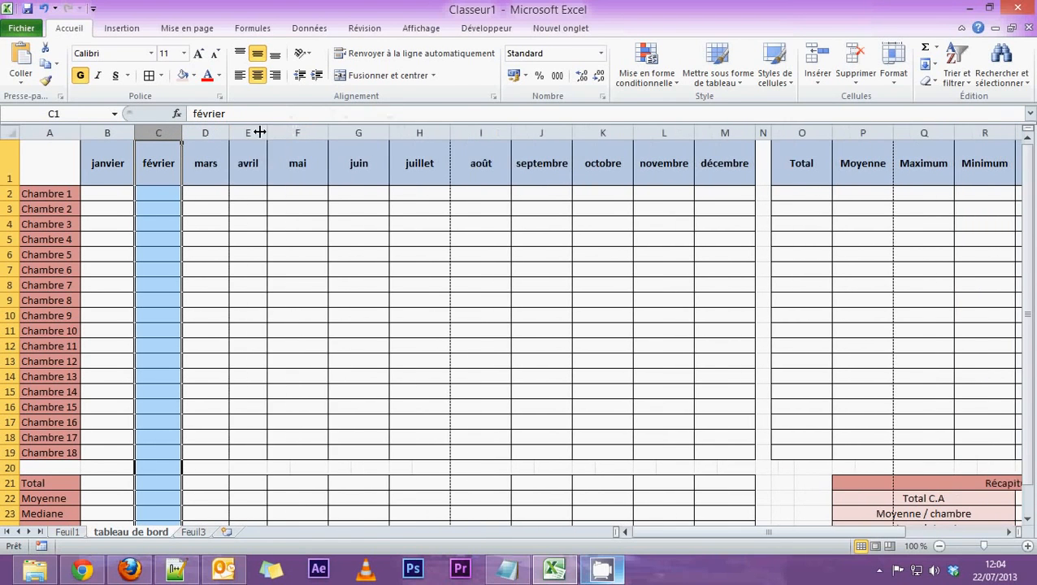
click(375, 133)
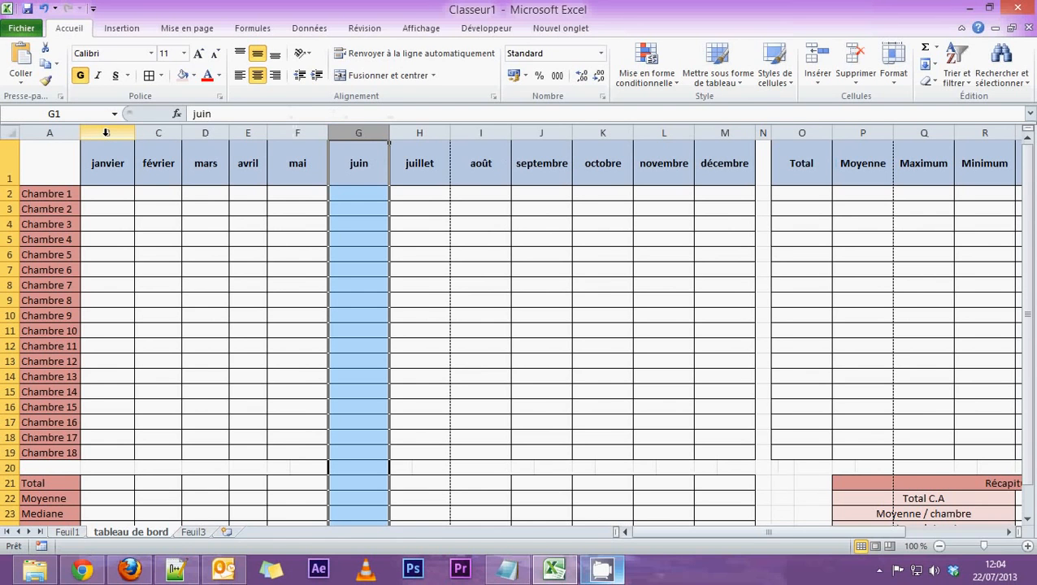
Resize the month columns B to M together to one equal, narrower width.
drag(105, 132, 715, 133)
drag(114, 133, 723, 133)
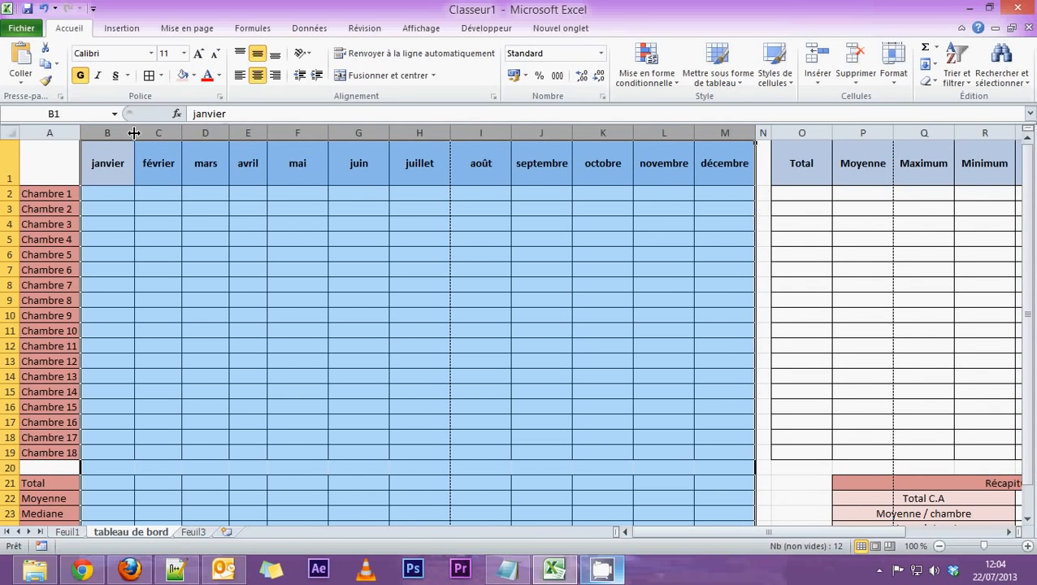
mouse_move(134, 133)
mouse_down()
mouse_move(115, 132)
mouse_move(126, 132)
mouse_up()
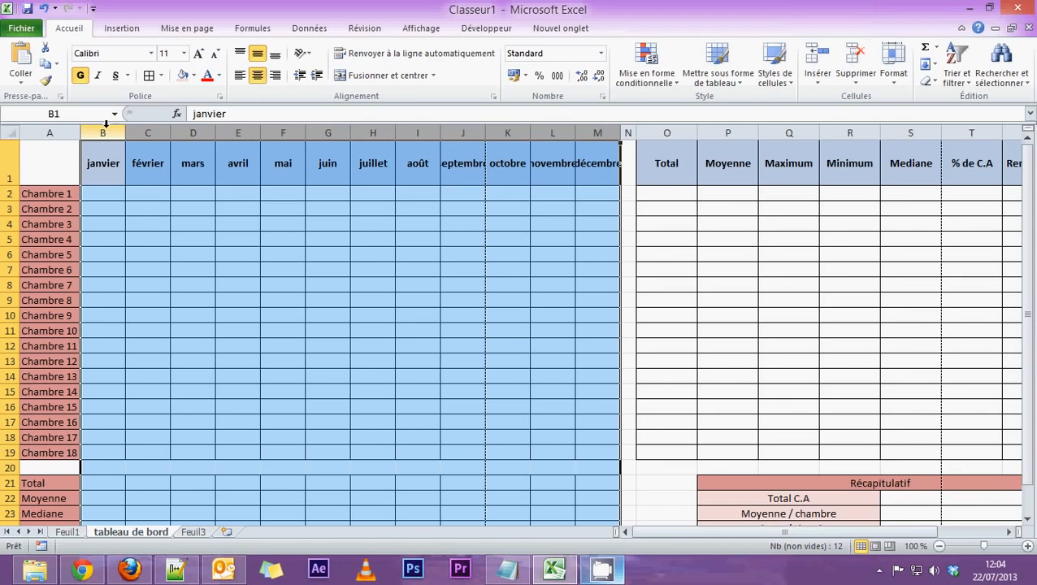
drag(126, 131, 134, 134)
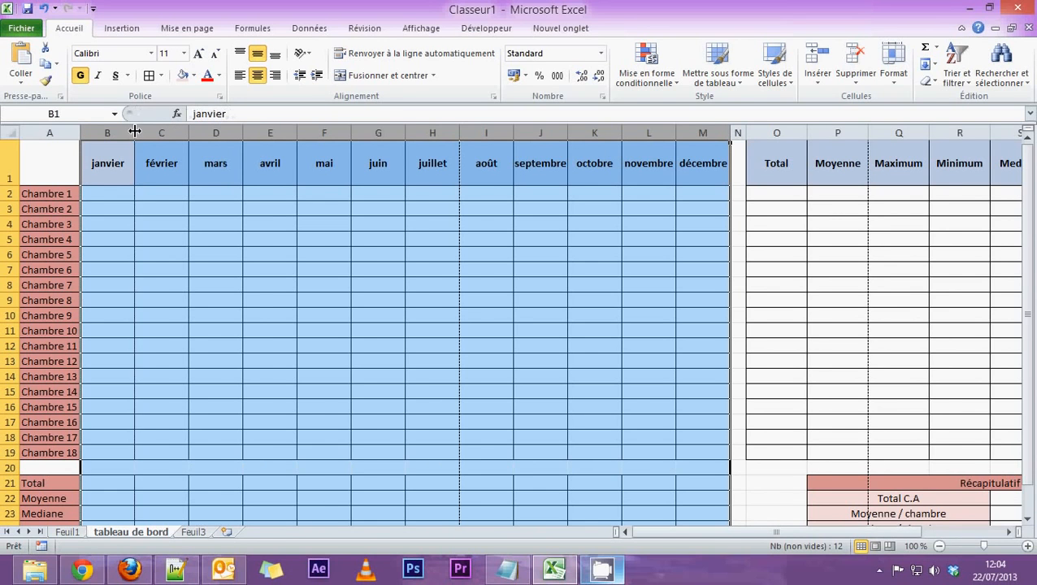
Autofit the month columns B to M to their header text, and return them to one equal width.
double_click(135, 132)
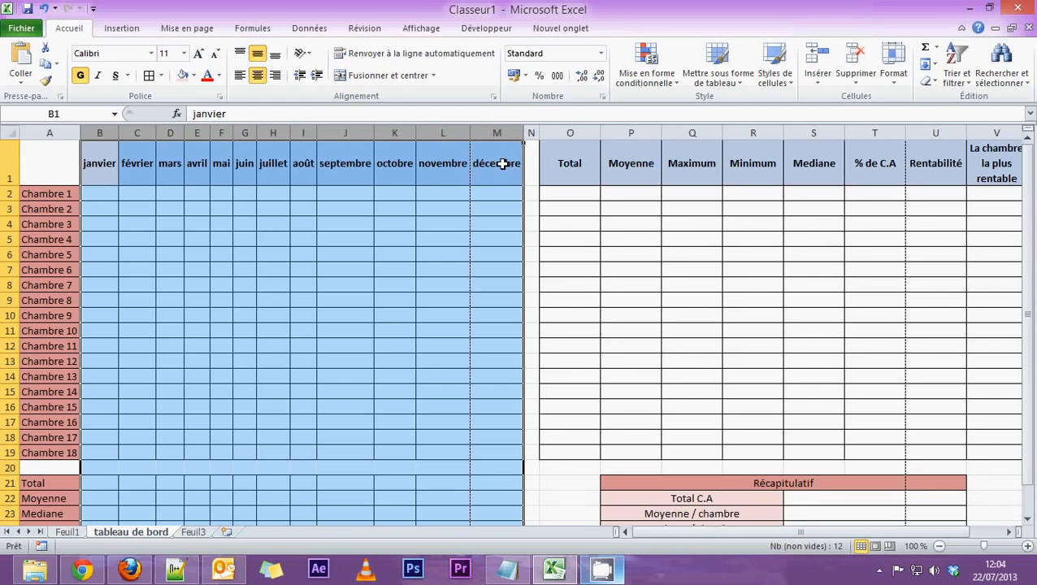
drag(99, 132, 496, 132)
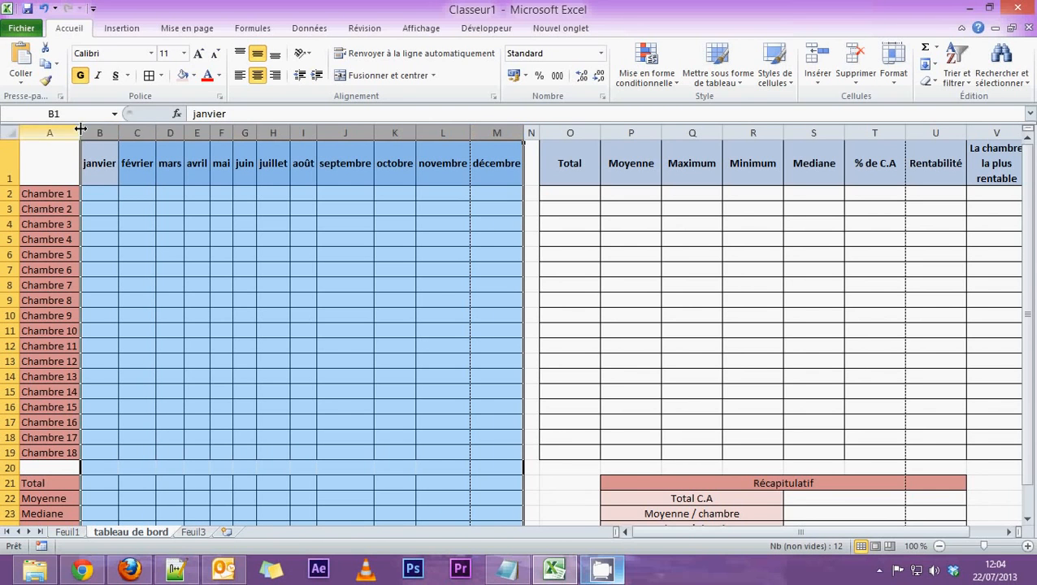
drag(119, 132, 422, 132)
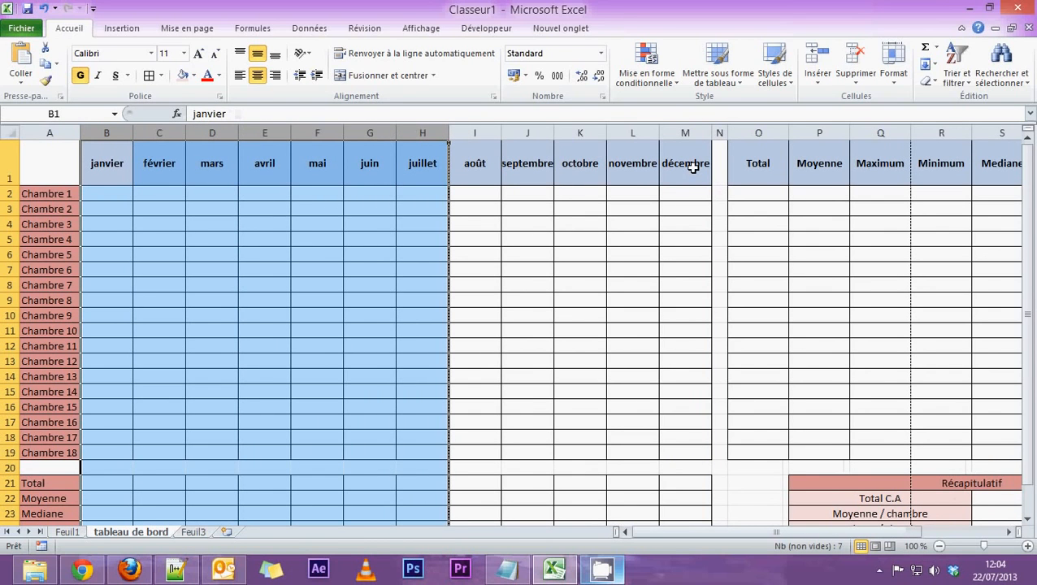
Rotate the header texts from janvier to "La chambre la moins rentable" in B1:W1 counterclockwise.
click(102, 164)
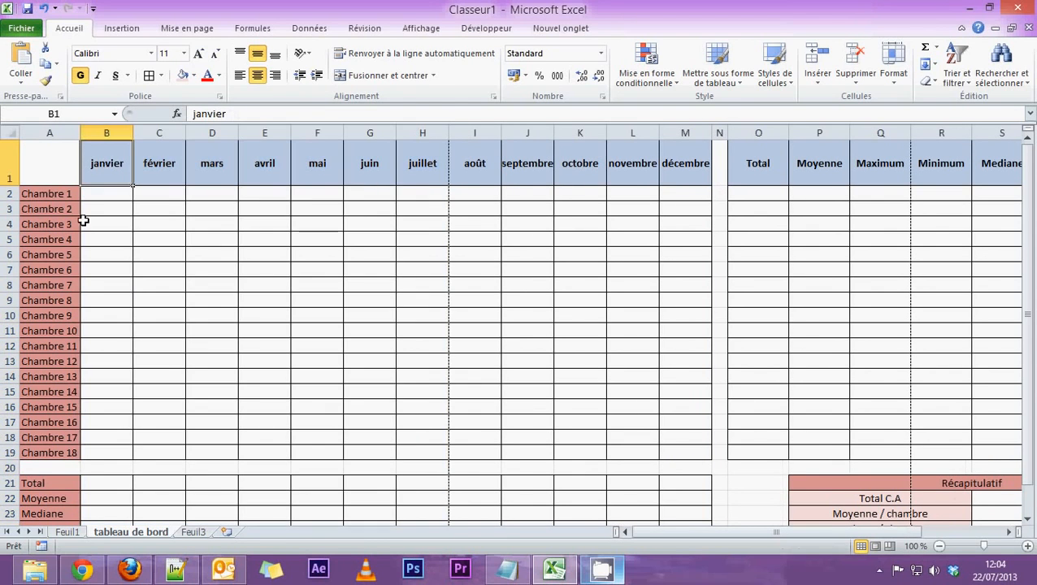
click(695, 166)
drag(690, 167, 916, 173)
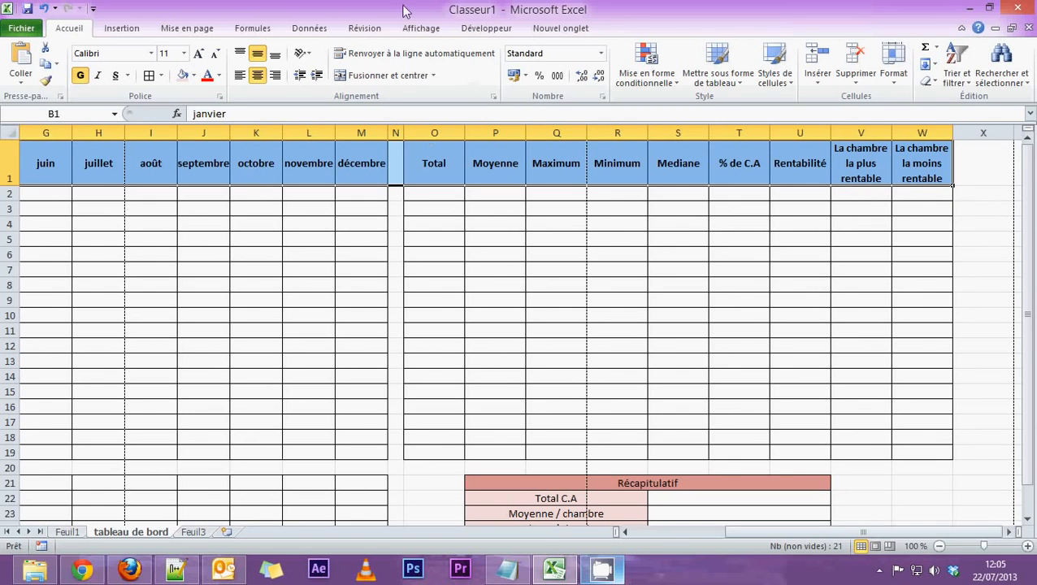
click(310, 55)
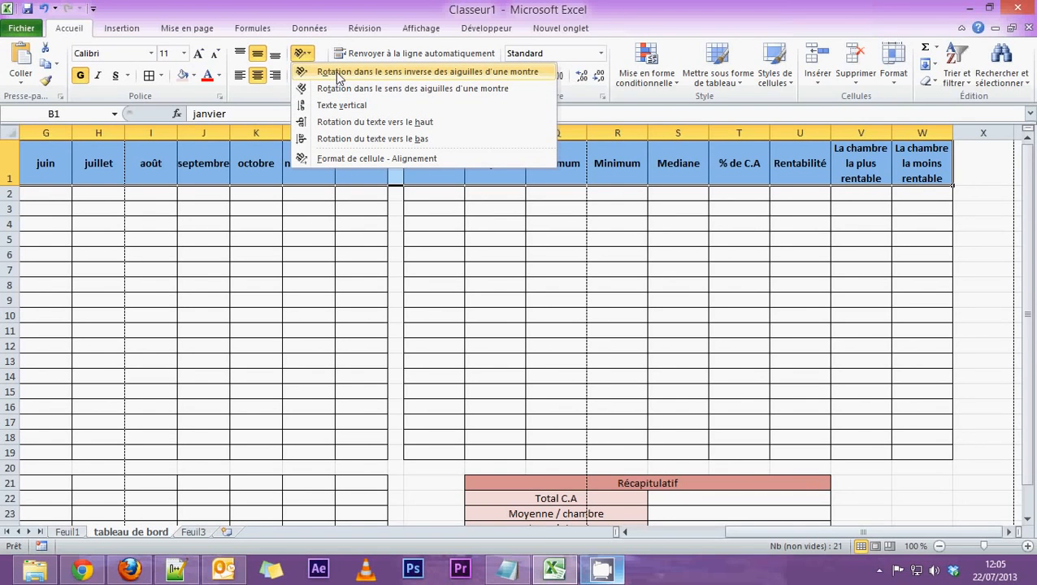
click(337, 72)
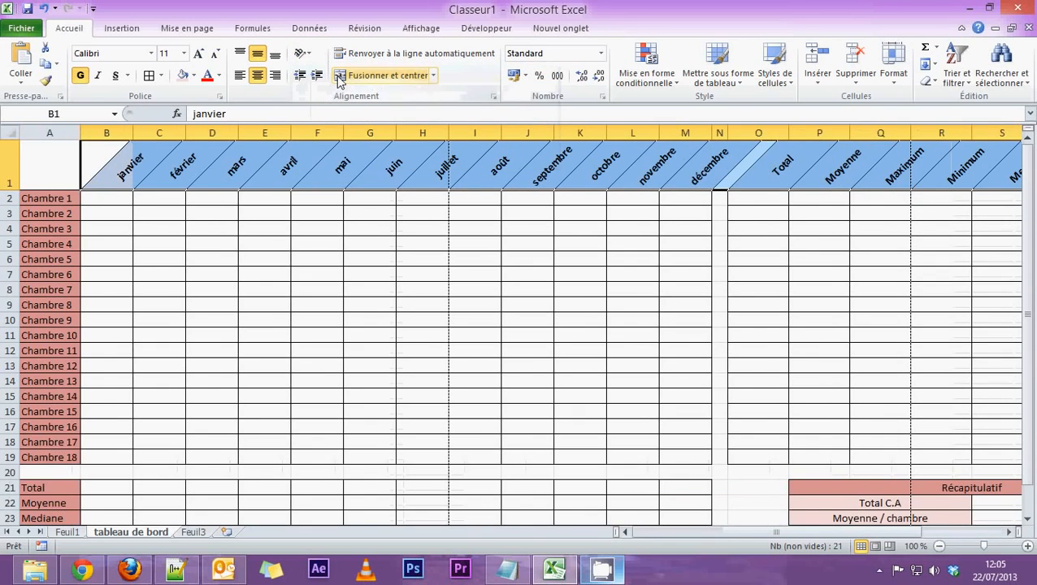
click(610, 230)
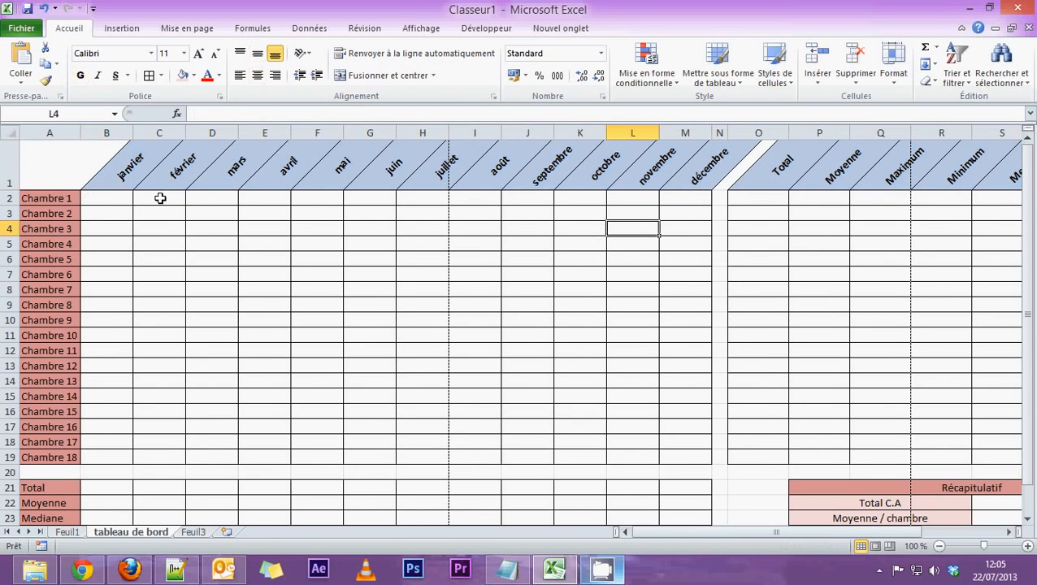
Narrow the month columns B to M to an equal width, and likewise the summary columns O to W.
drag(105, 132, 685, 133)
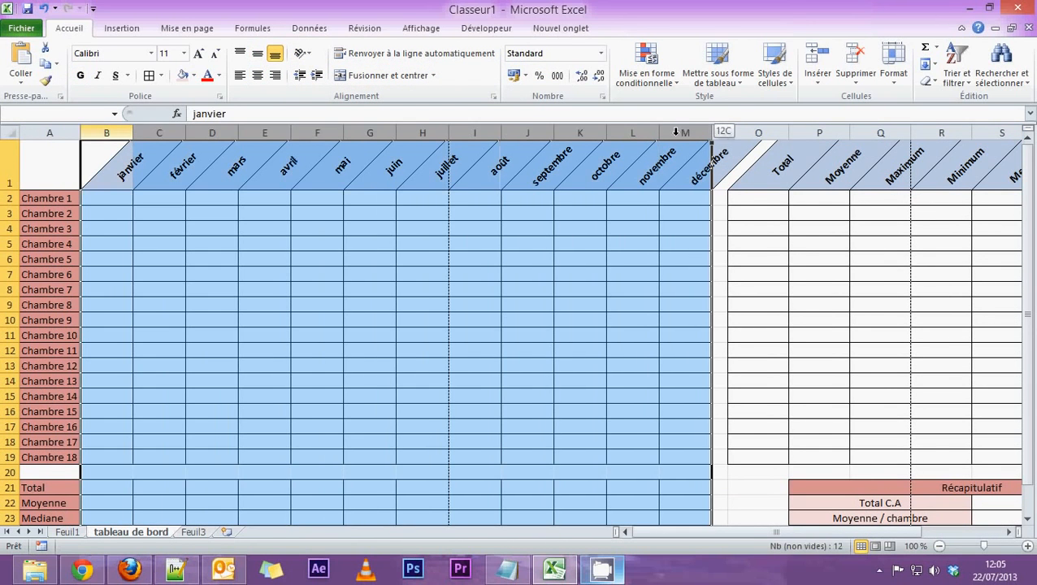
drag(132, 133, 116, 132)
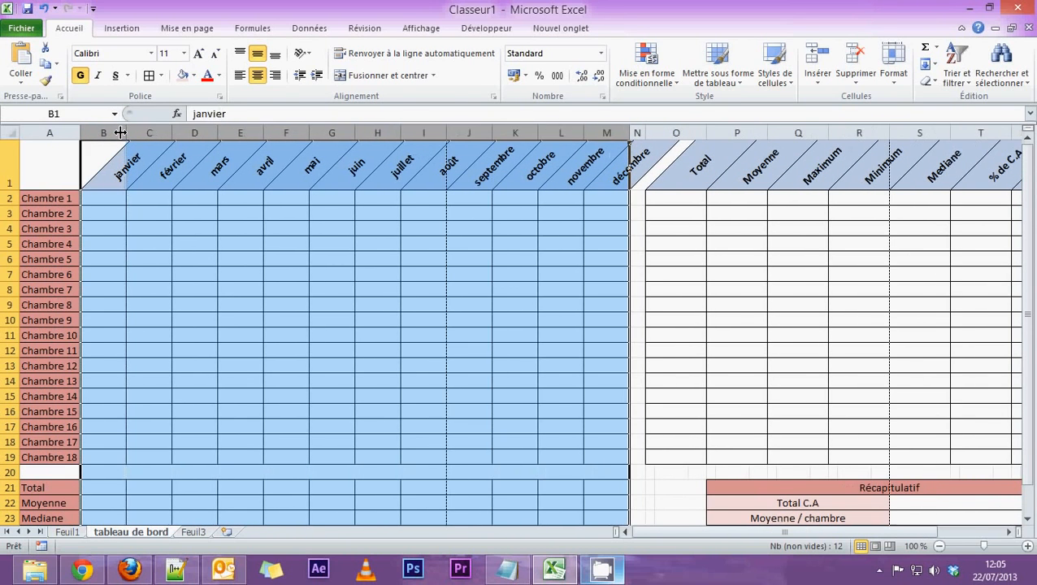
click(321, 247)
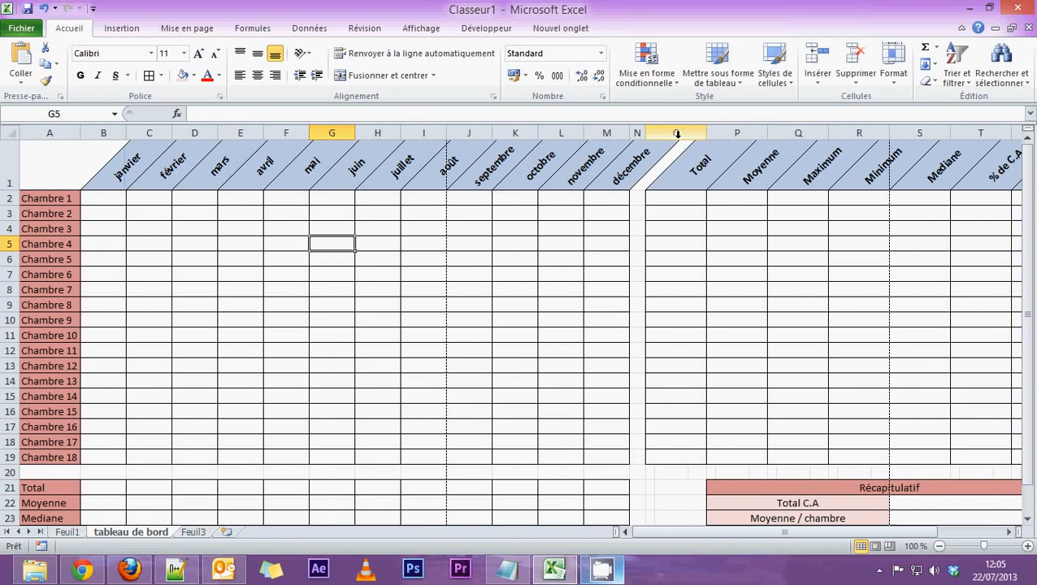
drag(675, 132, 933, 130)
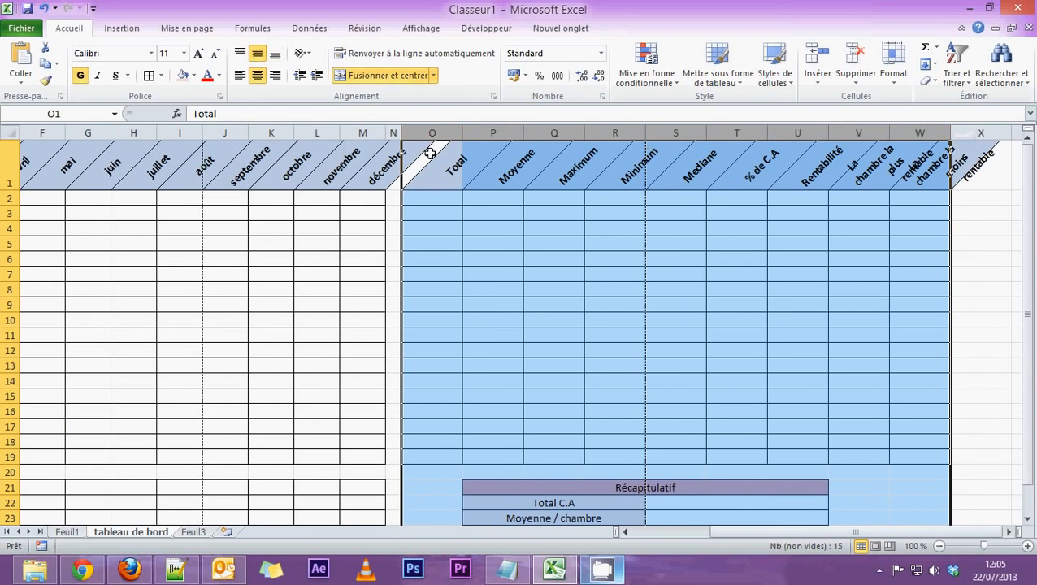
drag(463, 132, 458, 132)
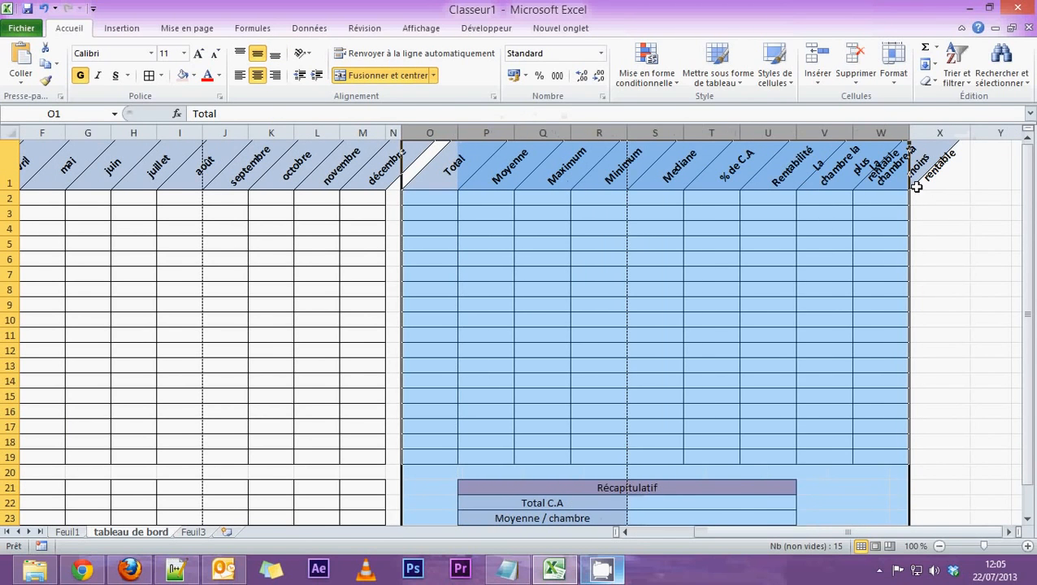
Widen columns V and W individually to give their long rotated headers more room.
drag(926, 186, 850, 181)
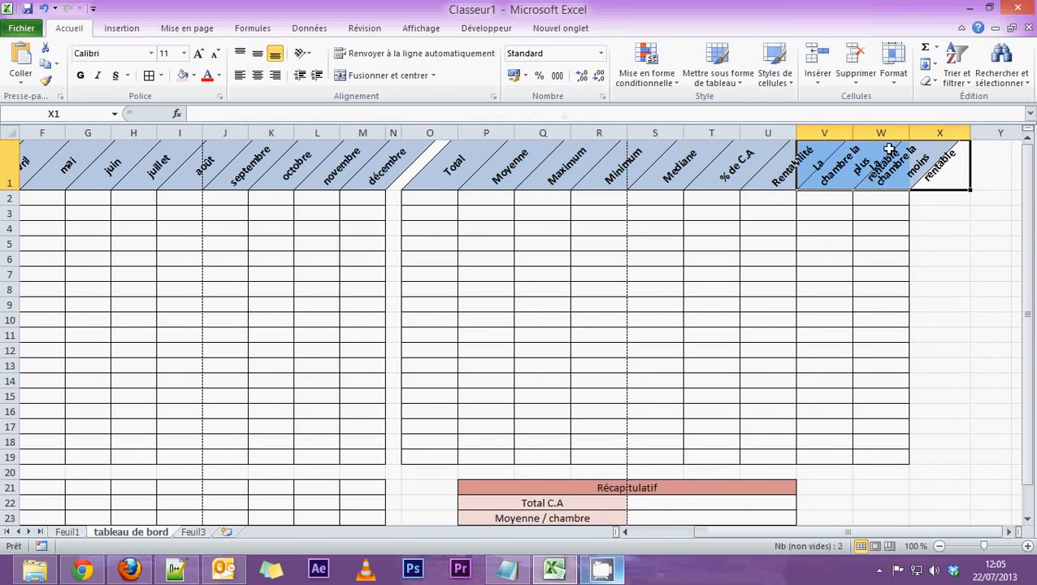
drag(909, 132, 940, 134)
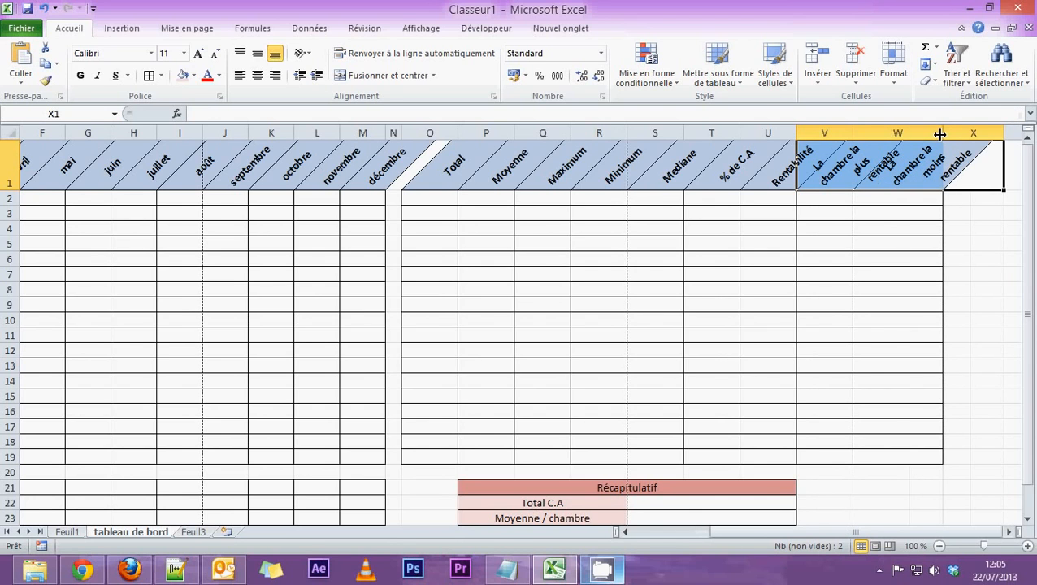
drag(853, 134, 901, 134)
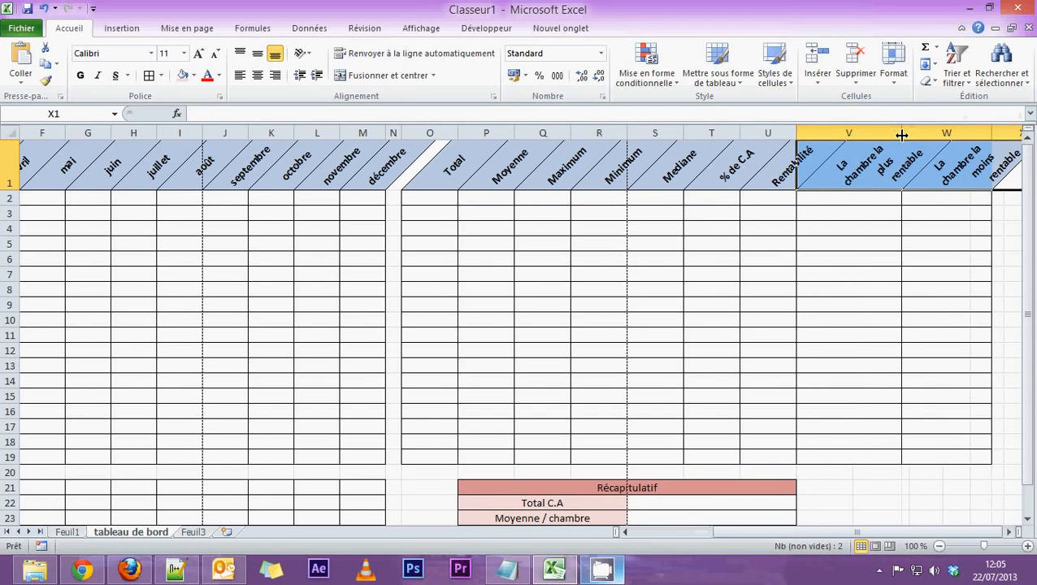
Increase the height of header row 1 to give the rotated headers in V1 and W1 more room.
click(977, 213)
drag(886, 173, 983, 170)
drag(10, 188, 4, 205)
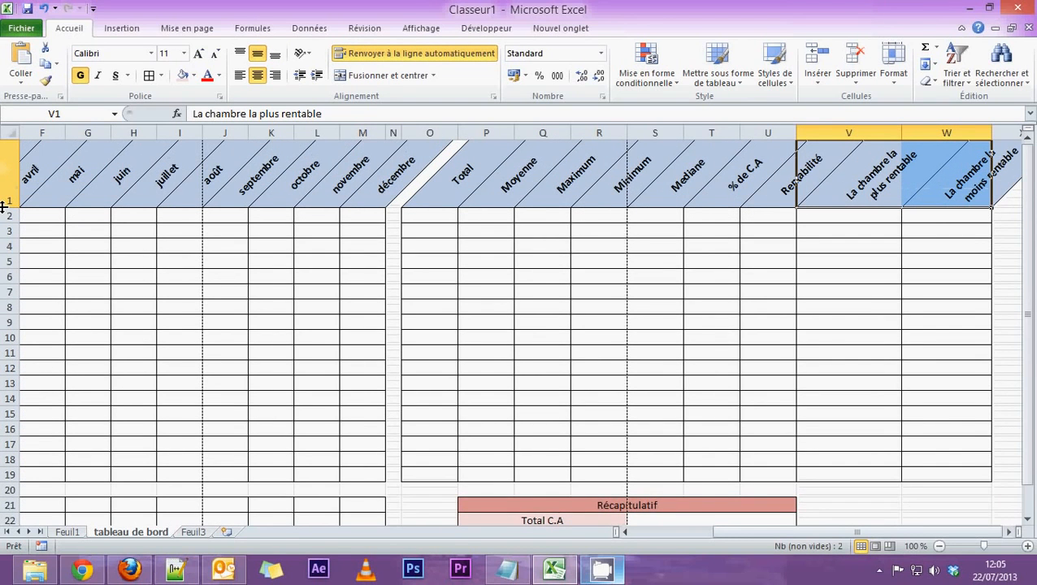
Narrow columns V and W together to one equal width that fits their two-line rotated headers.
drag(901, 133, 947, 132)
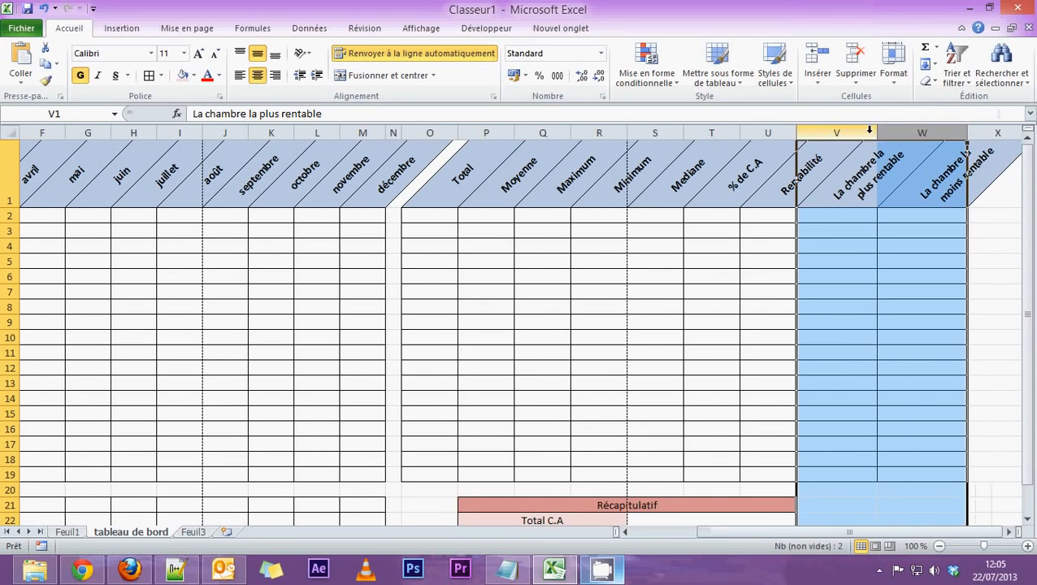
mouse_move(869, 132)
mouse_down()
mouse_move(882, 132)
mouse_move(867, 132)
mouse_up()
click(633, 290)
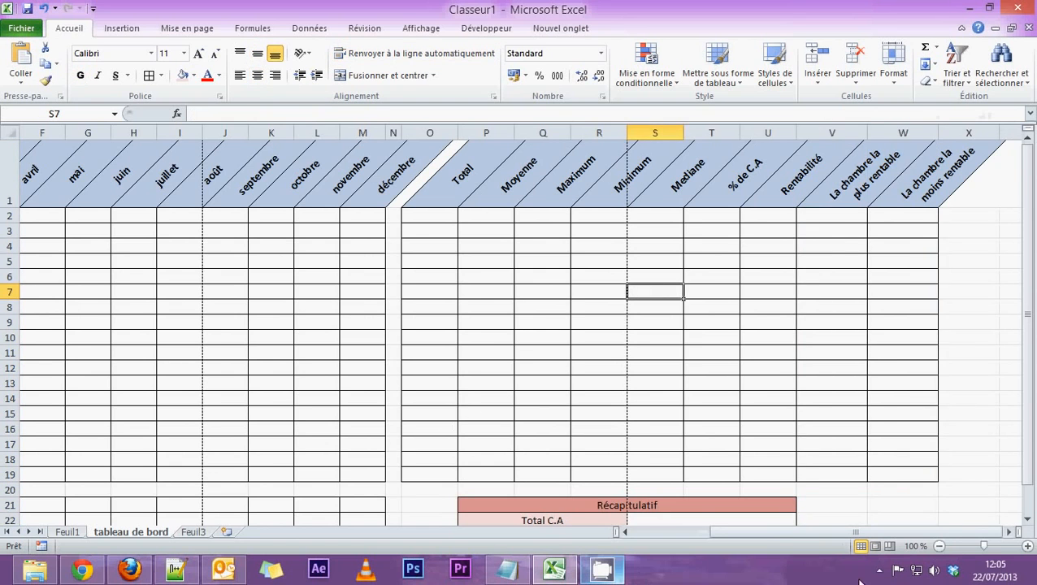
Align the rotated header texts across row 1 to the bottom of their cells.
drag(938, 537, 684, 534)
scroll(388, 245, down, 2)
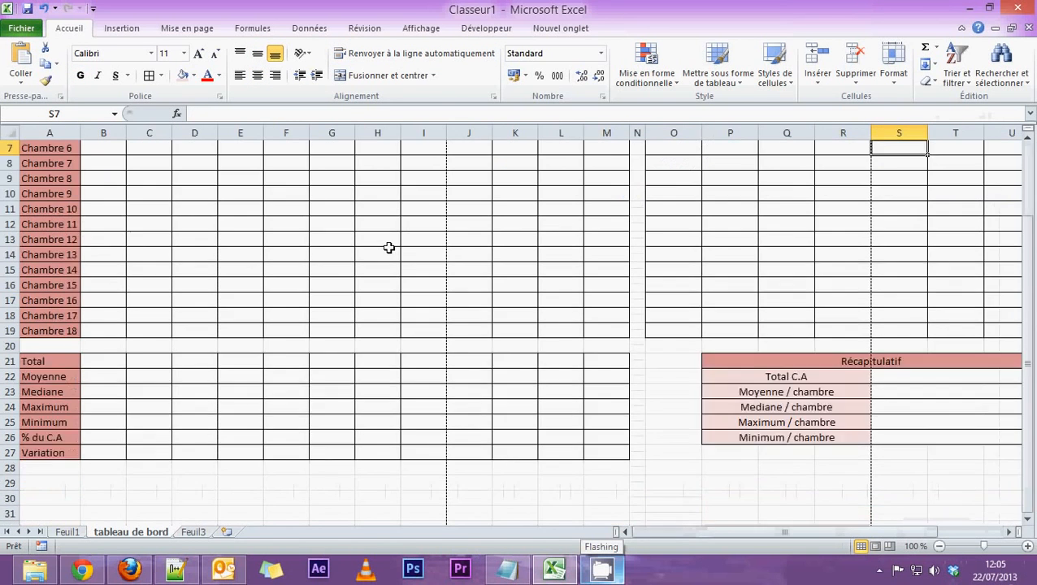
scroll(384, 254, up, 2)
scroll(377, 269, down, 2)
scroll(377, 269, up, 2)
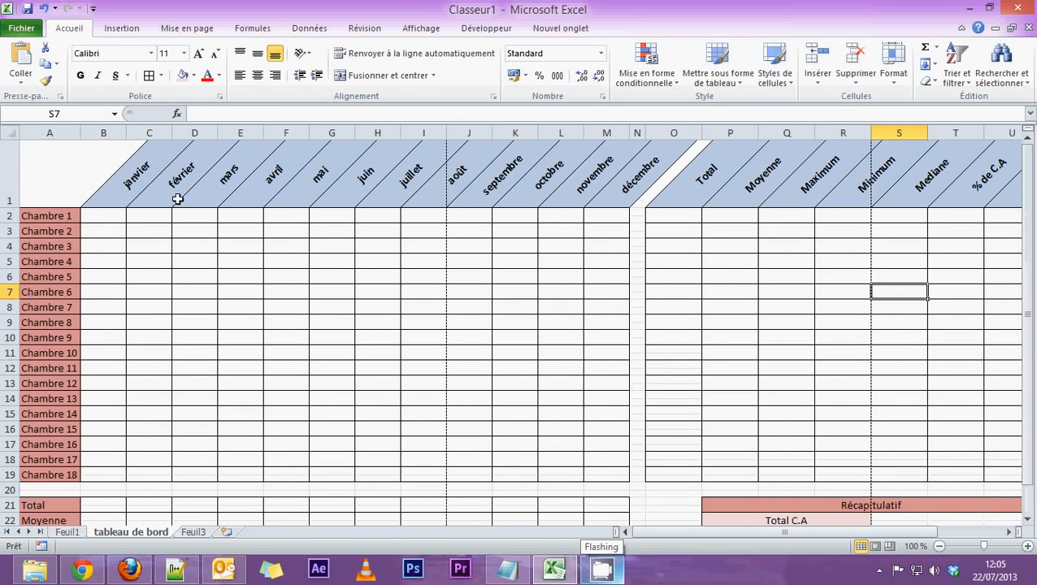
click(3, 177)
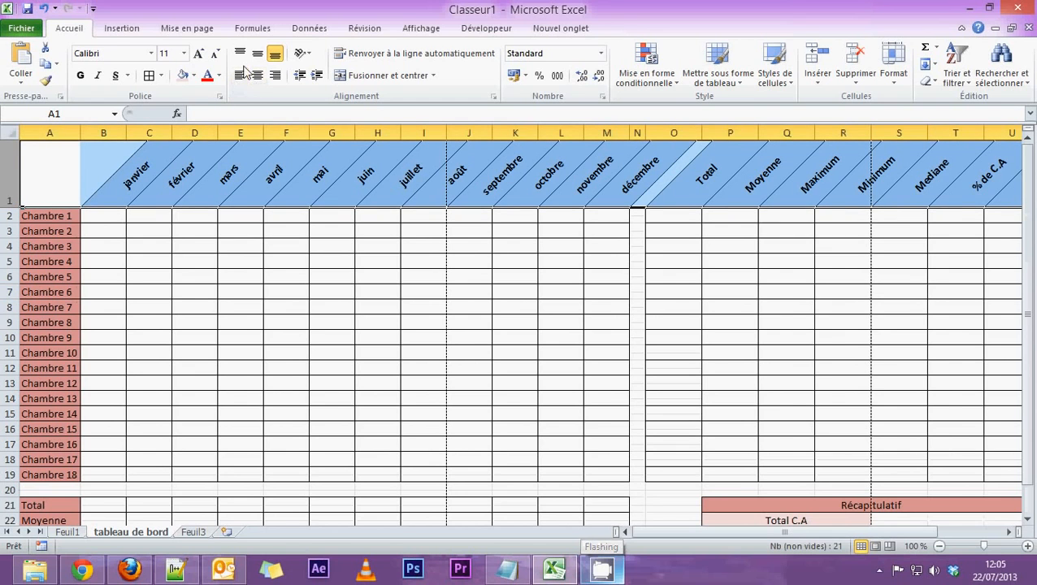
click(276, 54)
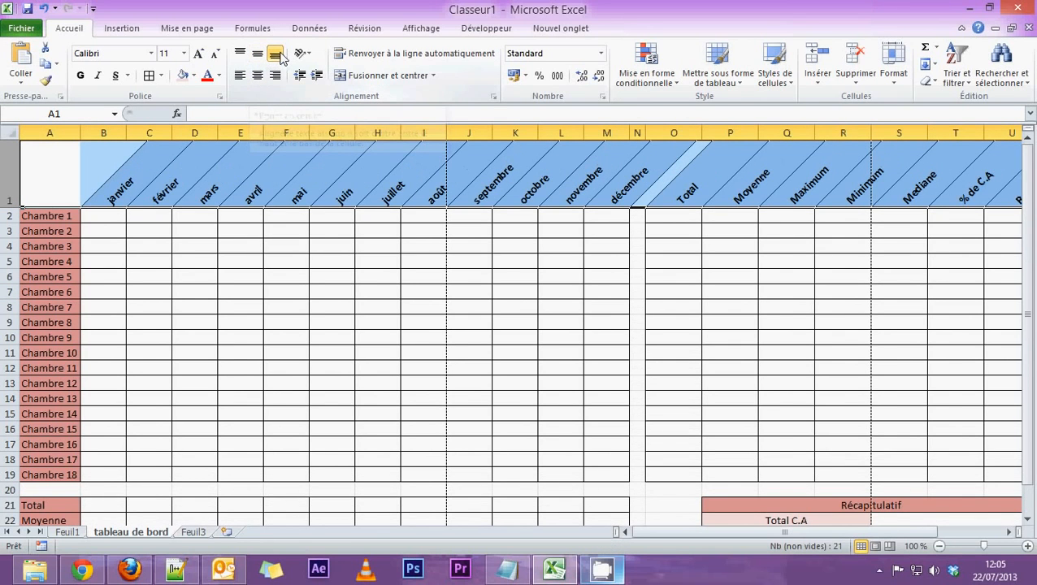
click(331, 322)
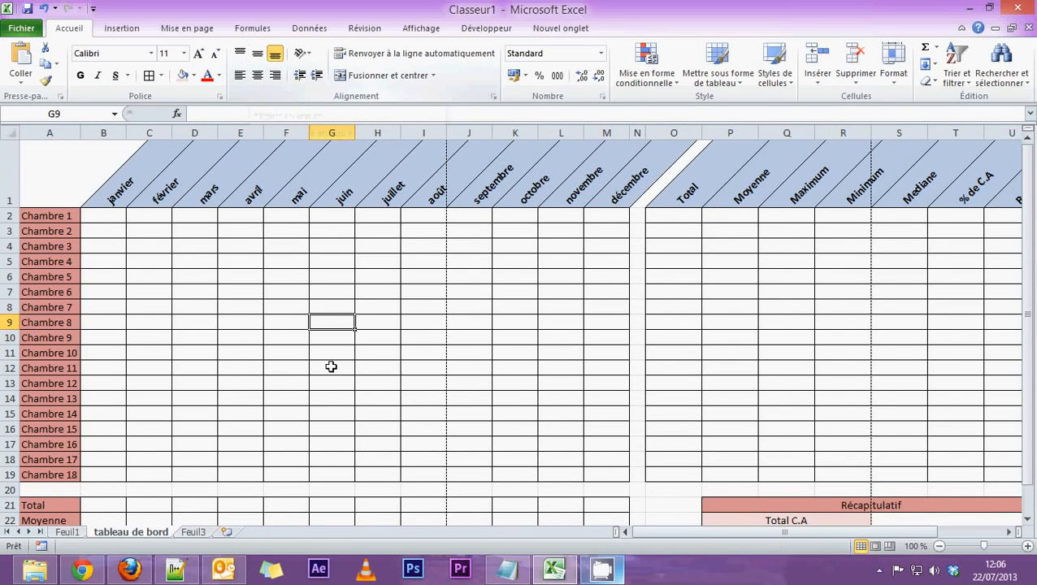
Set the font colour of all the header texts in row 1 to blue.
click(10, 200)
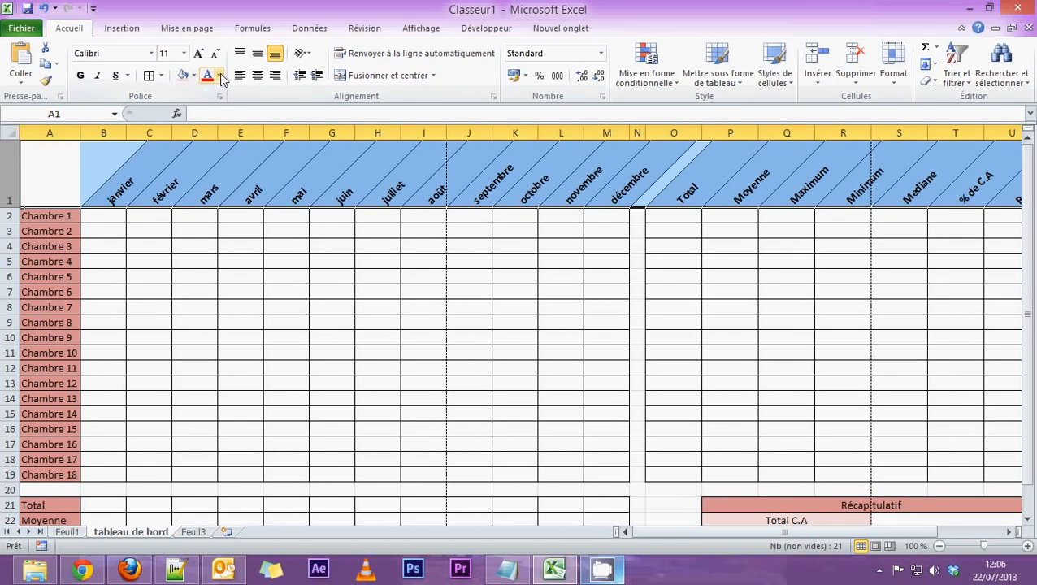
click(219, 75)
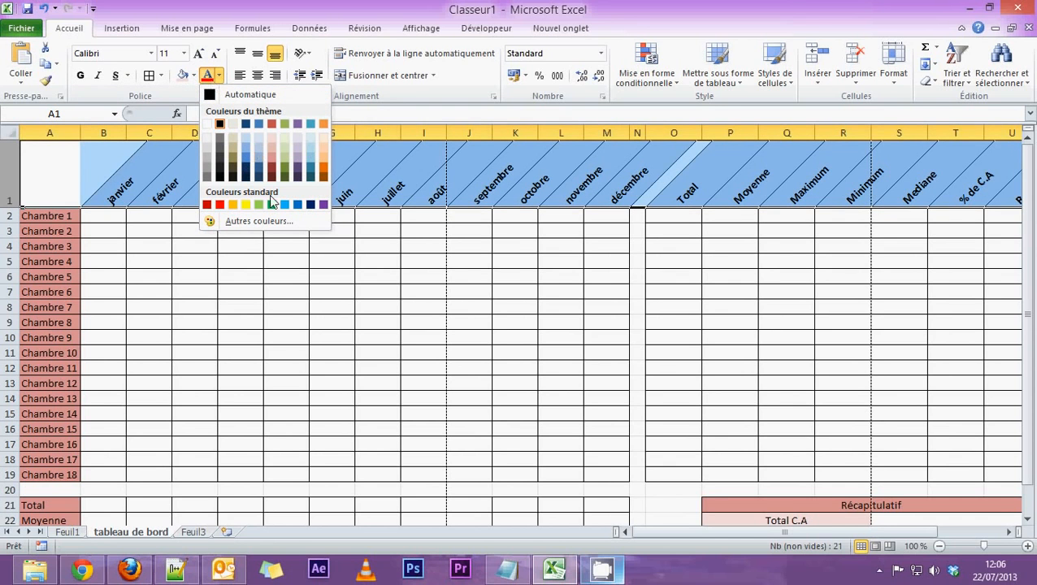
click(298, 204)
click(423, 321)
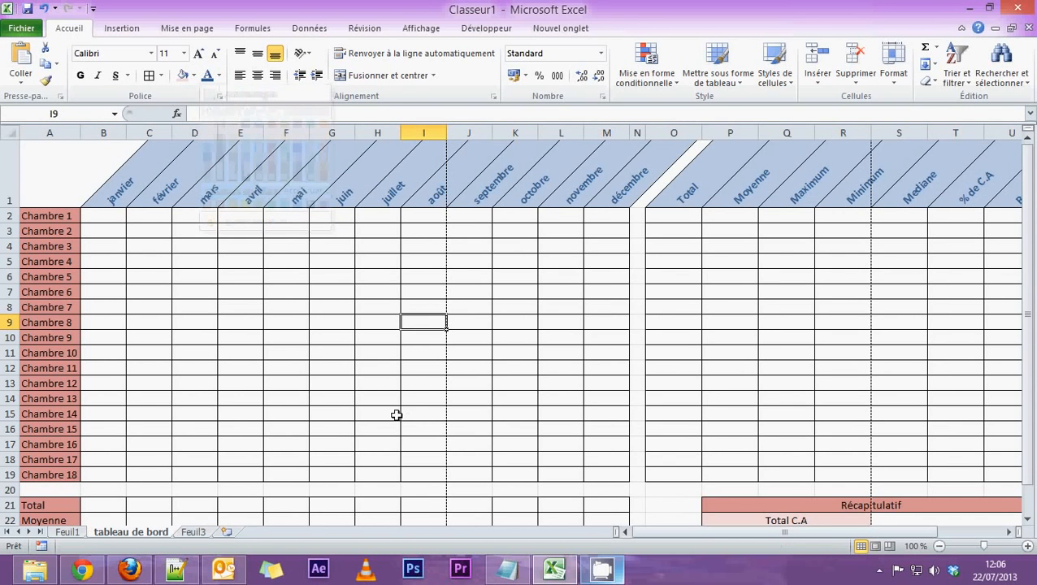
Try filling all of column A with dark red.
click(52, 133)
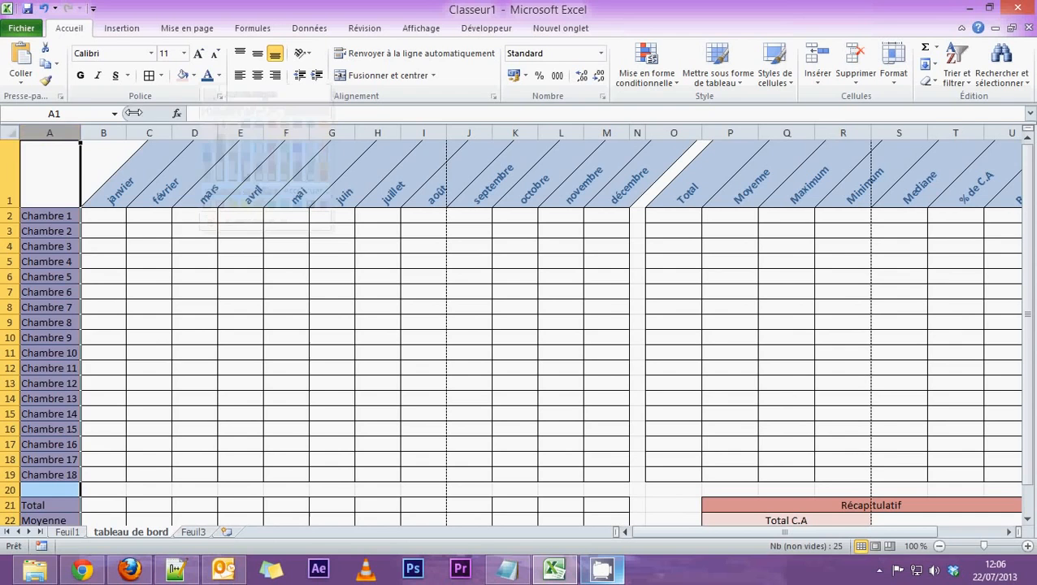
click(191, 76)
click(247, 151)
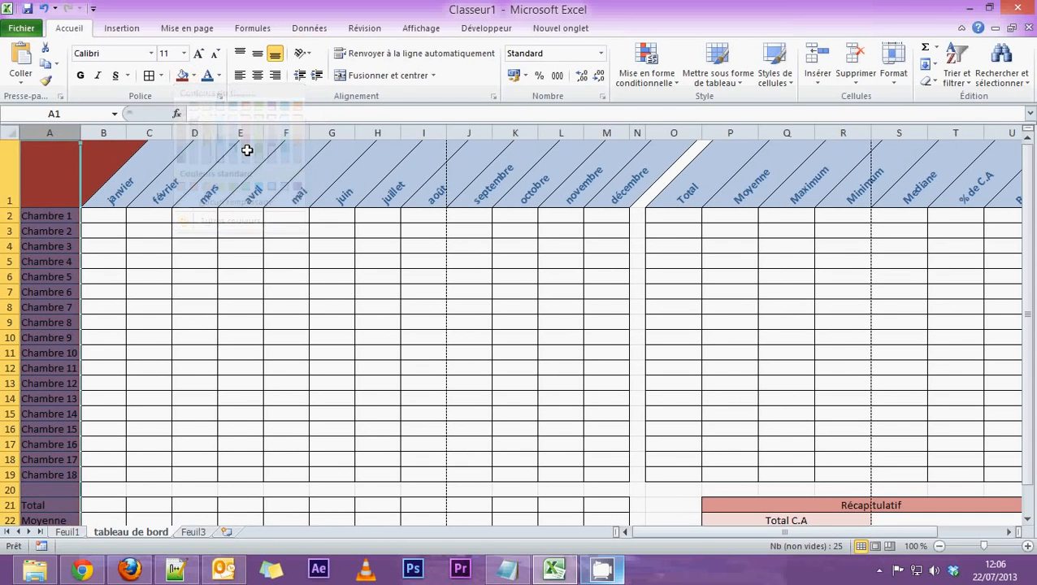
text(z)
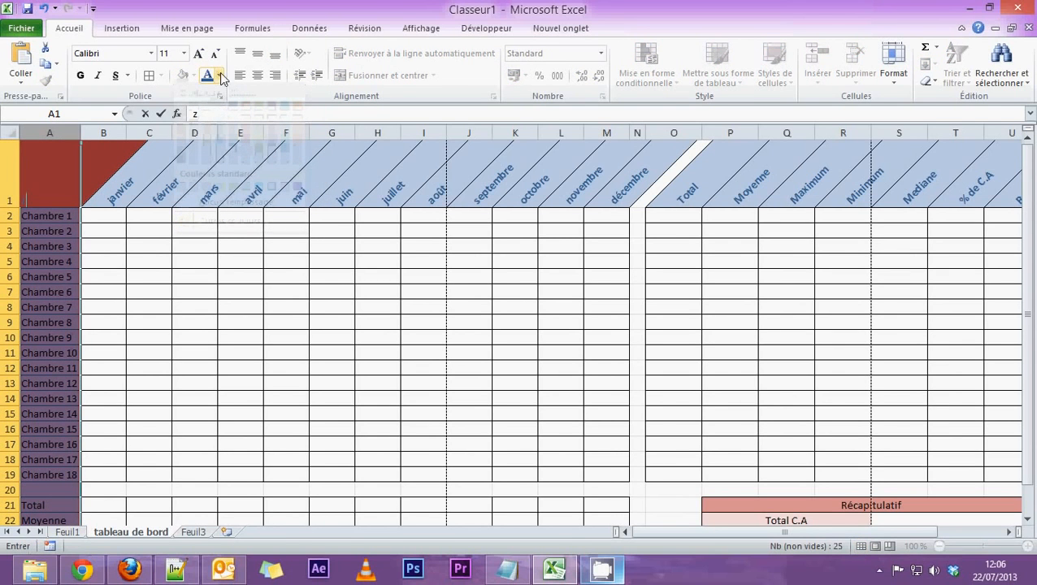
click(45, 9)
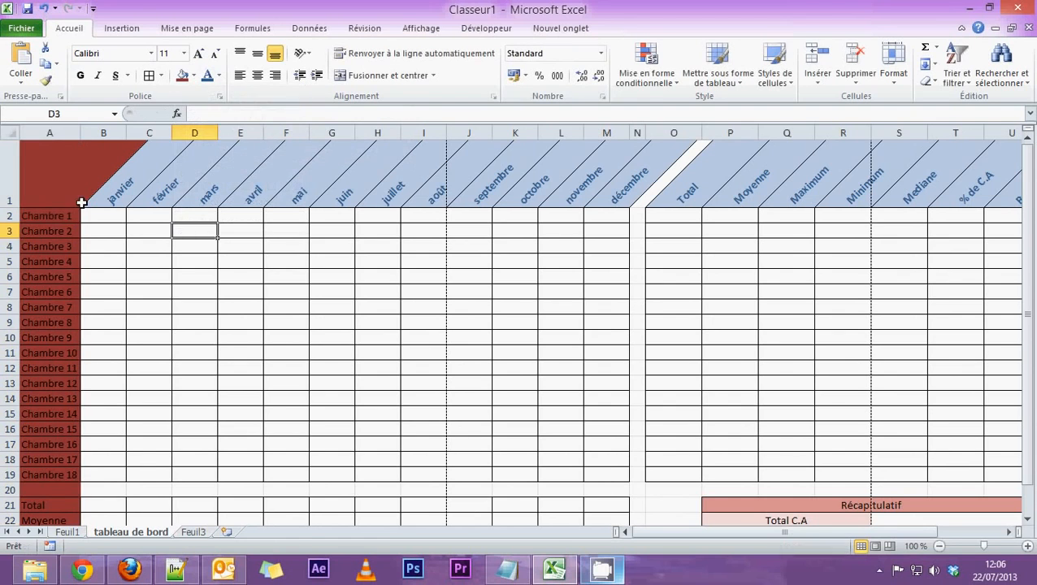
Clear all formatting from column A while keeping its labels.
click(34, 191)
click(50, 133)
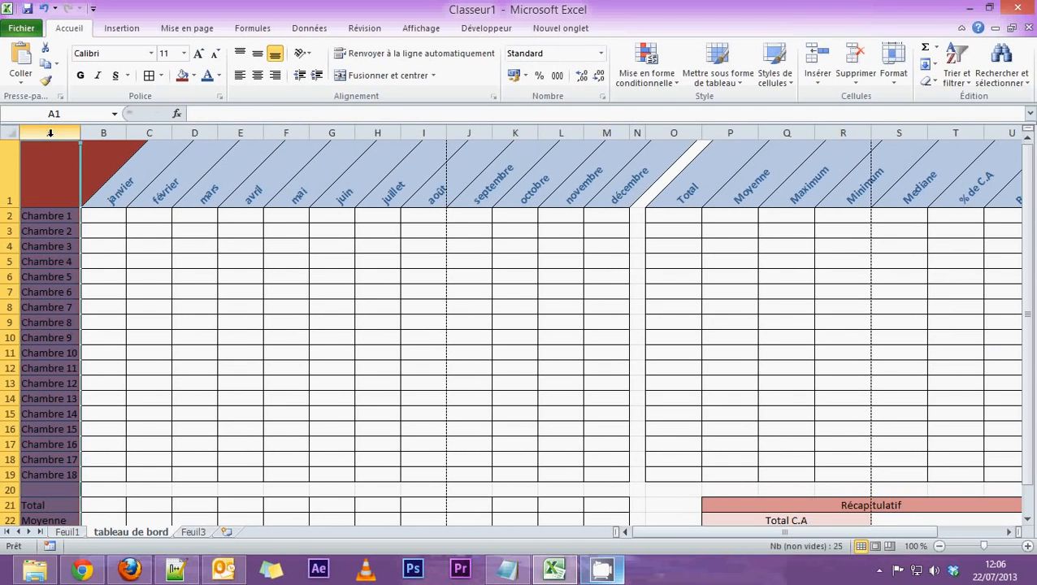
click(936, 81)
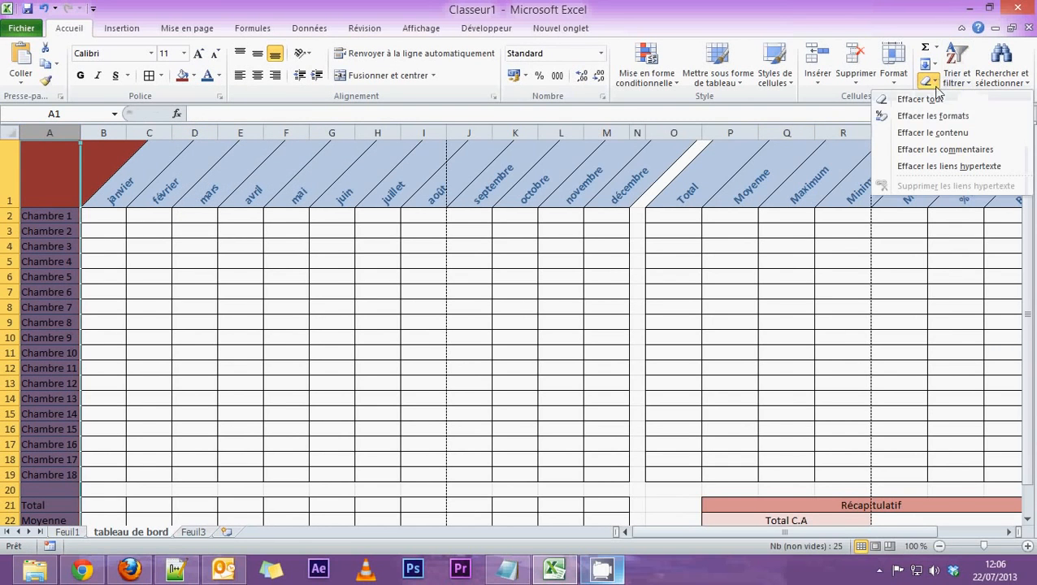
click(934, 120)
click(4, 323)
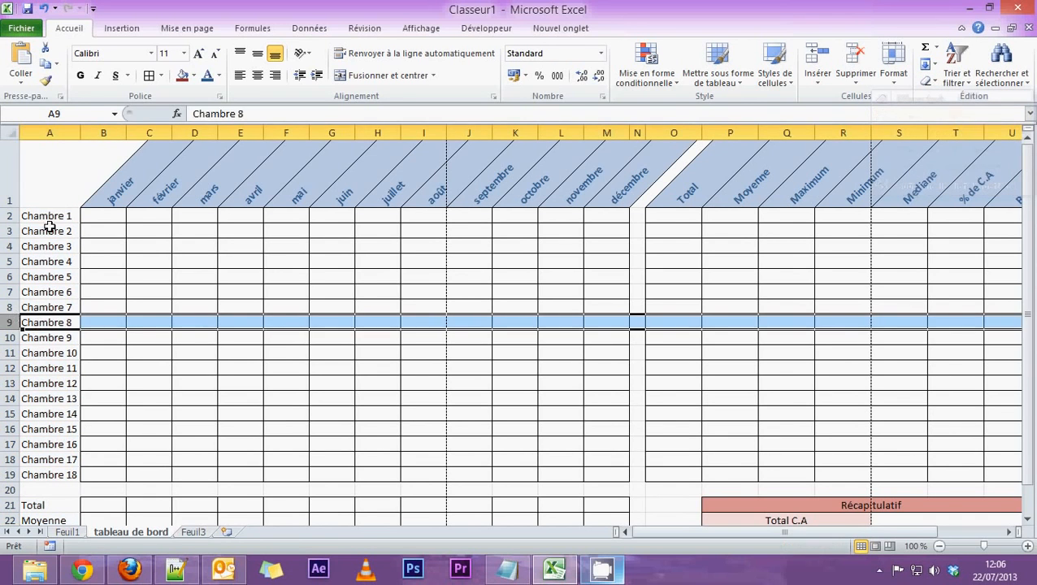
Reformat the room labels in A2:A19 with all borders, a light red fill and dark red text.
click(50, 202)
drag(48, 217, 49, 475)
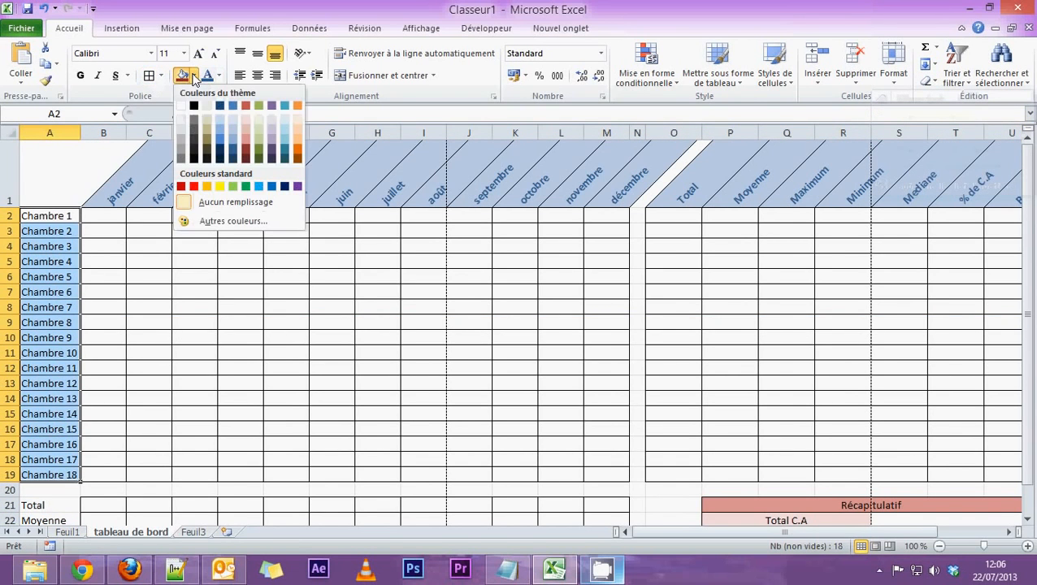
click(243, 133)
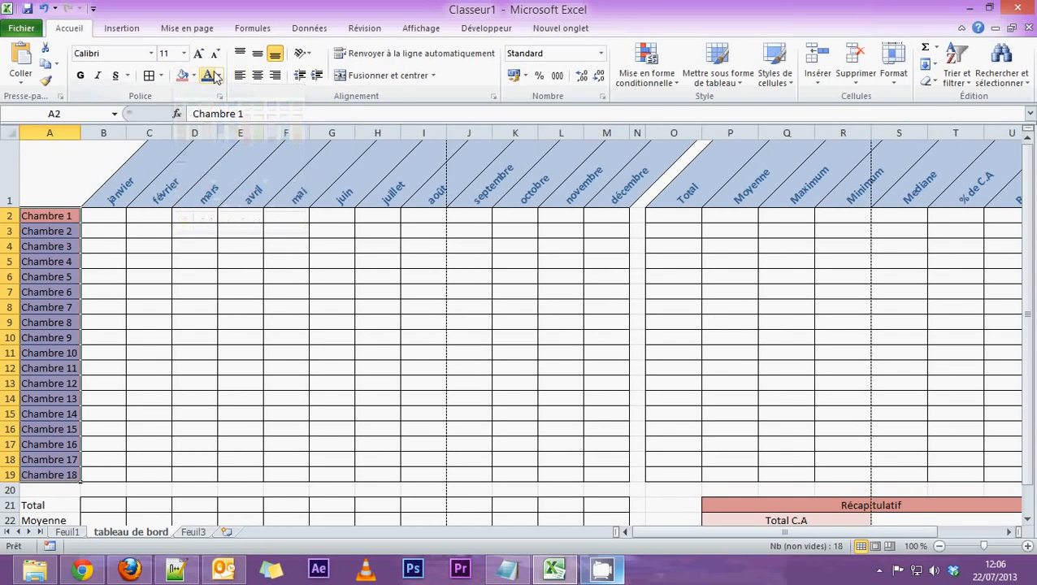
click(218, 75)
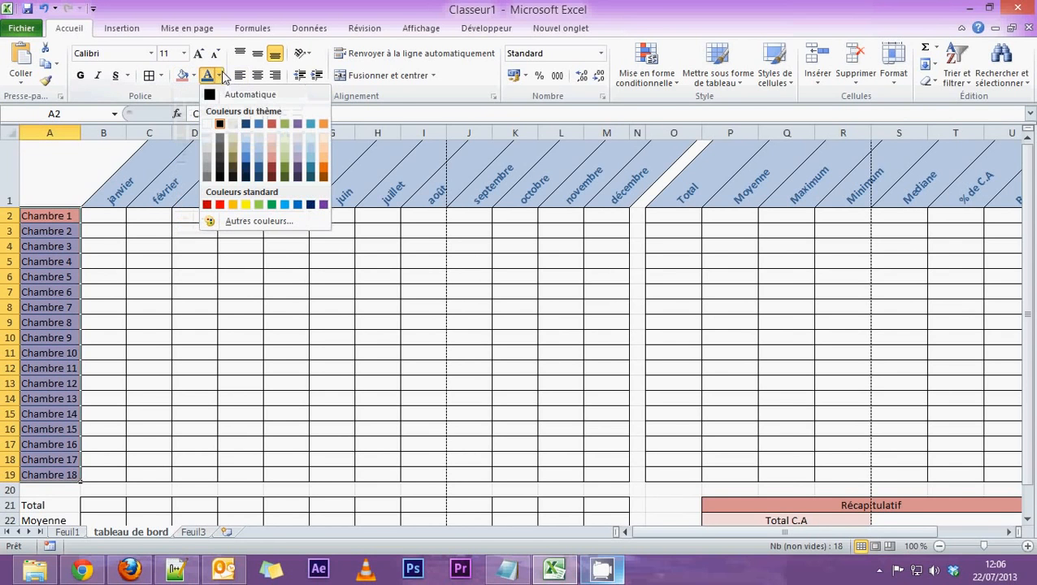
click(273, 174)
click(169, 412)
Give the summary labels in A21:A27 all borders and a light green fill.
scroll(49, 374, down, 4)
drag(53, 270, 44, 365)
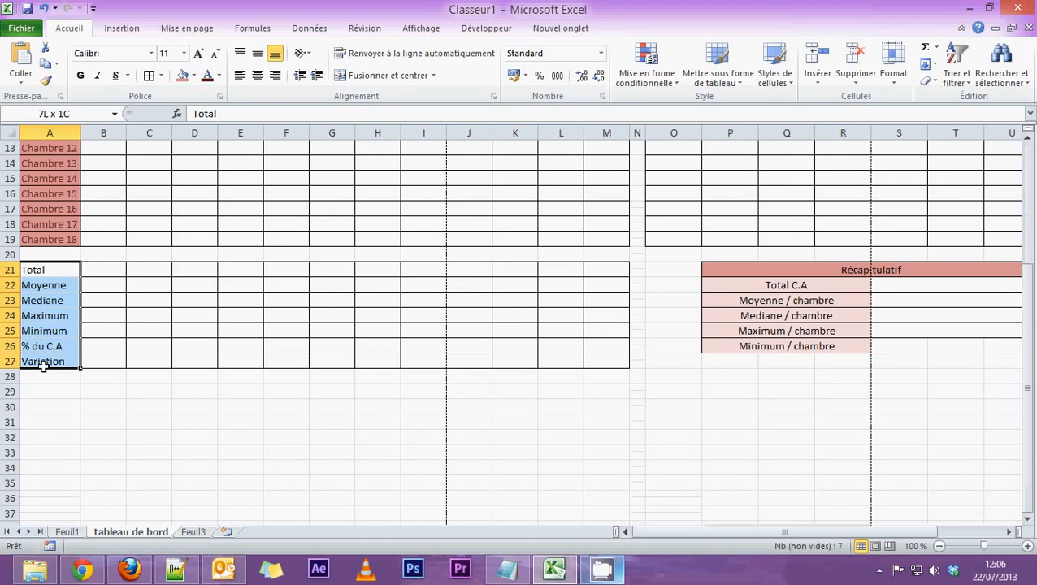
click(193, 75)
click(261, 147)
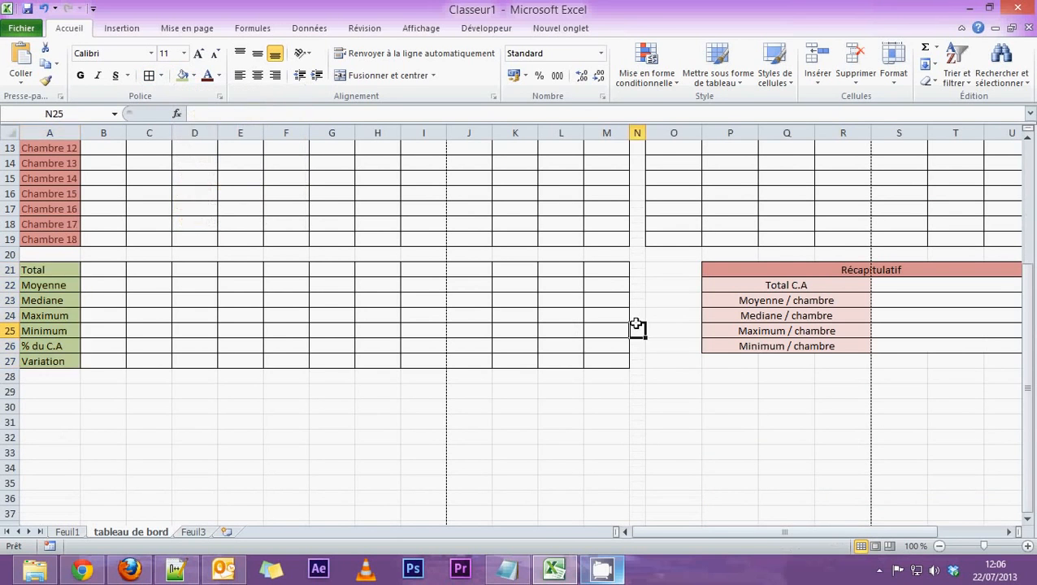
click(636, 328)
Fill the summary headers in O1:W1 with light green and set their text to dark green.
scroll(753, 333, up, 4)
drag(710, 202, 946, 199)
click(923, 204)
drag(799, 198, 417, 195)
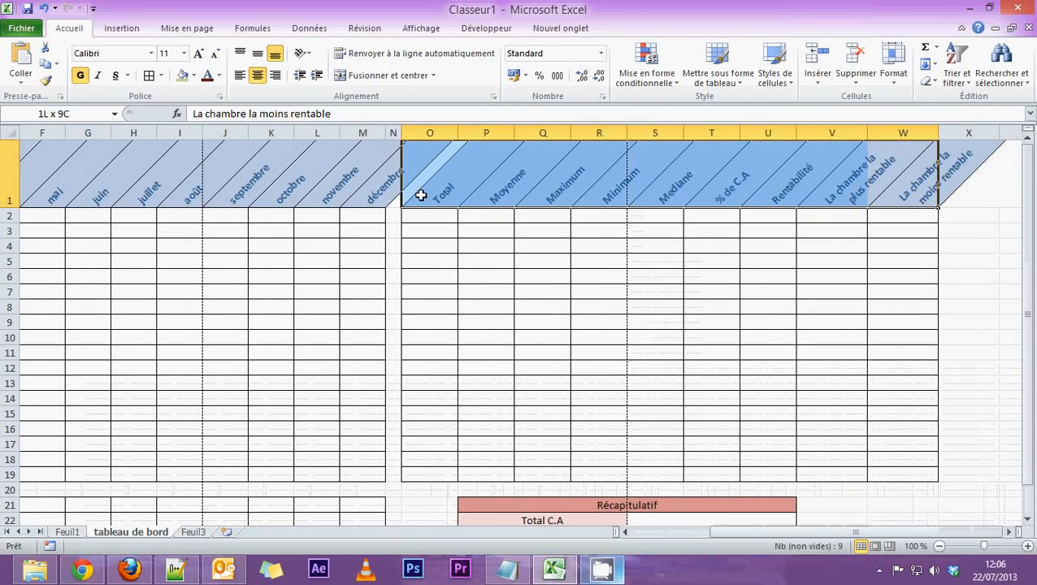
click(219, 76)
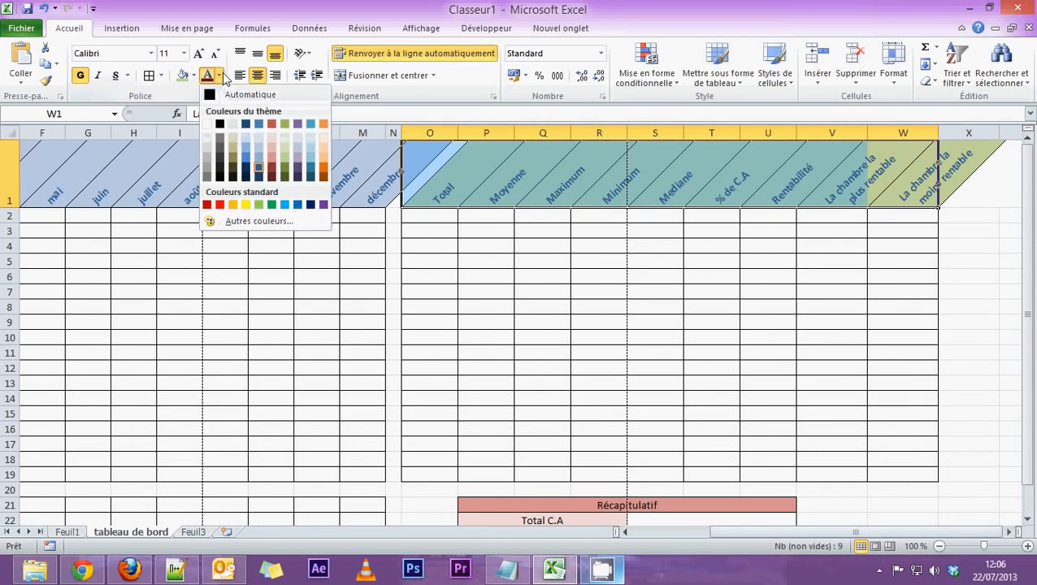
click(271, 174)
click(542, 307)
Make the Récapitulatif table title bold and colour its text red.
scroll(584, 500, down, 4)
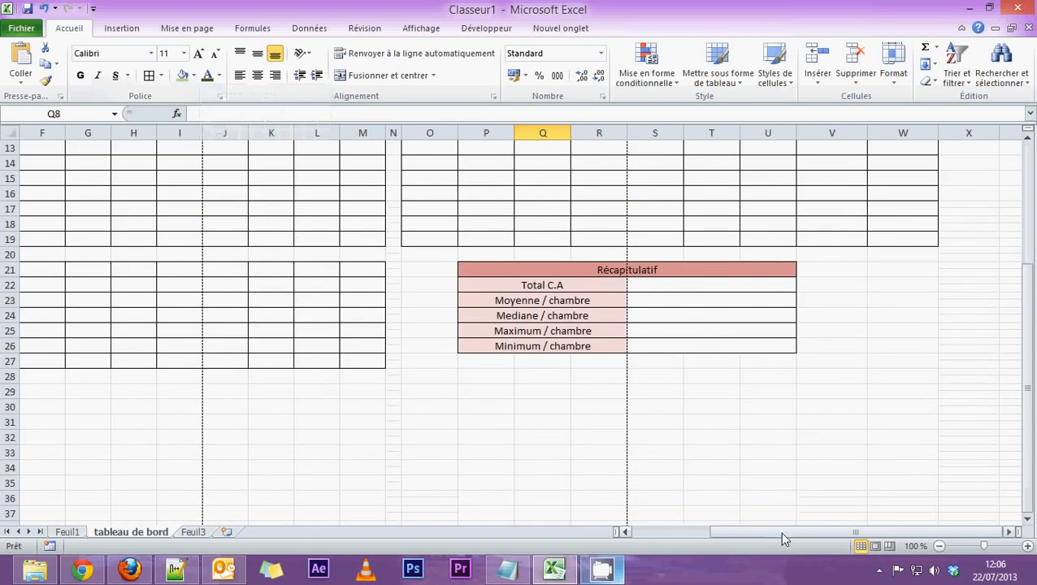
drag(780, 532, 695, 532)
scroll(2, 307, up, 4)
scroll(456, 354, down, 2)
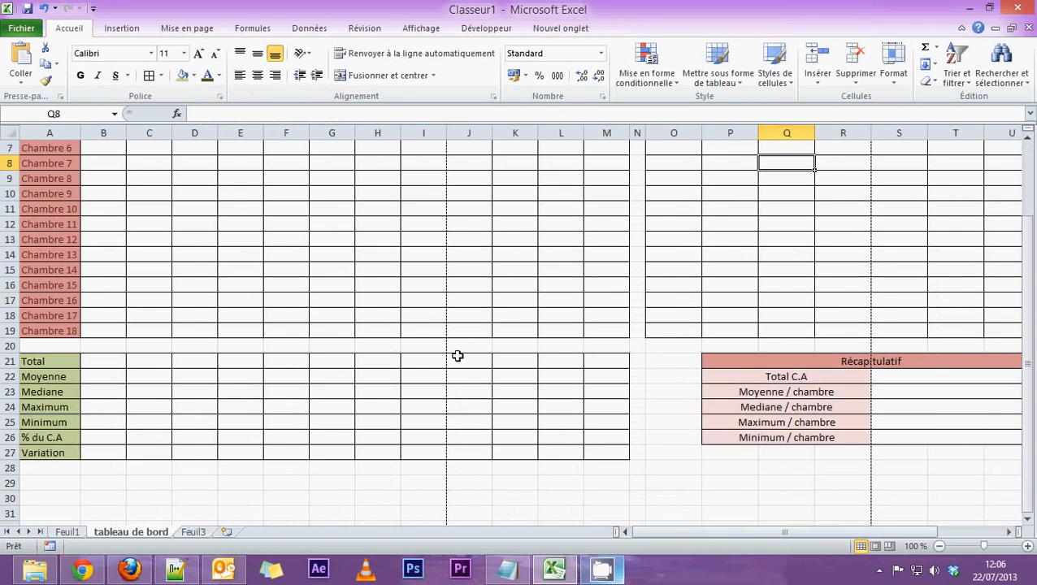
click(905, 360)
click(78, 75)
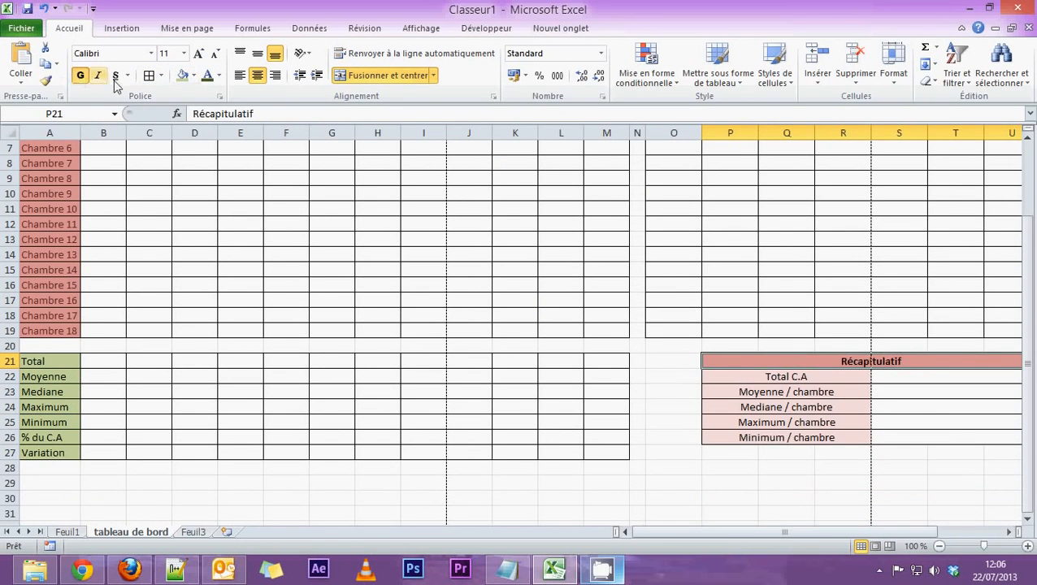
click(218, 76)
click(214, 206)
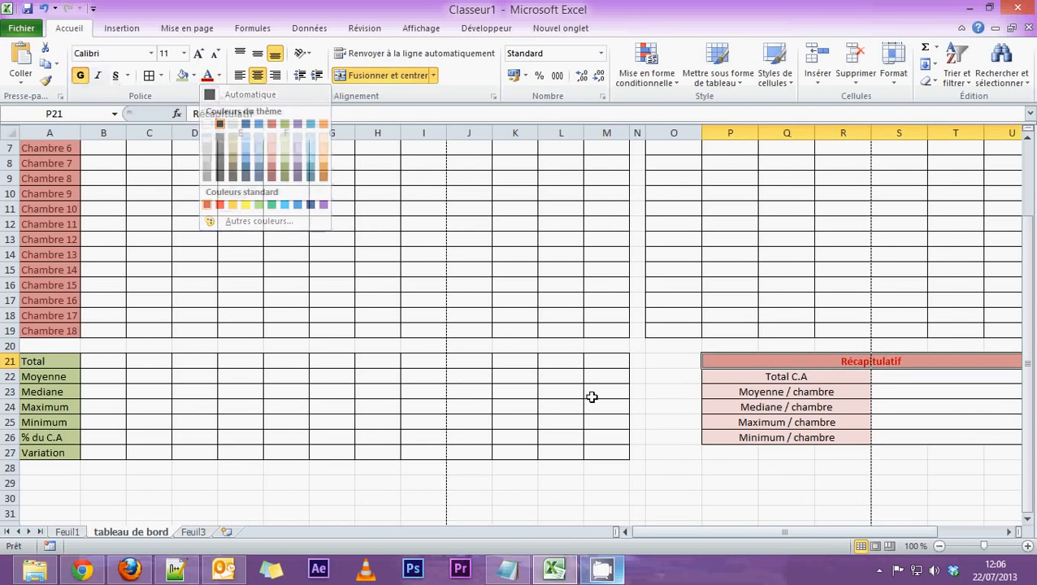
click(786, 440)
click(886, 467)
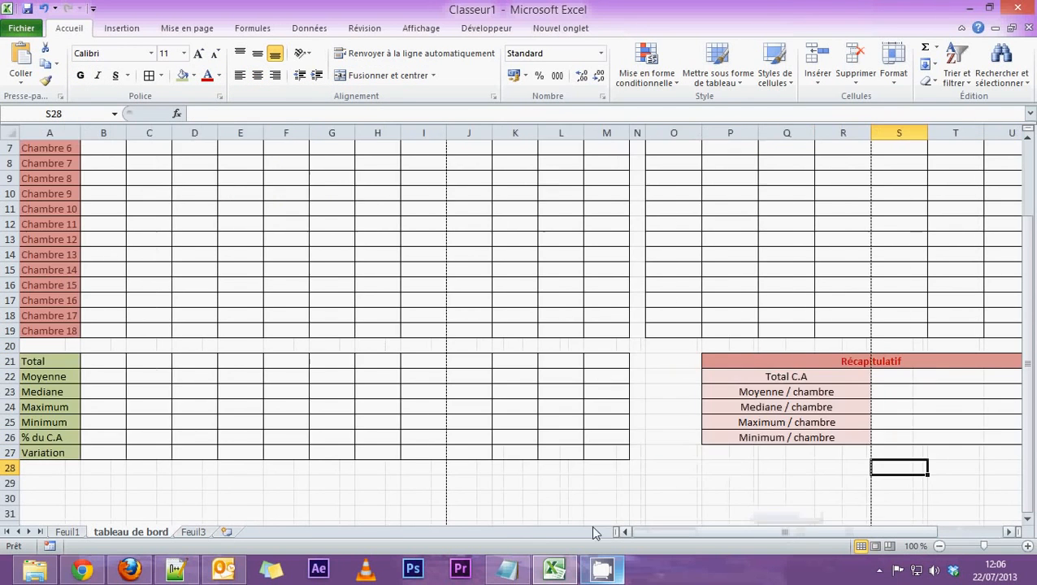
scroll(76, 299, up, 2)
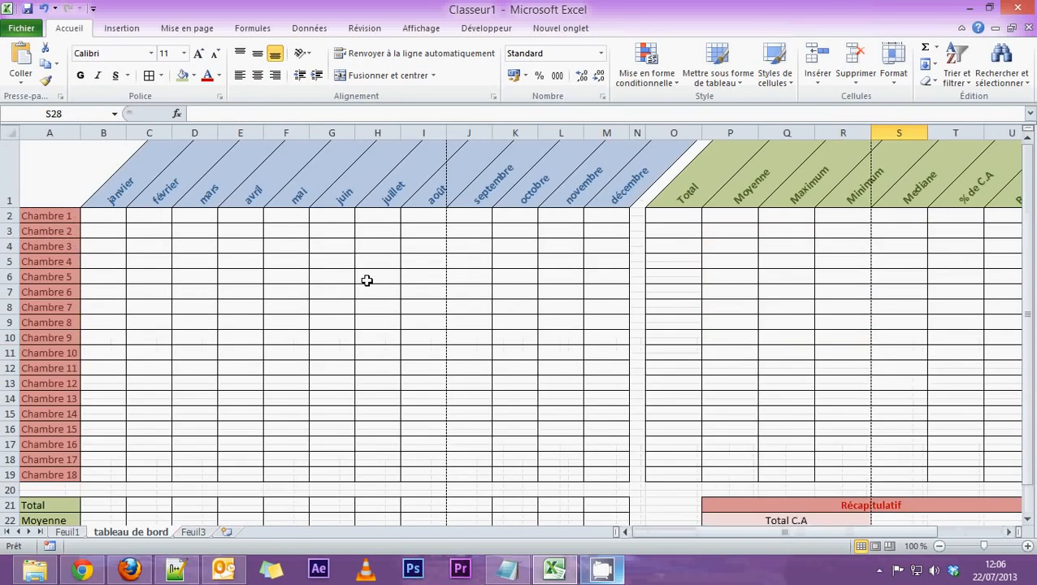
scroll(367, 280, down, 3)
scroll(366, 280, up, 3)
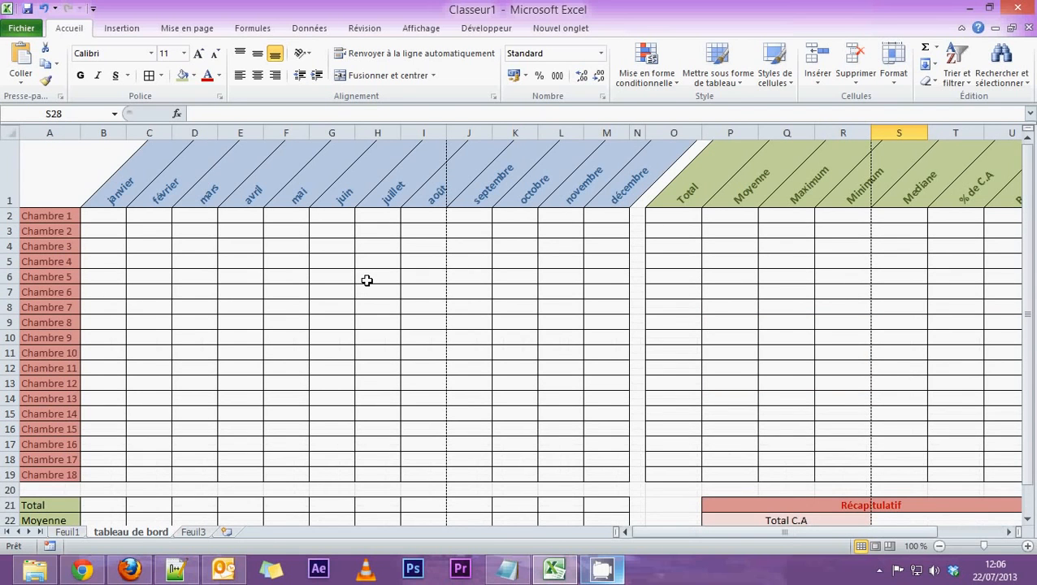
scroll(366, 280, down, 3)
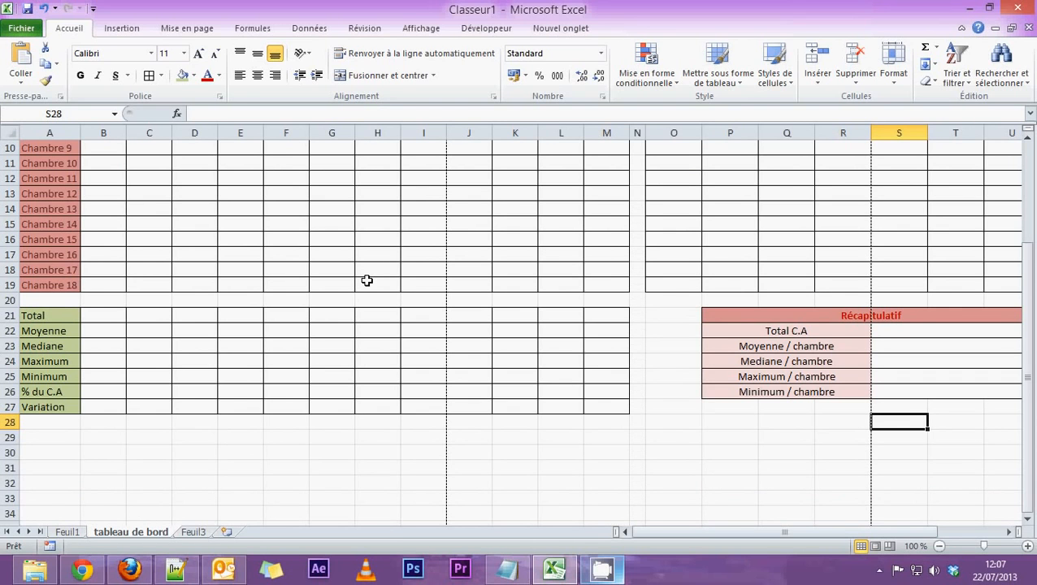
scroll(366, 281, up, 3)
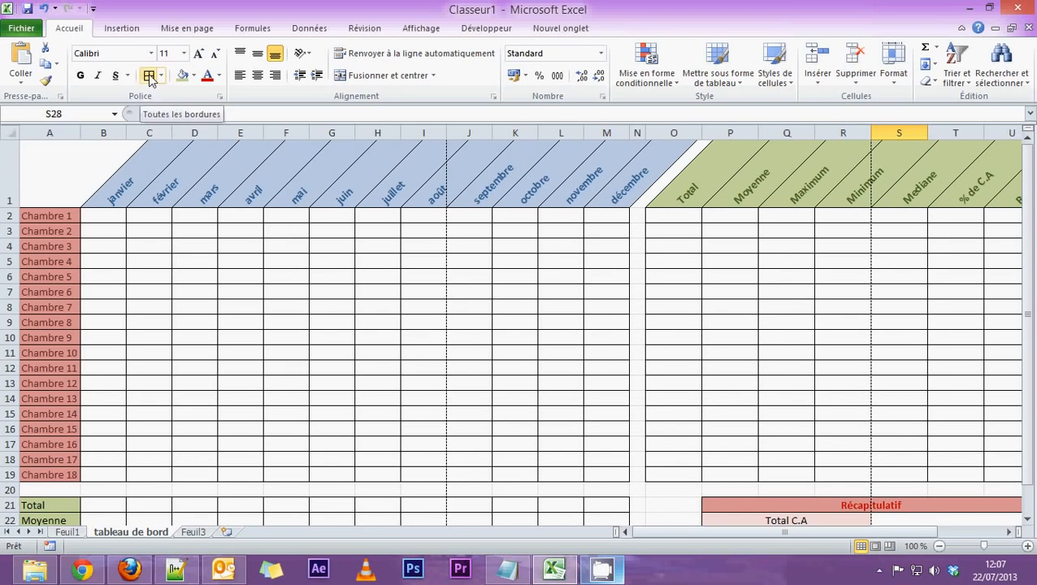
drag(104, 218, 613, 467)
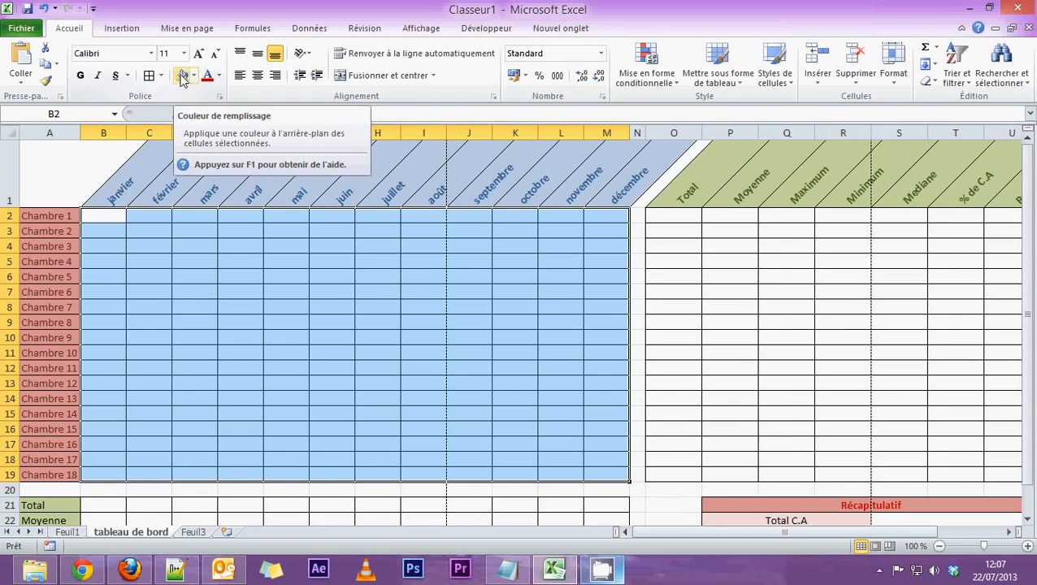
Set the month headers in B1:M1 to the Century Gothic font and remove their bold.
drag(104, 201, 608, 195)
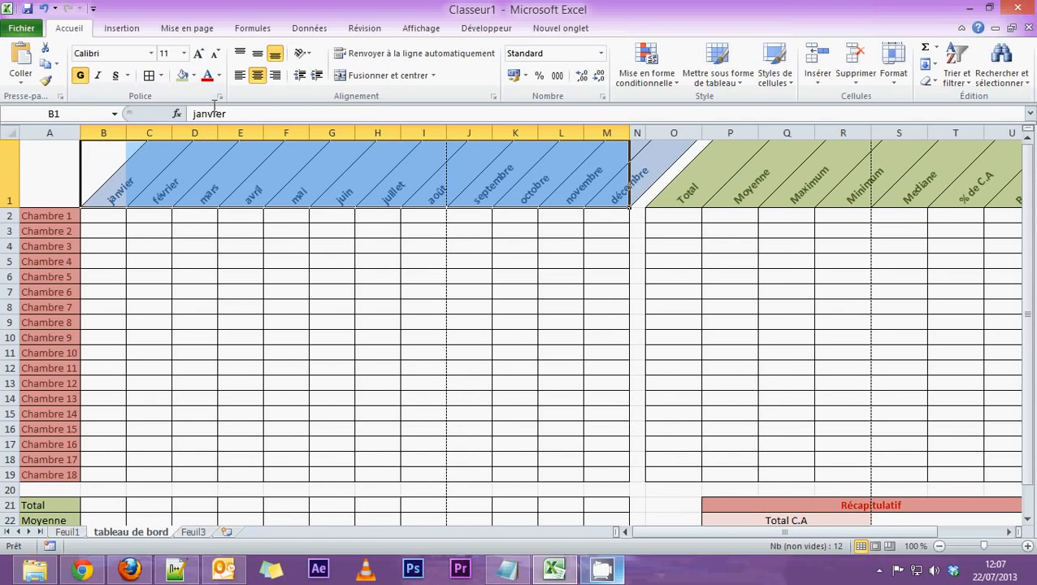
click(152, 54)
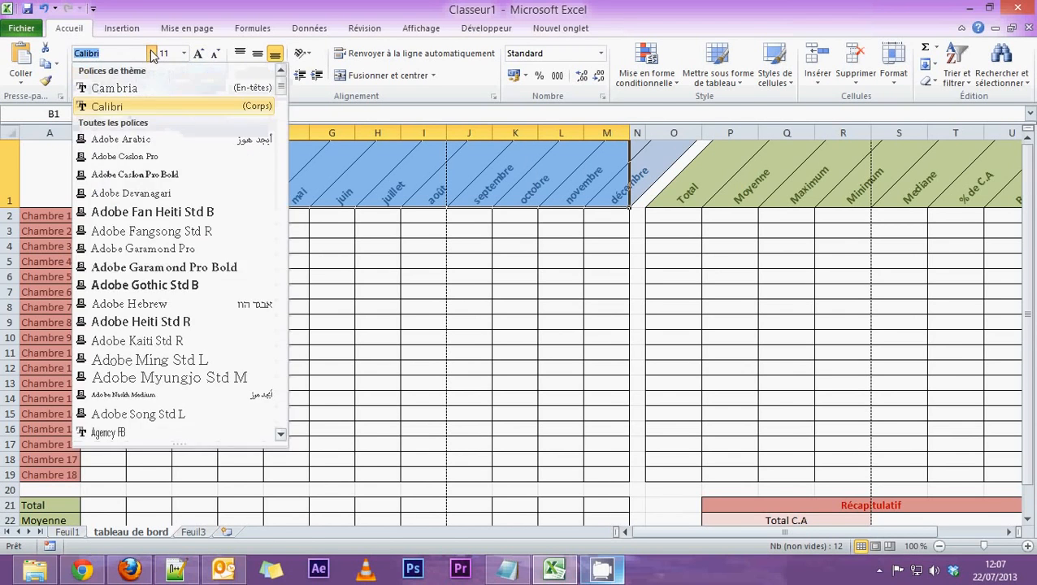
scroll(142, 289, down, 15)
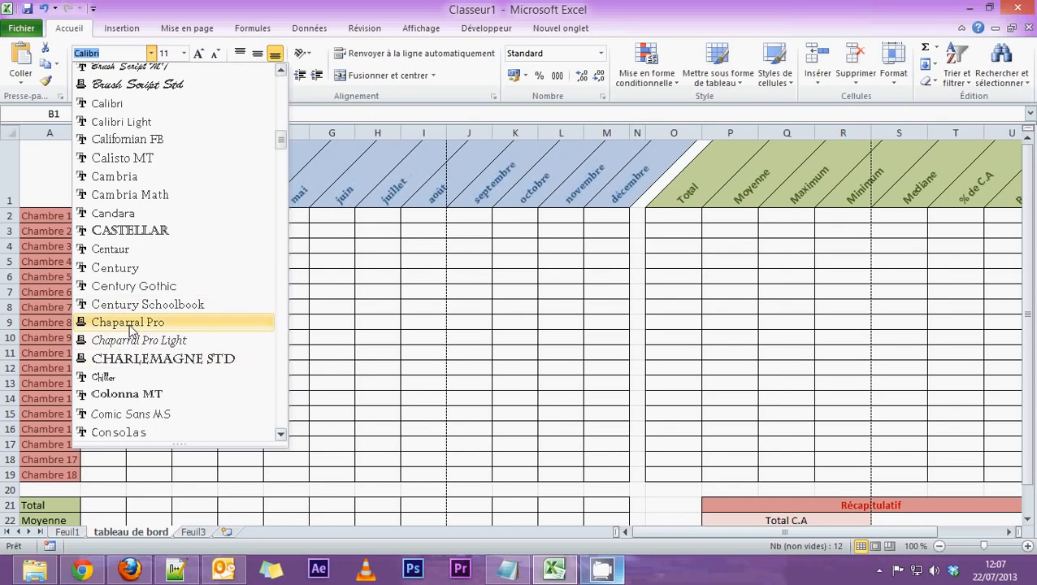
click(130, 286)
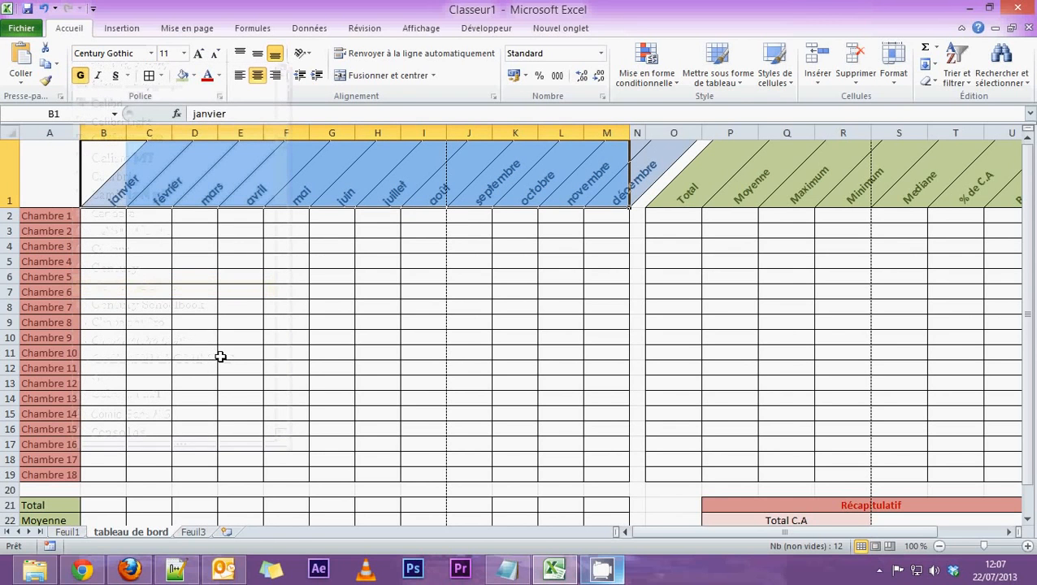
click(80, 74)
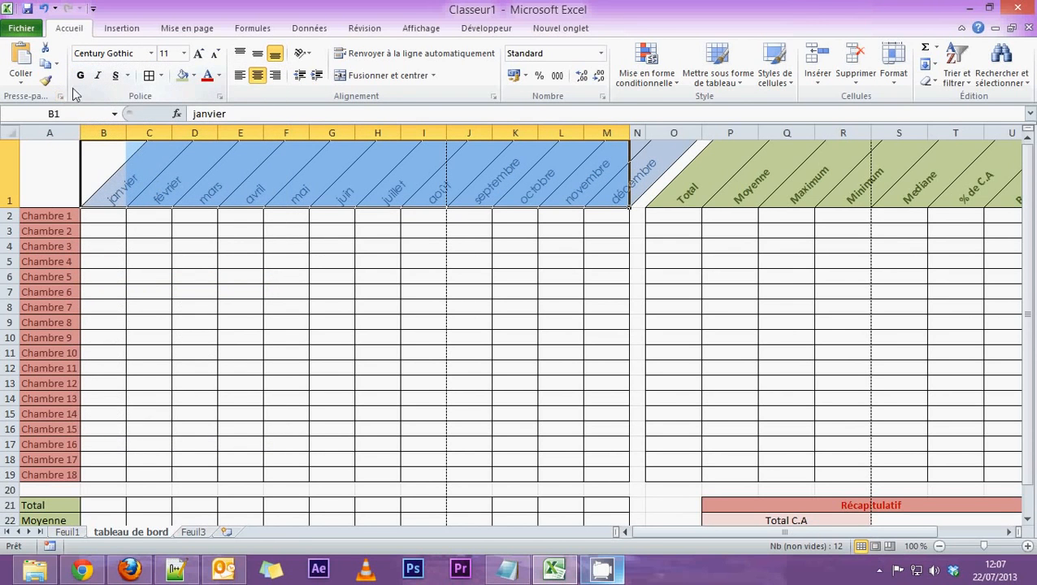
click(144, 243)
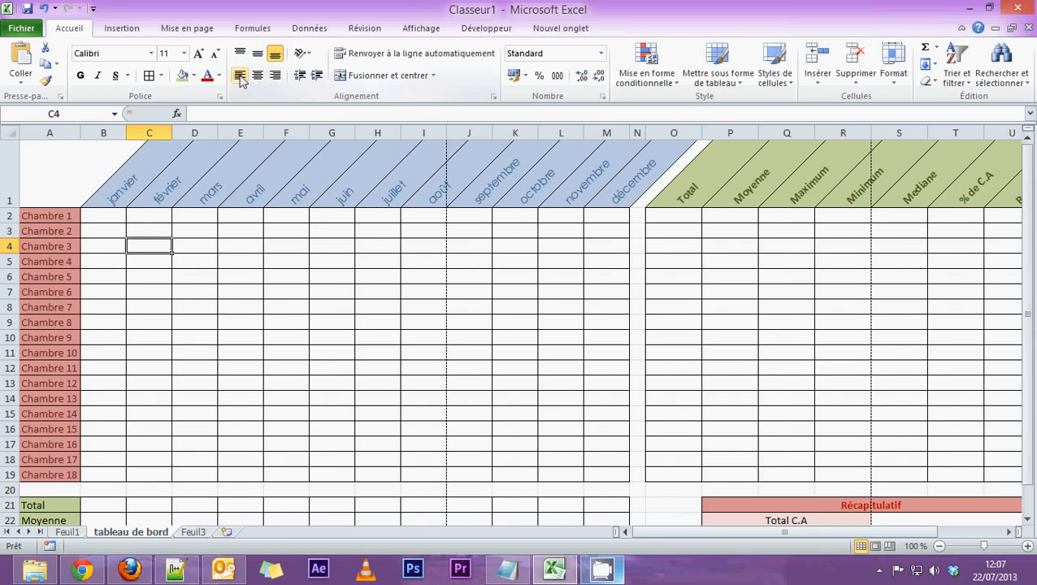
click(303, 54)
click(363, 8)
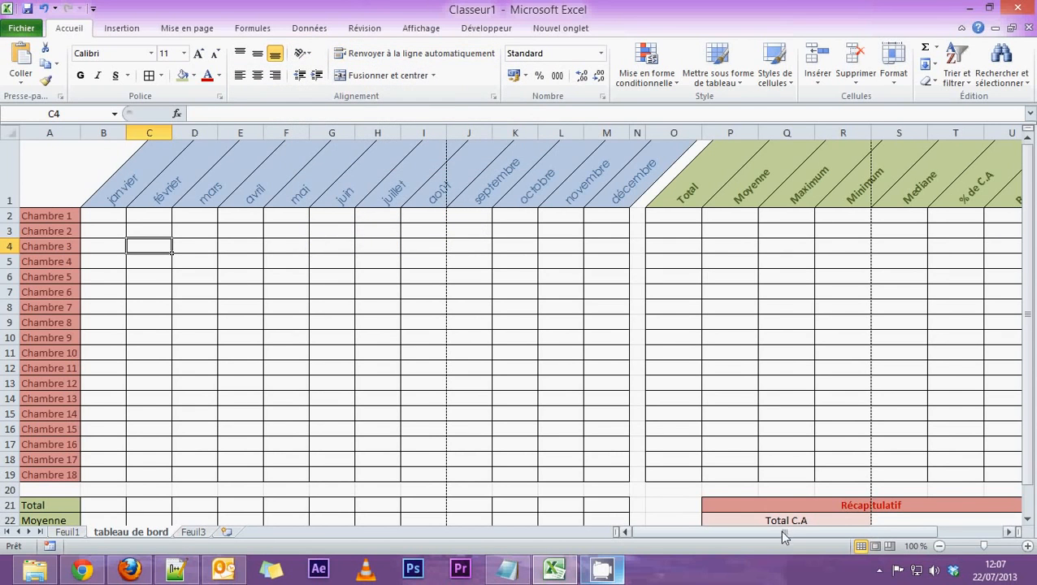
drag(782, 532, 849, 532)
click(919, 164)
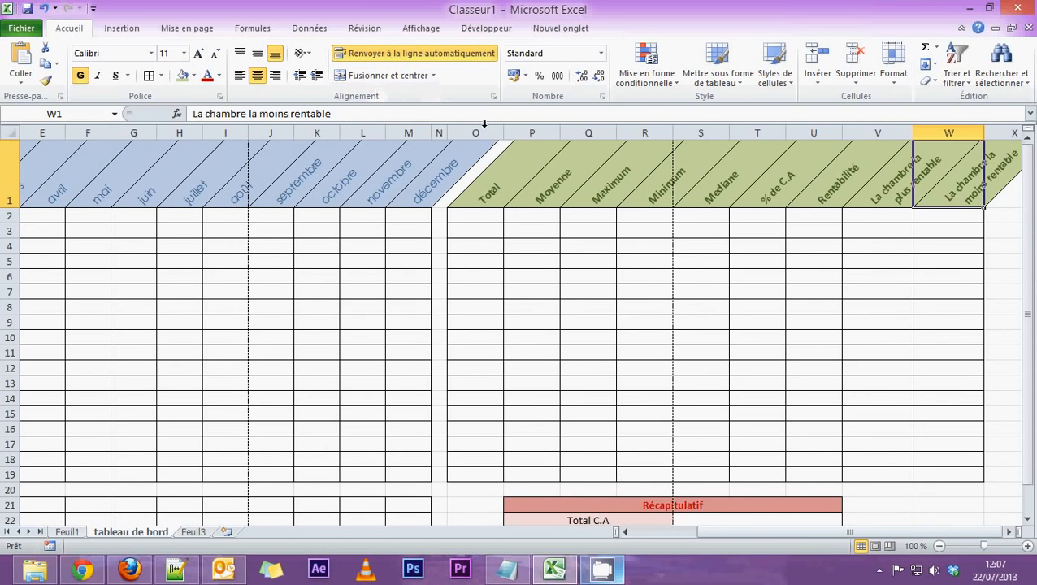
scroll(894, 455, down, 3)
click(697, 316)
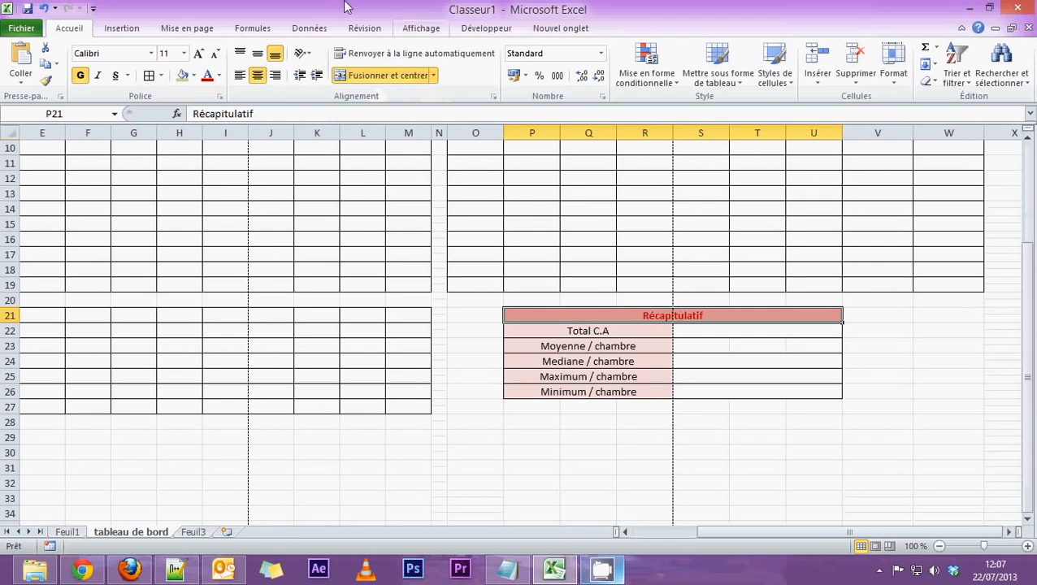